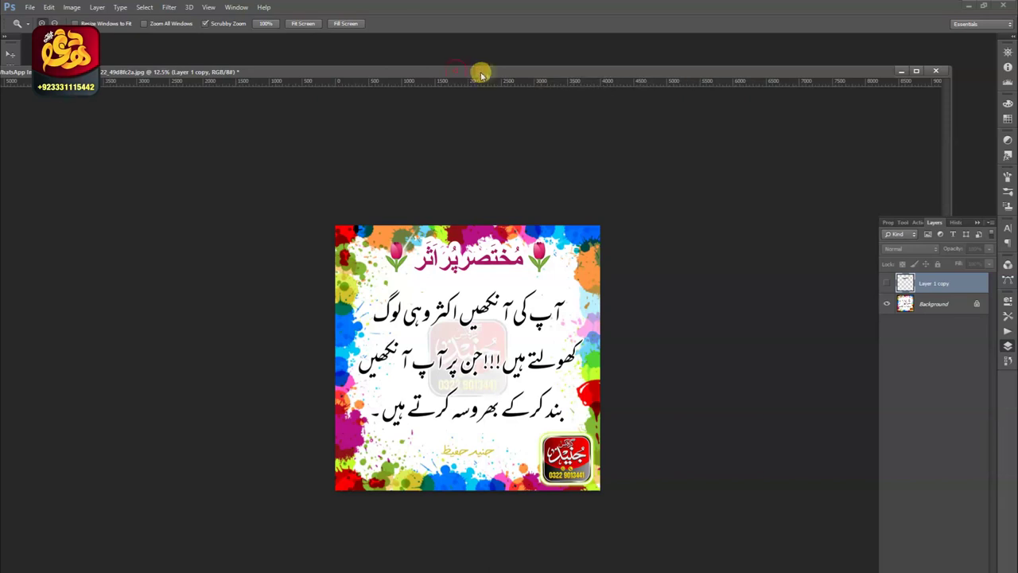
# Bring the Urdu quote text into the poster and scale it down to about 33%.
pyautogui.click(463, 103)
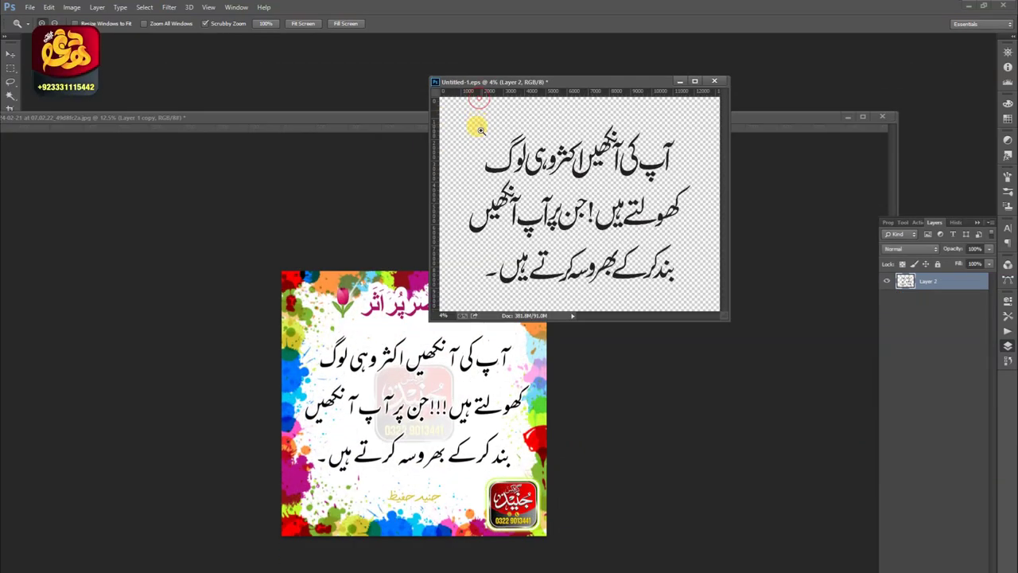
pyautogui.press('v')
pyautogui.moveTo(495, 172)
pyautogui.mouseDown()
pyautogui.moveTo(348, 391)
pyautogui.moveTo(397, 408)
pyautogui.mouseUp()
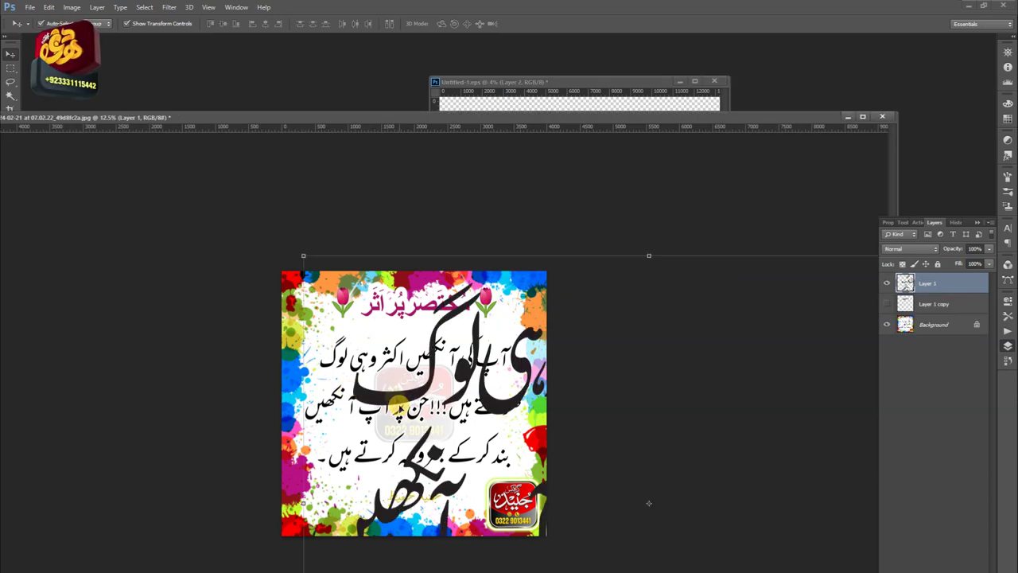
pyautogui.moveTo(300, 256)
pyautogui.mouseDown()
pyautogui.moveTo(521, 377)
pyautogui.moveTo(575, 477)
pyautogui.moveTo(428, 387)
pyautogui.mouseUp()
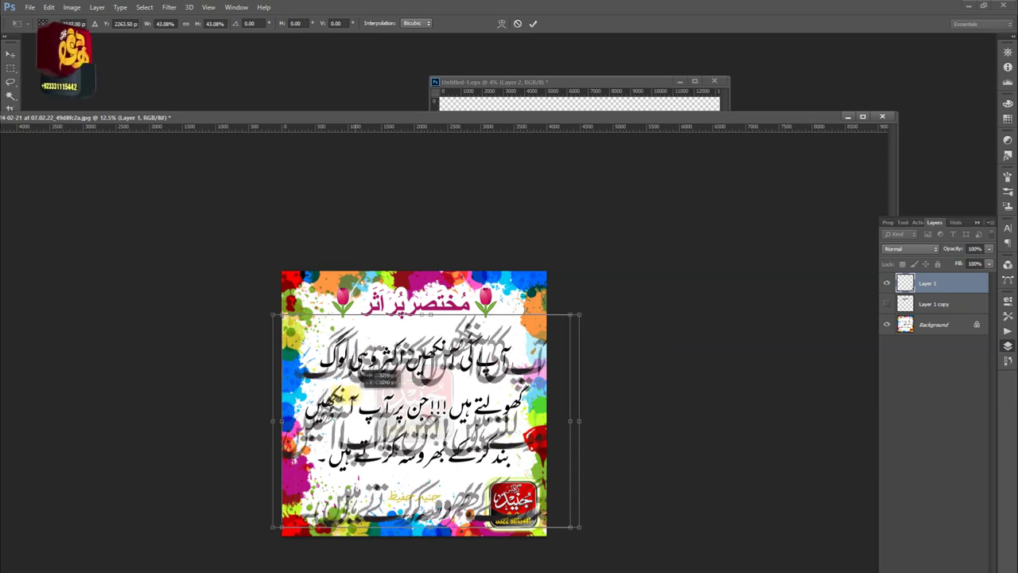
pyautogui.moveTo(552, 312); pyautogui.dragTo(519, 340)
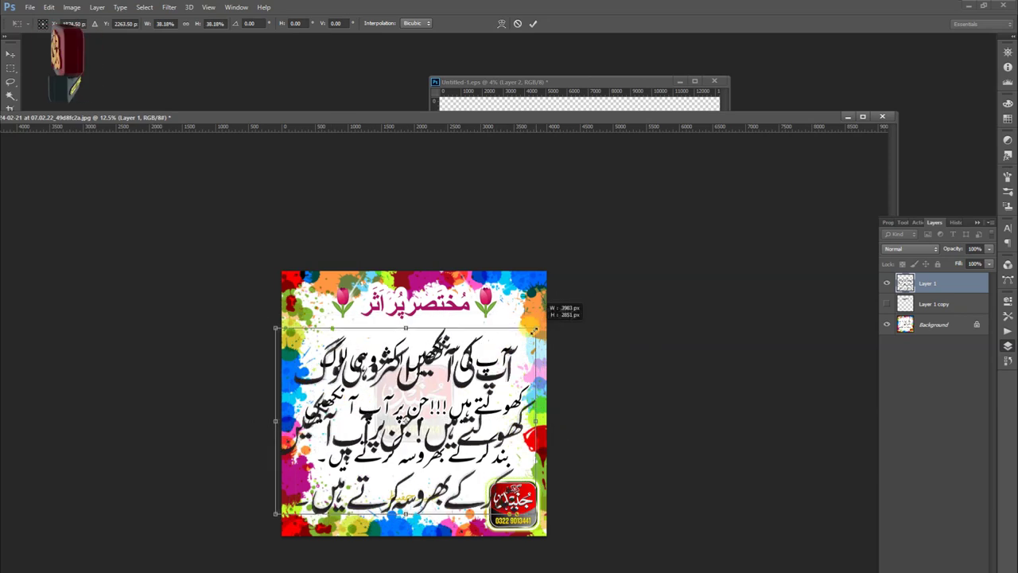
pyautogui.moveTo(350, 433); pyautogui.dragTo(355, 428)
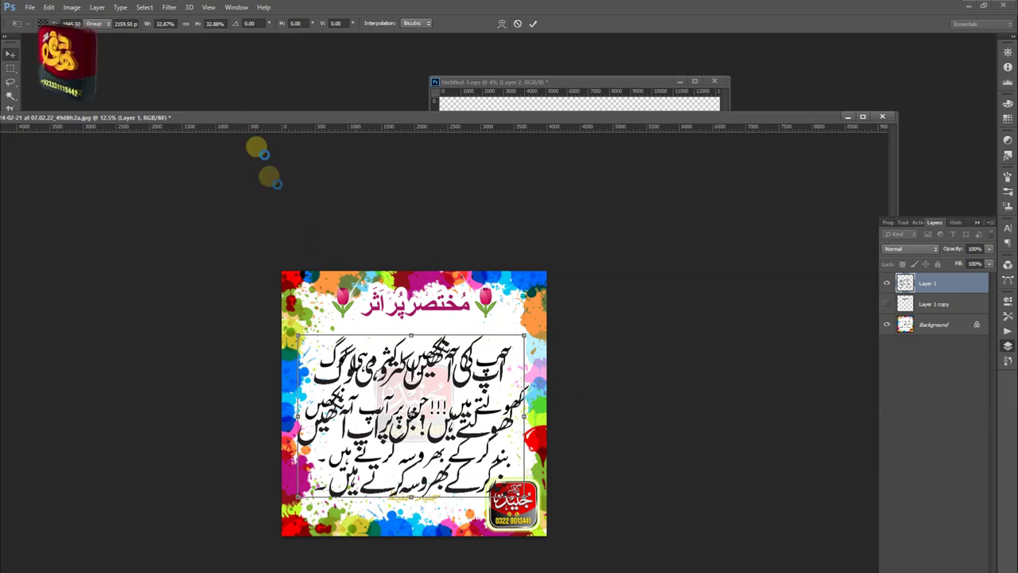
pyautogui.press('Return')
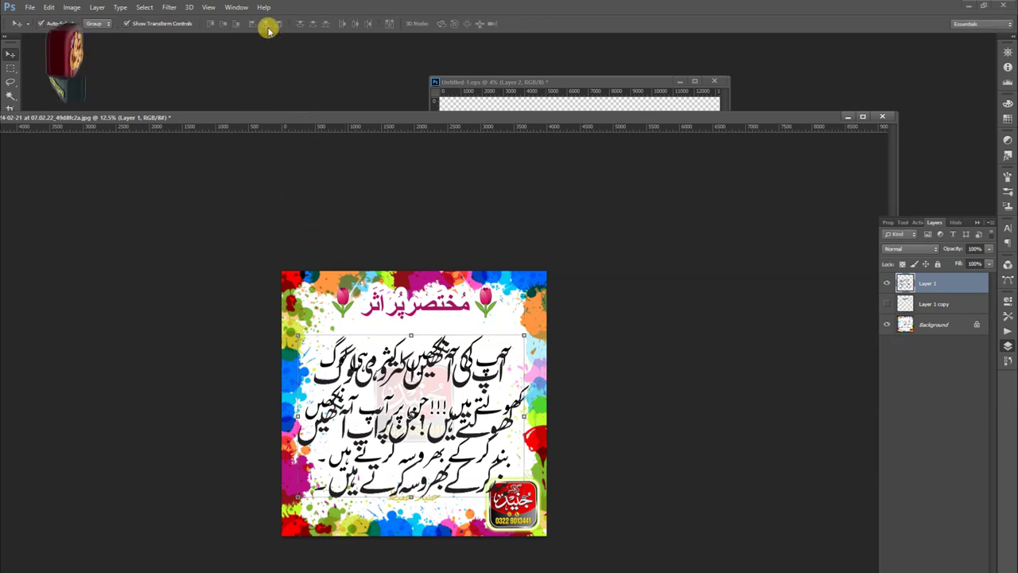
# Centre the quote text horizontally on the poster canvas and clear the selection.
pyautogui.hotkey('ctrl', 'a')
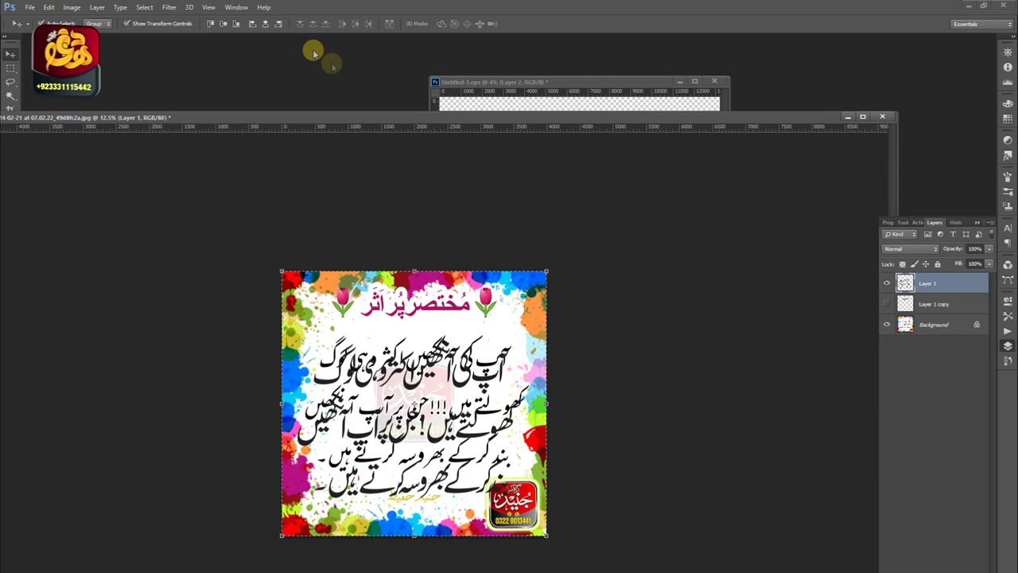
pyautogui.click(265, 23)
pyautogui.click(10, 73)
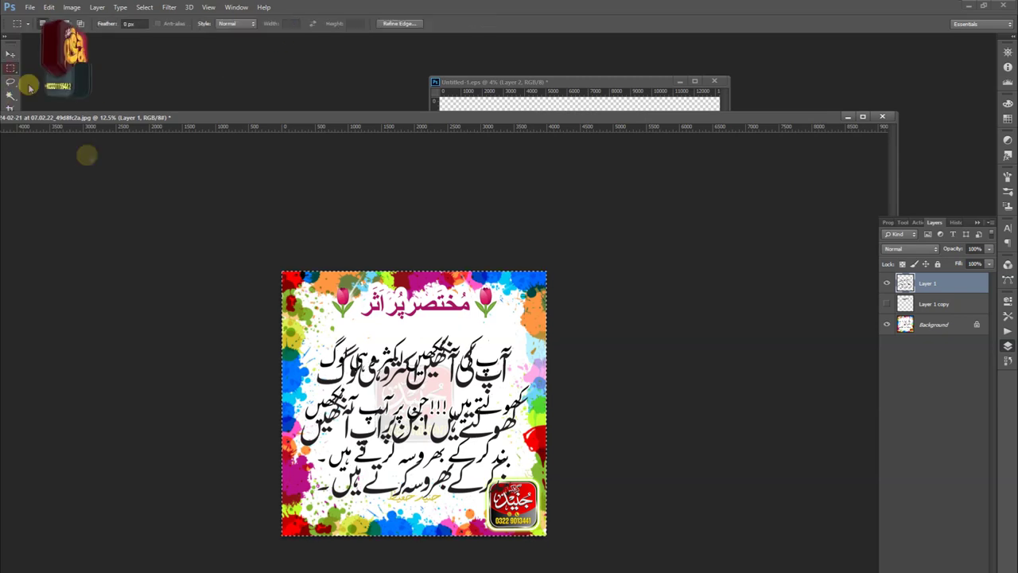
pyautogui.click(260, 295)
pyautogui.press('v')
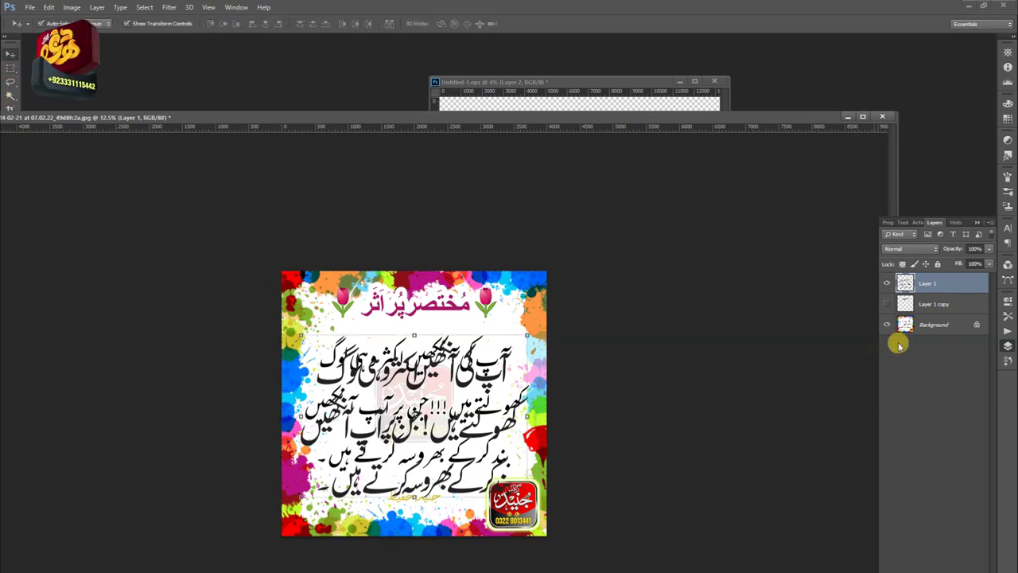
pyautogui.click(925, 325)
# Raise Hue/Saturation lightness on the Background layer to turn it white.
pyautogui.hotkey('ctrl', 'u')
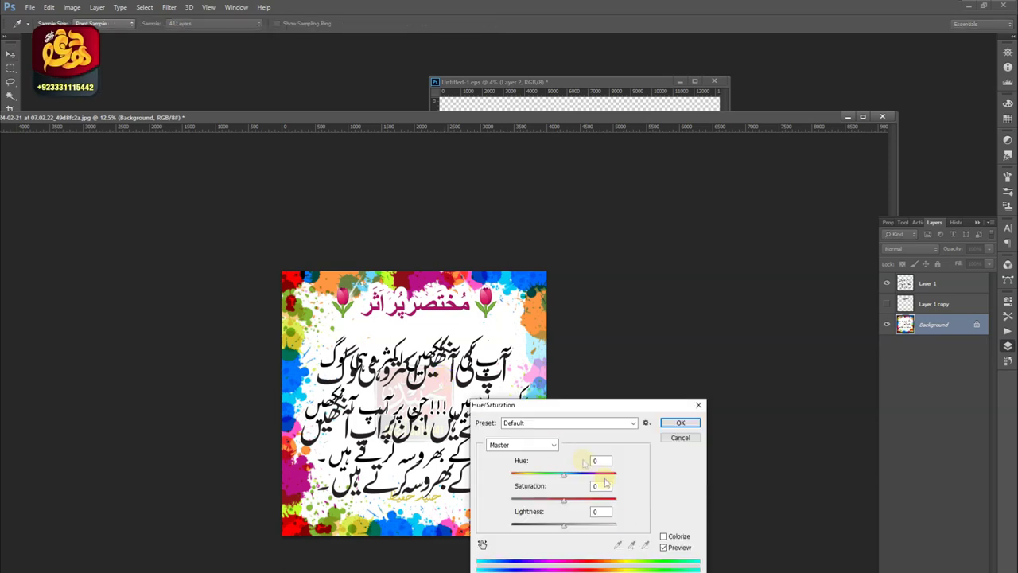
pyautogui.click(610, 531)
pyautogui.press('Return')
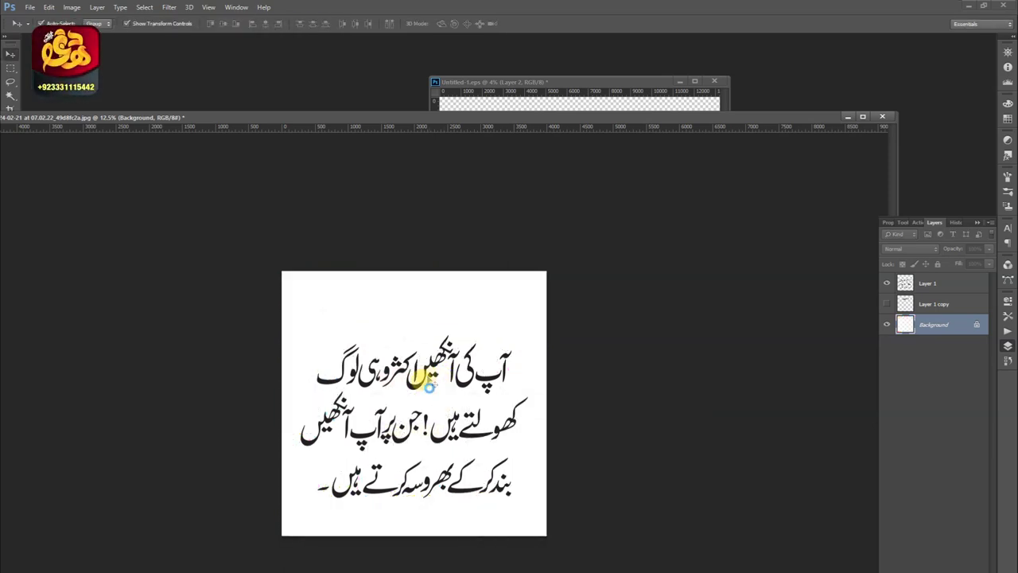
pyautogui.press('z')
# Show the مختصر پر اثر heading and move it up just above the quote.
pyautogui.click(887, 304)
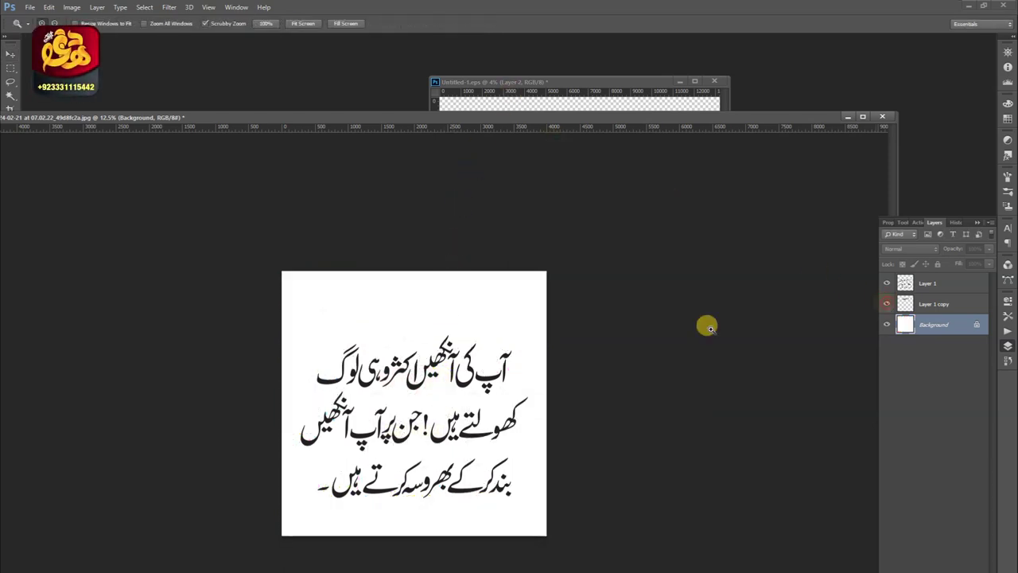
pyautogui.press('v')
pyautogui.click(412, 334)
pyautogui.hotkey('ctrl', 't')
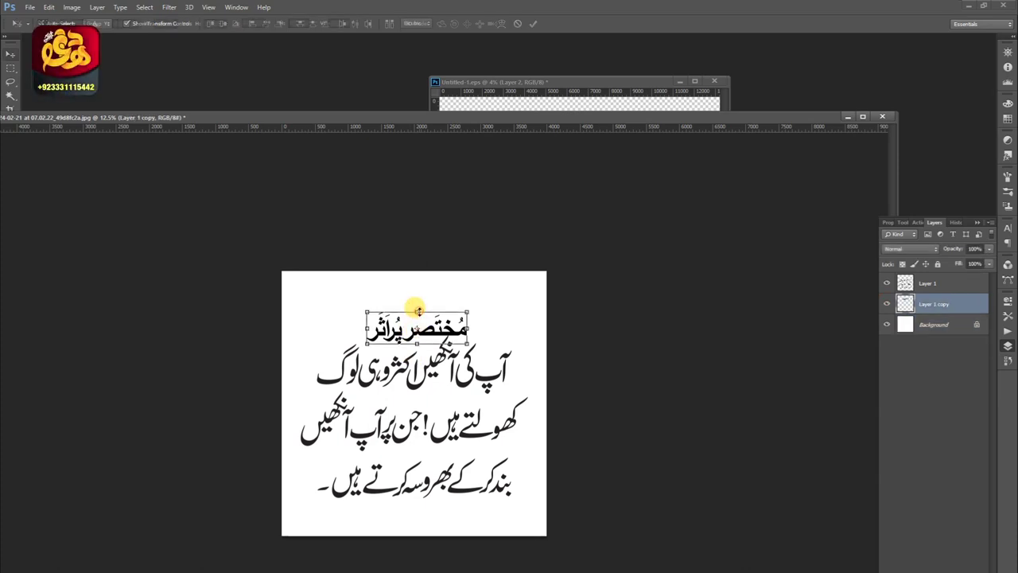
pyautogui.moveTo(418, 326); pyautogui.dragTo(430, 306)
pyautogui.press('Return')
pyautogui.press('z')
pyautogui.click(427, 314)
pyautogui.press('v')
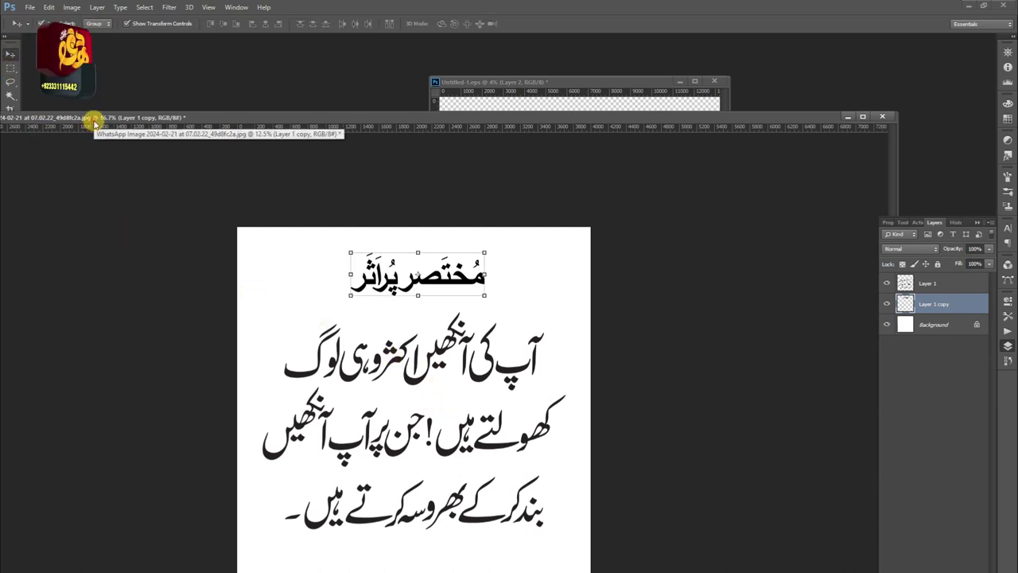
pyautogui.moveTo(94, 123); pyautogui.dragTo(154, 91)
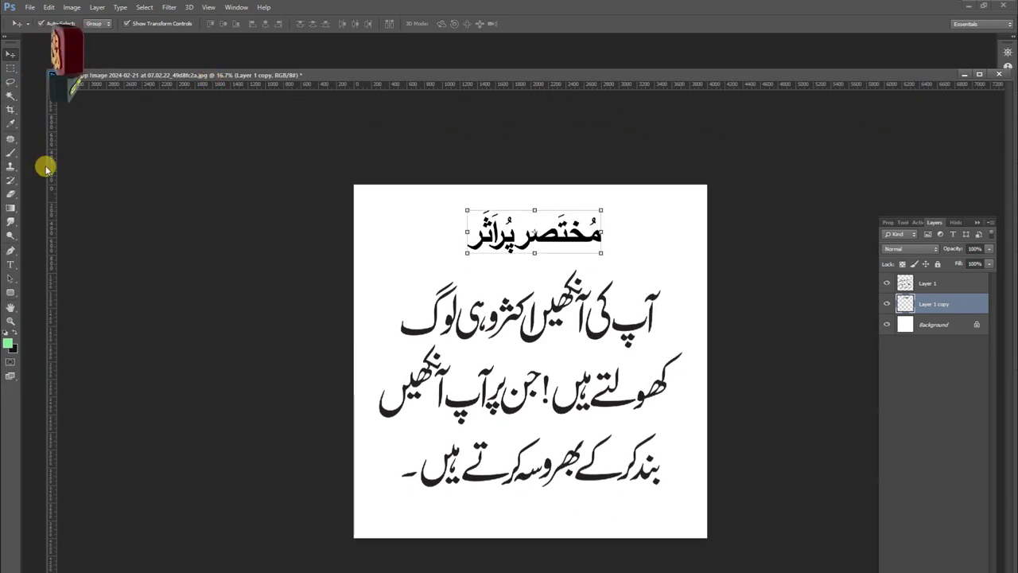
pyautogui.moveTo(43, 165)
pyautogui.mouseDown()
pyautogui.moveTo(560, 90)
pyautogui.moveTo(283, 78)
pyautogui.mouseUp()
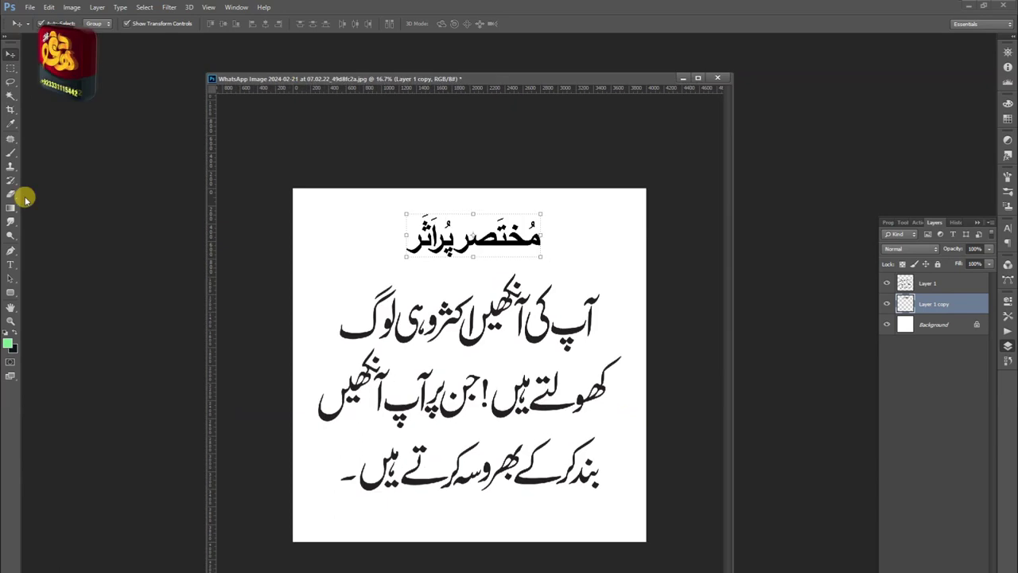
# Draw a rounded rectangle across nearly the whole poster with 410 px corner radii.
pyautogui.click(9, 292)
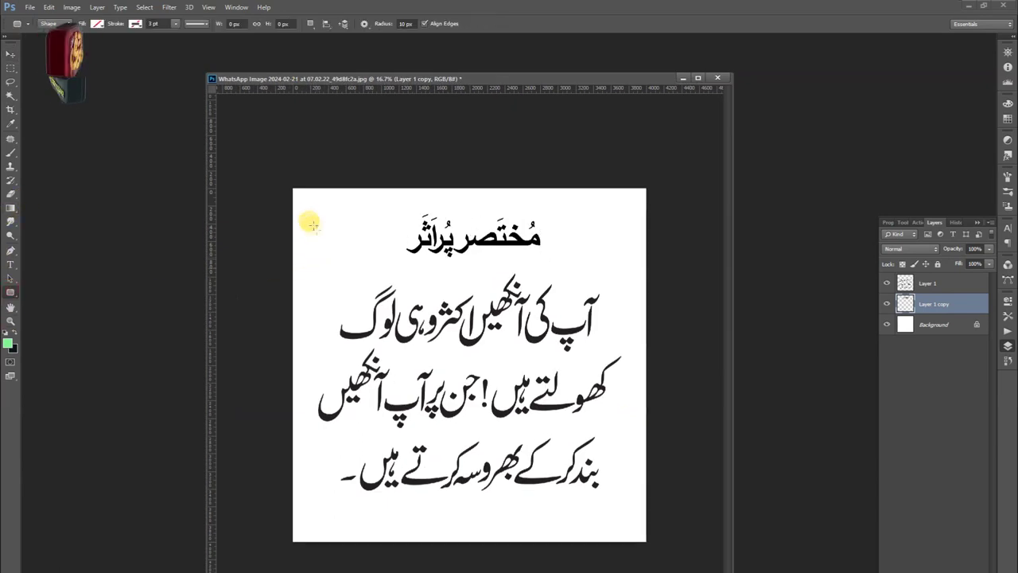
pyautogui.moveTo(298, 193); pyautogui.dragTo(636, 569)
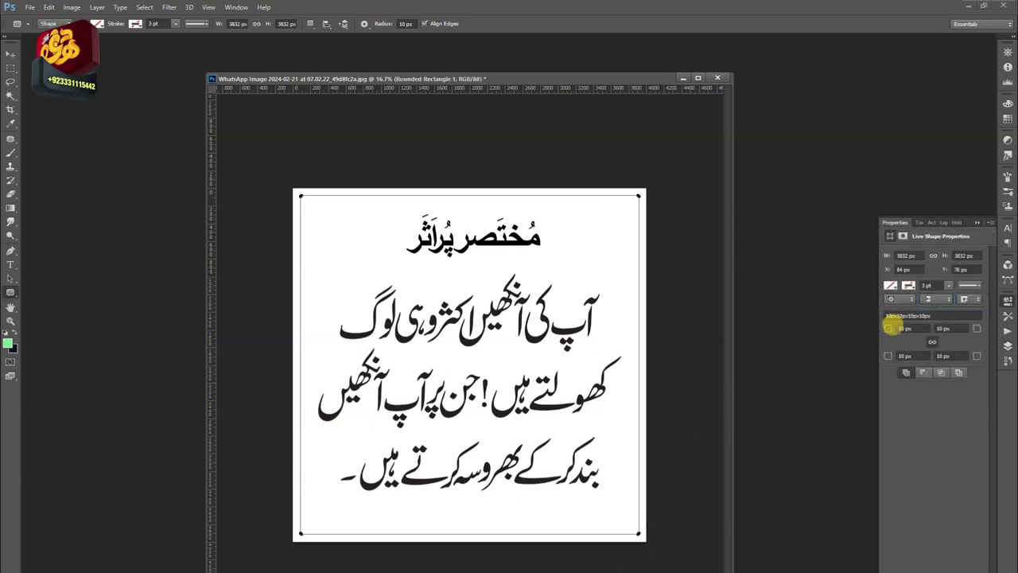
pyautogui.write('110')
pyautogui.press('Return')
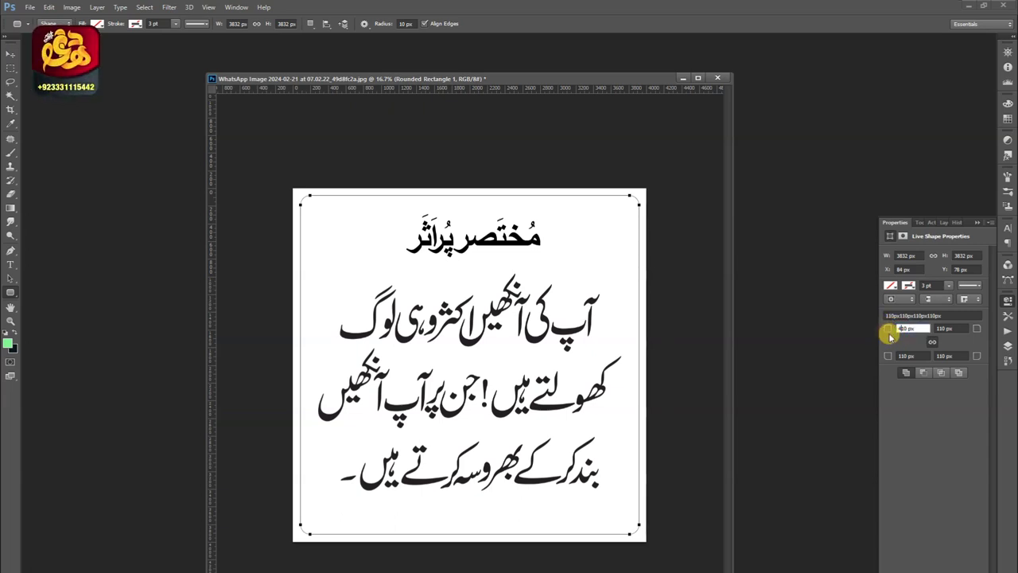
pyautogui.write('410')
pyautogui.press('Return')
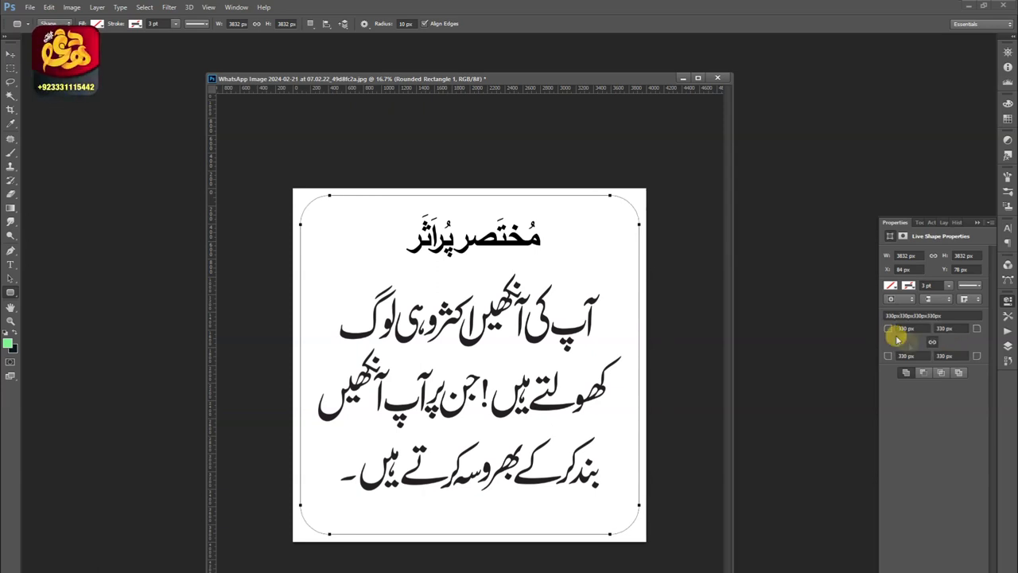
# Keep the rounded panel as pixel Layer 2 and delete the shape layer.
pyautogui.click(999, 348)
pyautogui.click(1003, 346)
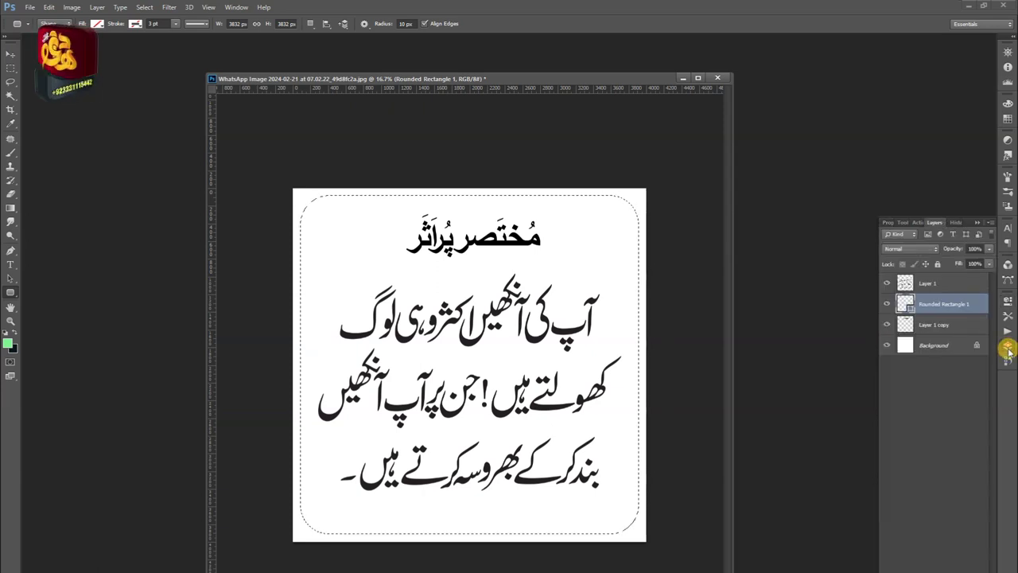
pyautogui.click(947, 345)
pyautogui.click(943, 304)
pyautogui.press('Delete')
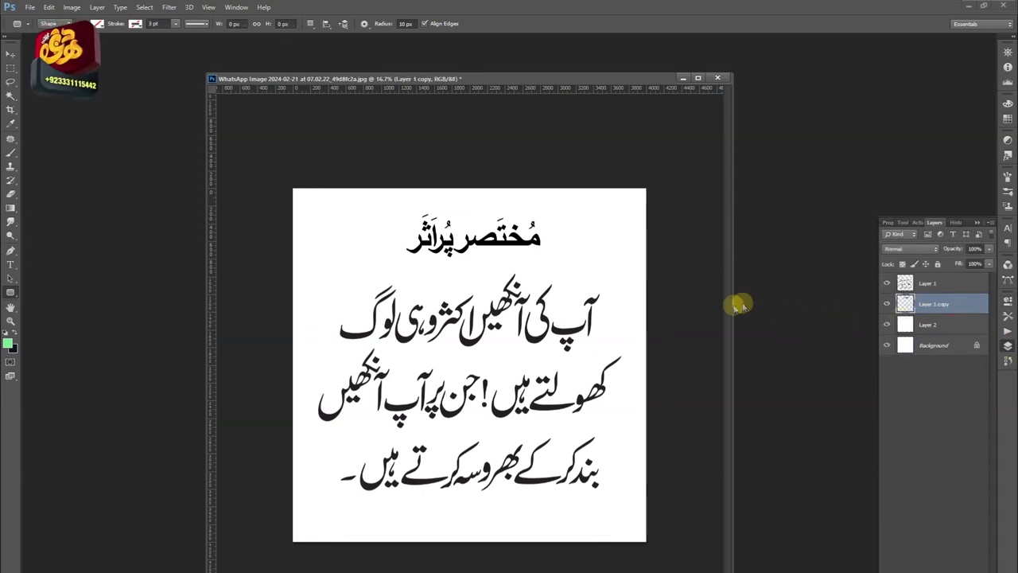
pyautogui.press('v')
pyautogui.doubleClick(938, 332)
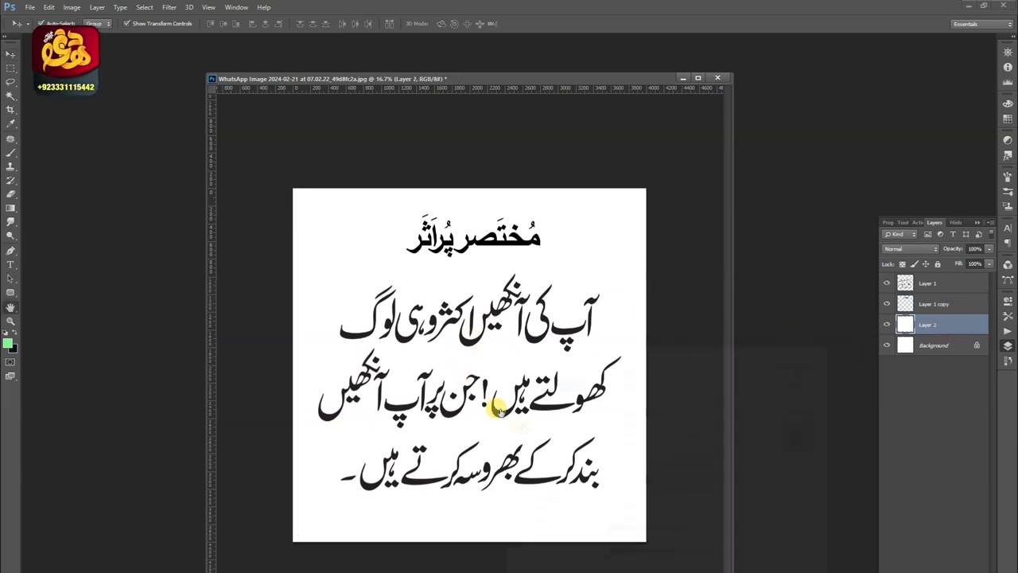
# Give Layer 2 a thick stroke, duplicate it and merge both into Layer 2 copy.
pyautogui.click(525, 428)
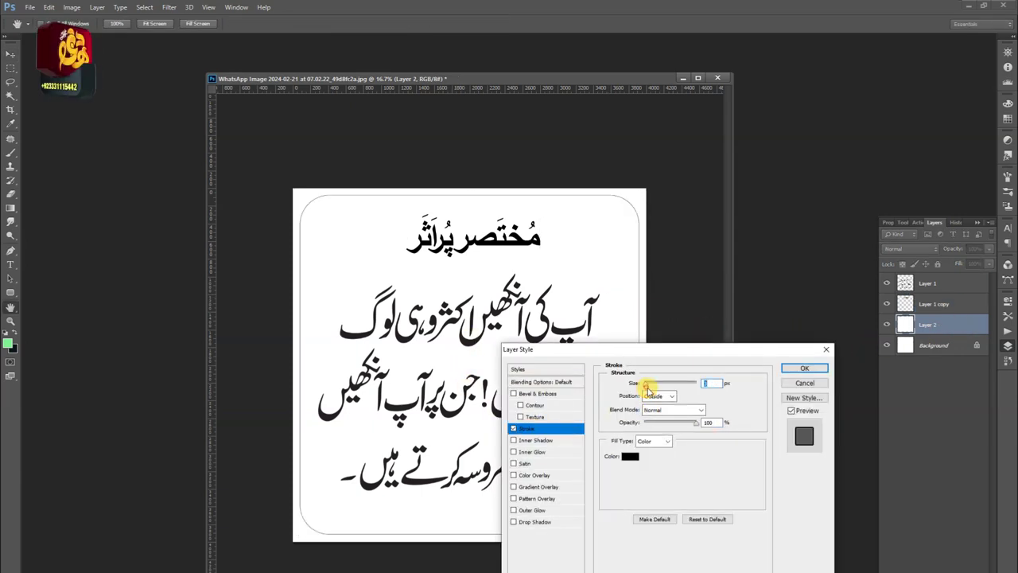
pyautogui.moveTo(648, 387); pyautogui.dragTo(657, 387)
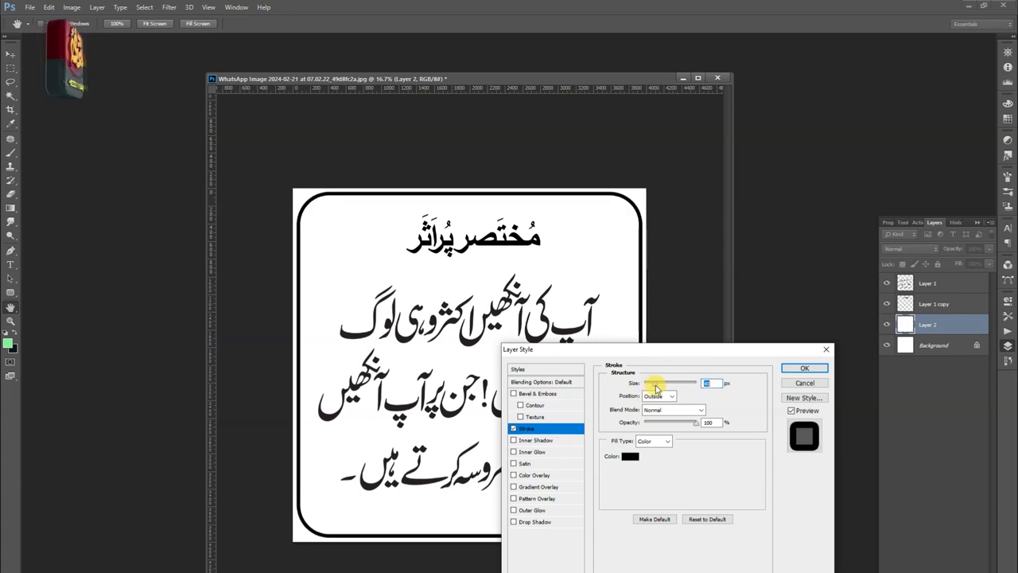
pyautogui.click(790, 369)
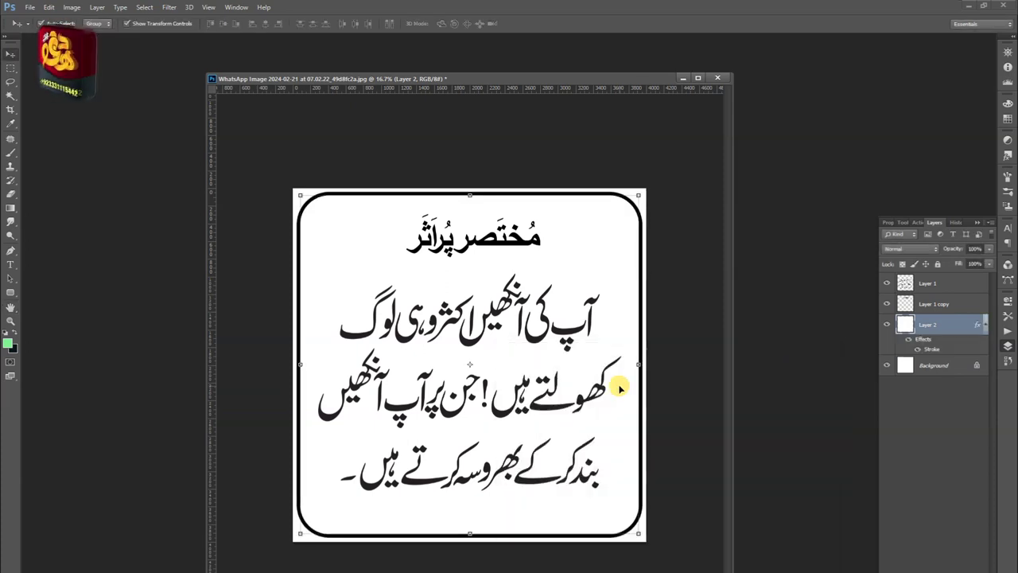
pyautogui.hotkey('ctrl', 'j')
pyautogui.keyDown('shift'); pyautogui.click(938, 368); pyautogui.keyUp('shift')
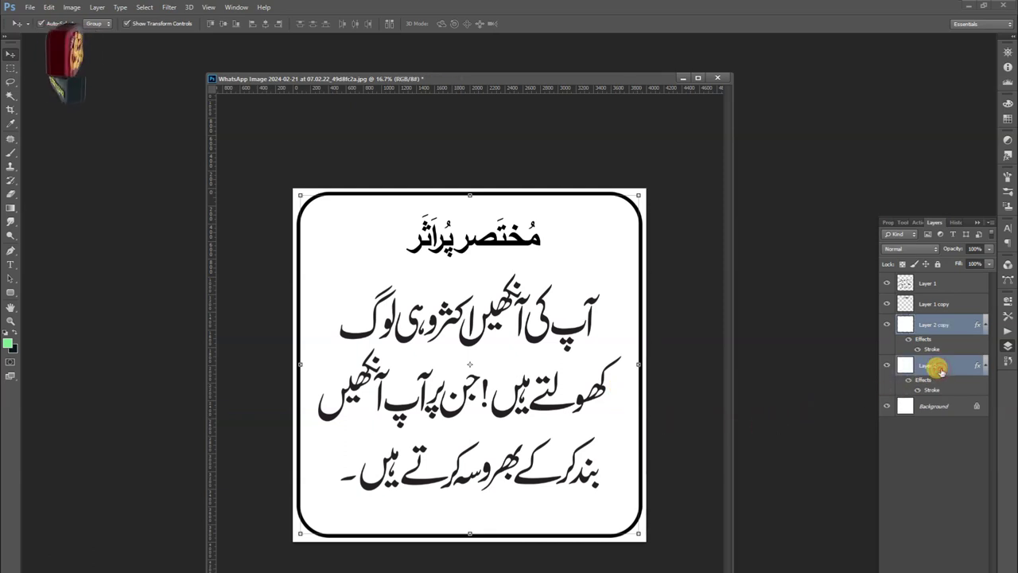
pyautogui.hotkey('ctrl', 'e')
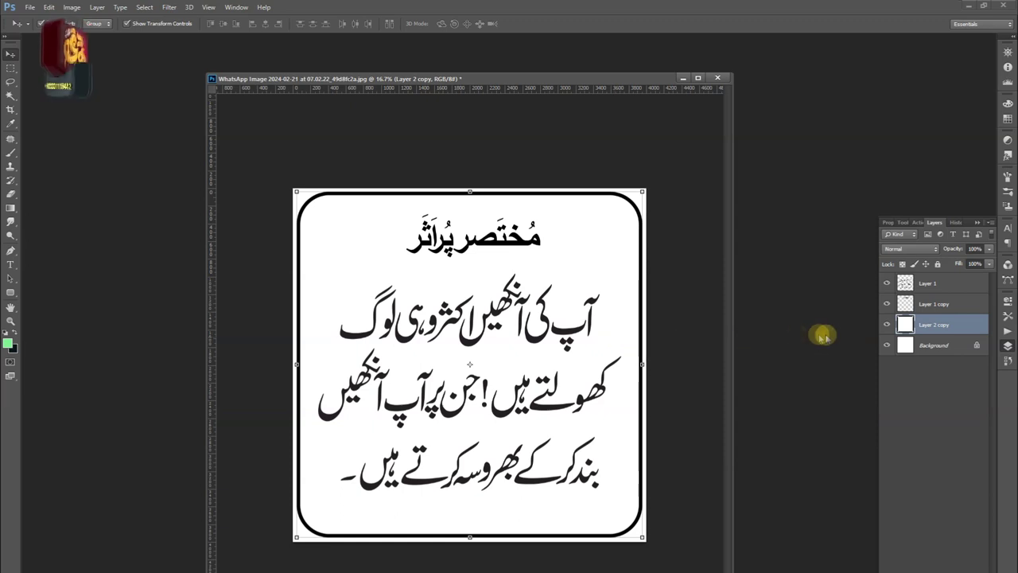
# Delete the frame's white interior, leaving only the thick black rounded outline, then select the title.
pyautogui.press('w')
pyautogui.click(604, 273)
pyautogui.press('Delete')
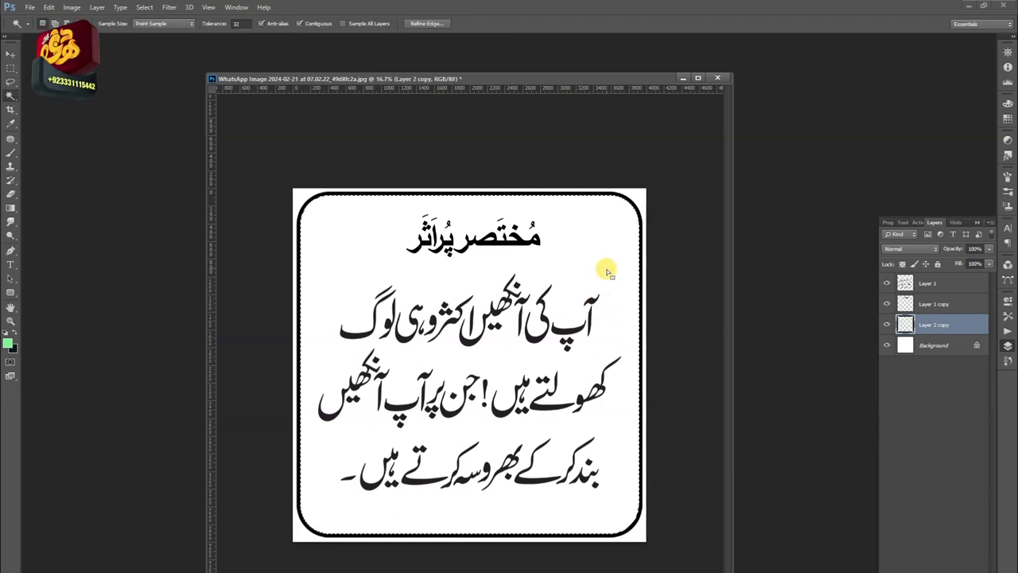
pyautogui.press('v')
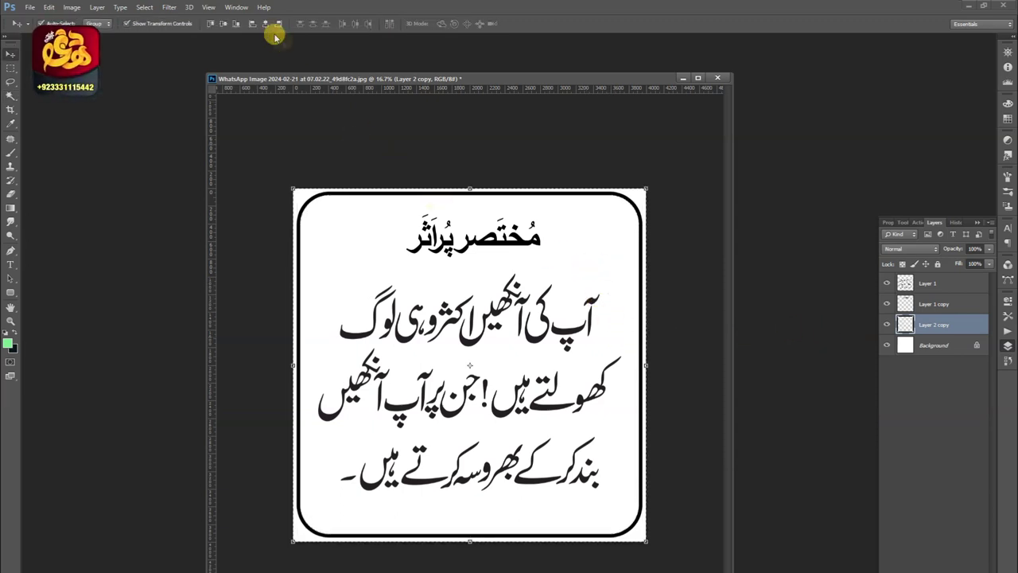
pyautogui.hotkey('ctrl', 'd')
pyautogui.press('m')
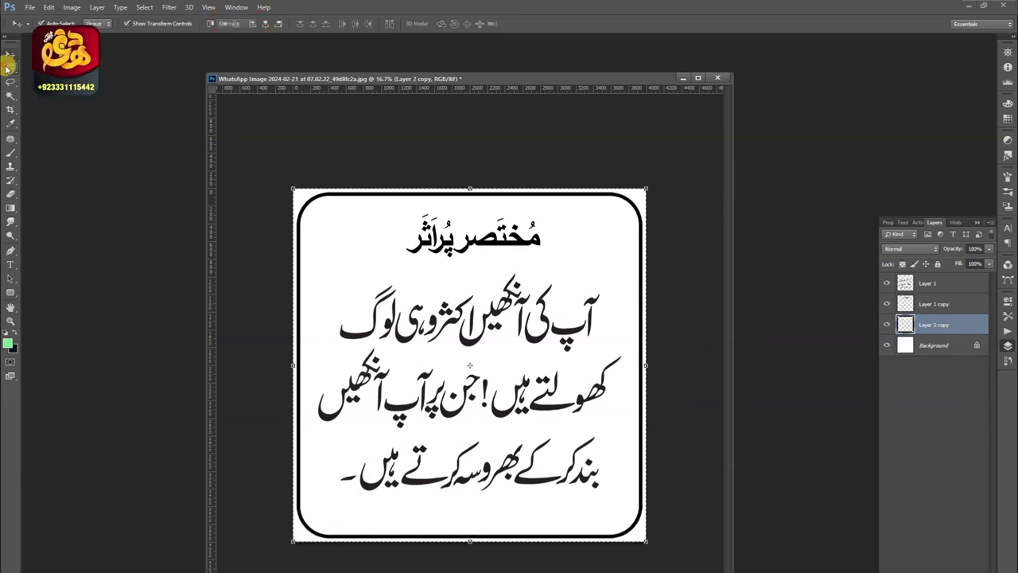
pyautogui.press('v')
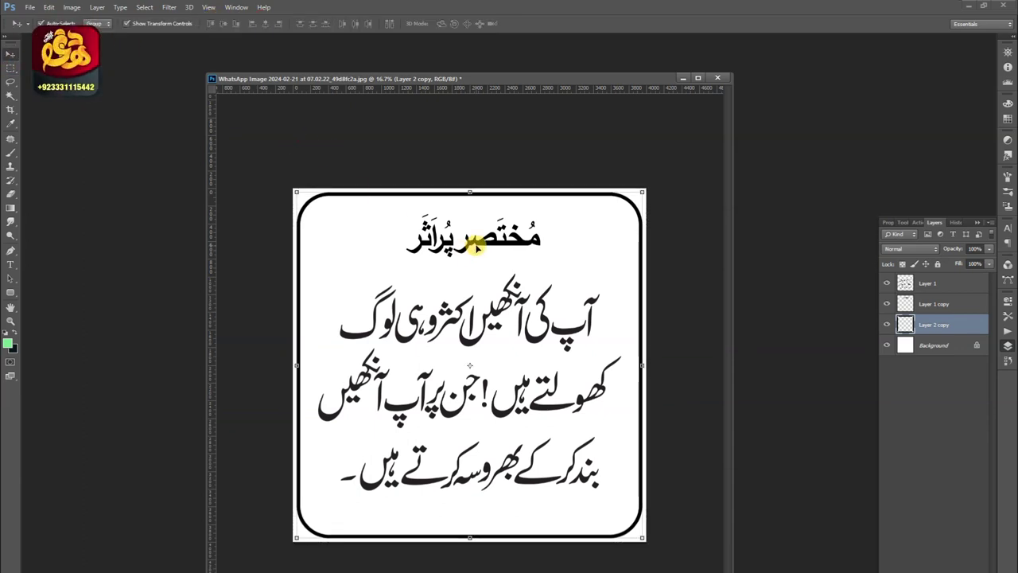
pyautogui.click(479, 246)
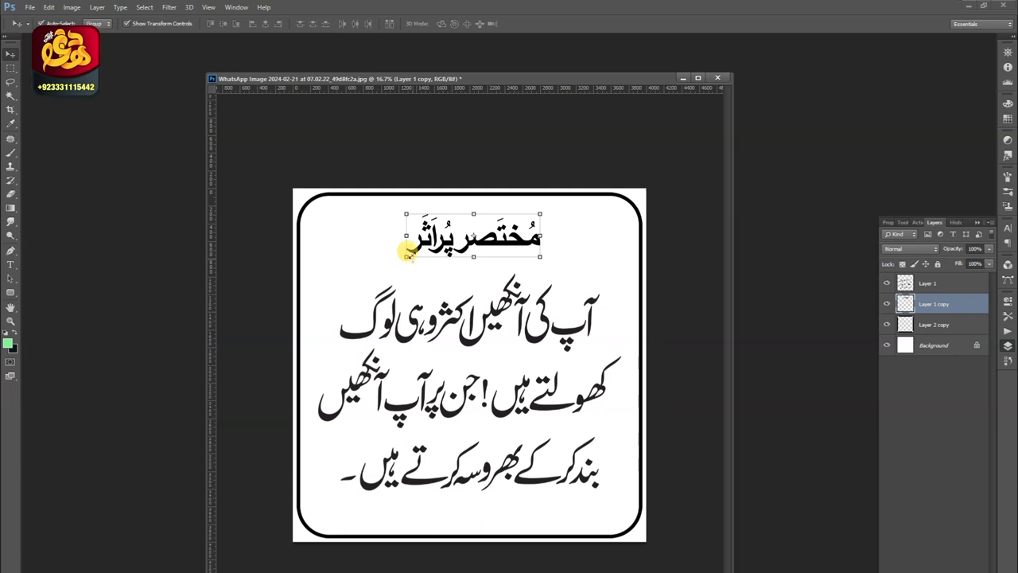
# Move the title up about 11 px.
pyautogui.hotkey('ctrl', 't')
pyautogui.moveTo(432, 232); pyautogui.dragTo(428, 222)
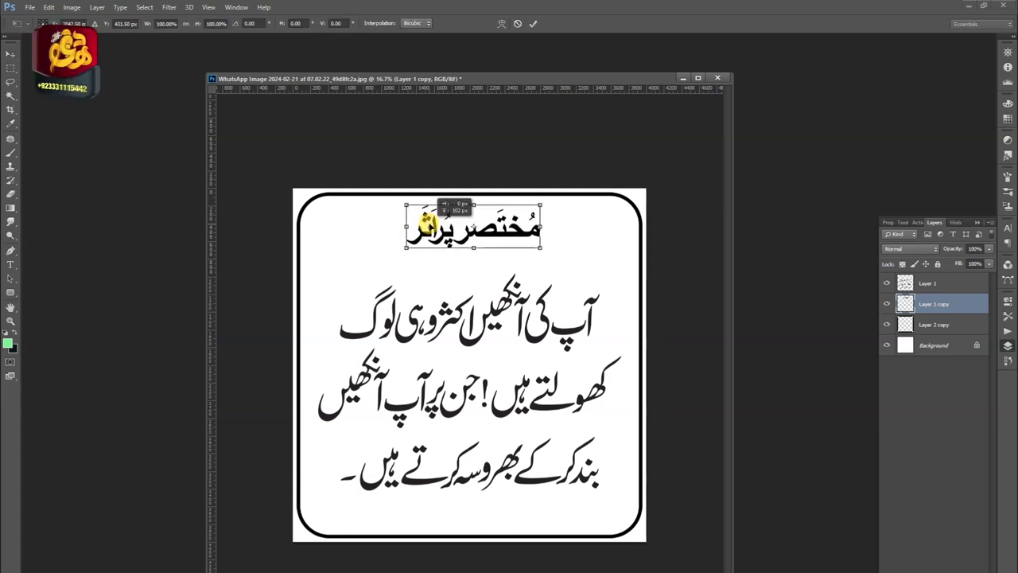
pyautogui.press('Return')
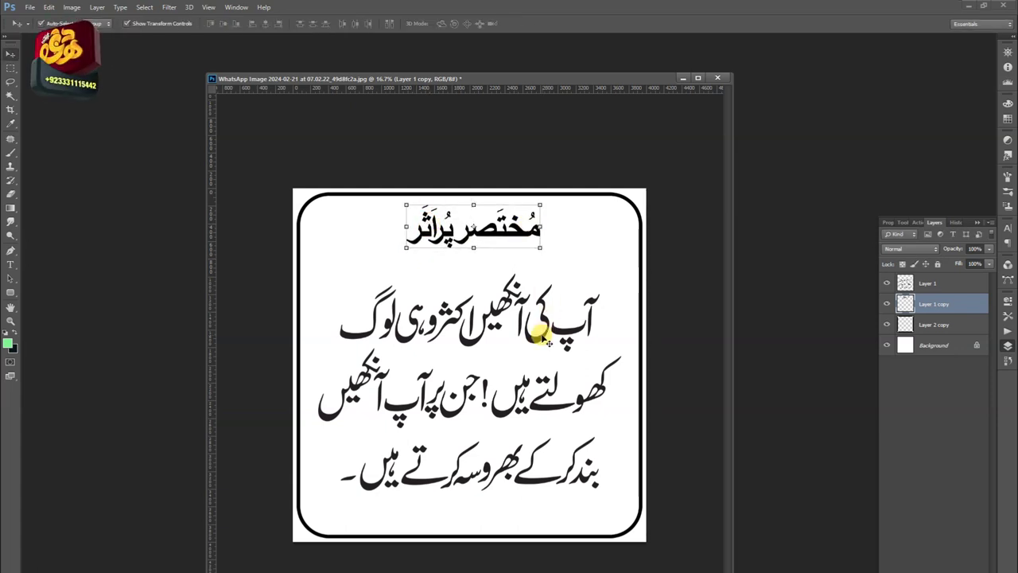
# Scale the Urdu quote text on Layer 1 up slightly to about 101.5%.
pyautogui.click(556, 326)
pyautogui.moveTo(618, 273); pyautogui.dragTo(622, 271)
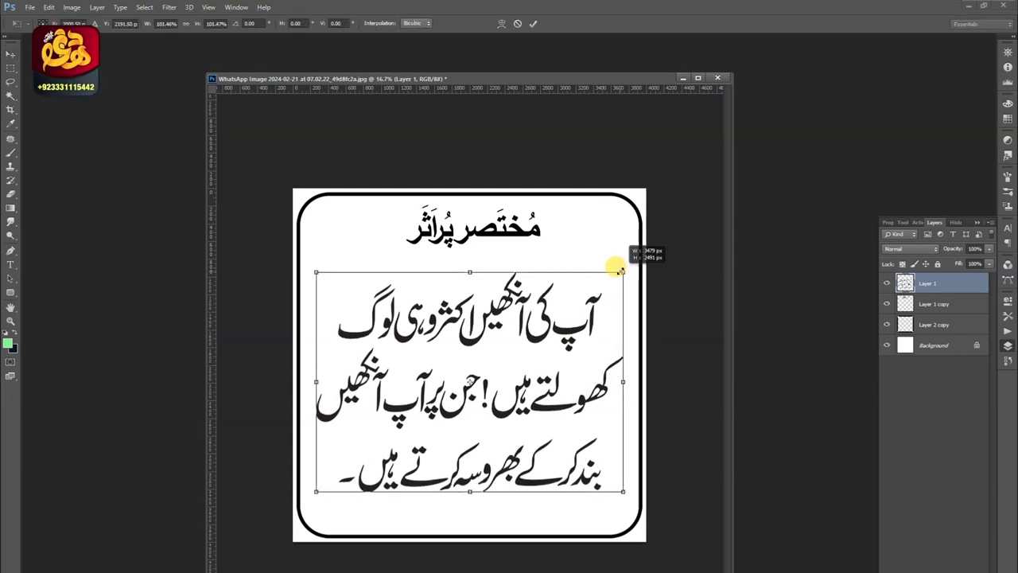
pyautogui.press('Return')
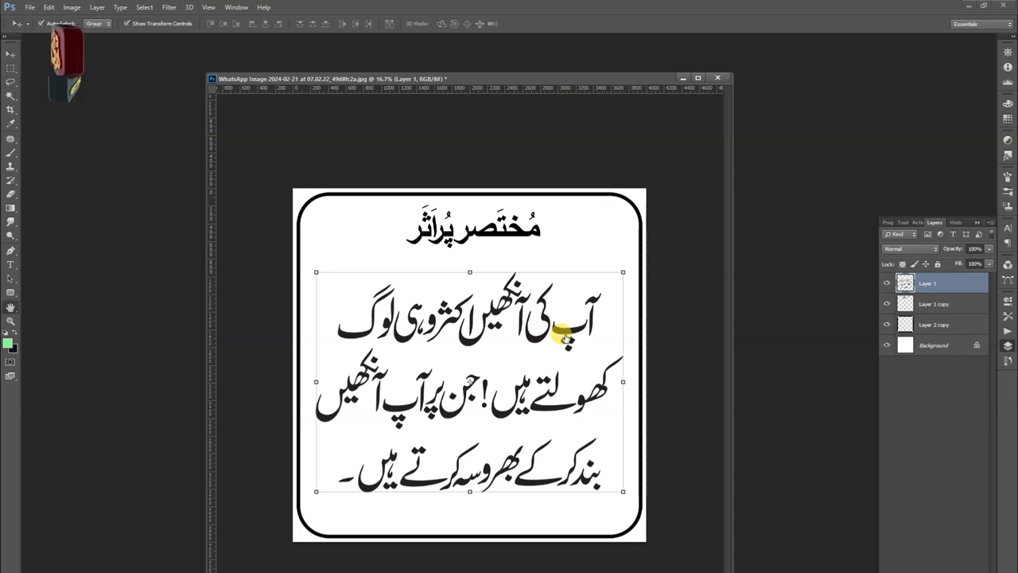
# Add a Gradient Overlay to the quote text and make its left stop yellow-gold.
pyautogui.click(559, 486)
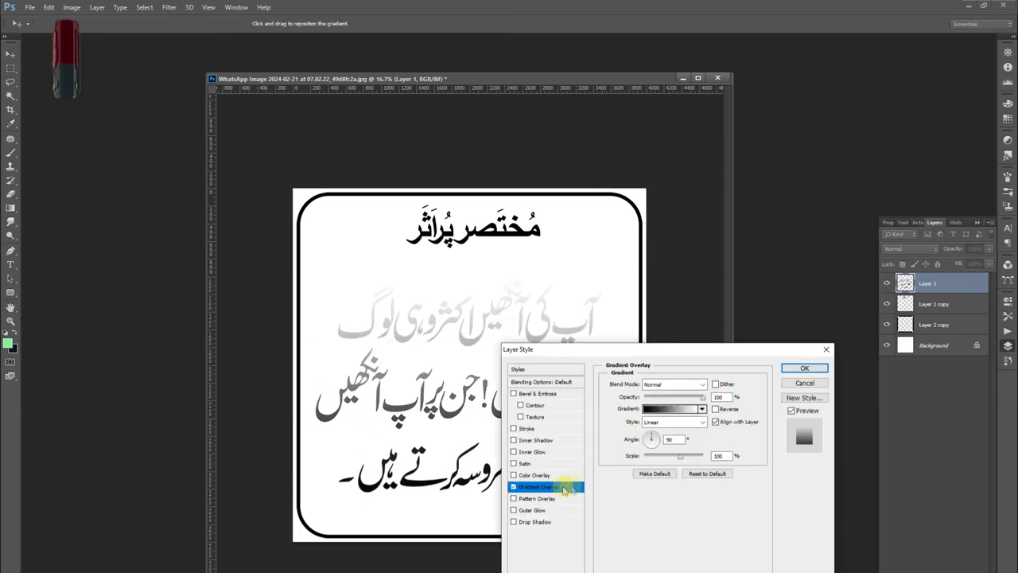
pyautogui.click(672, 411)
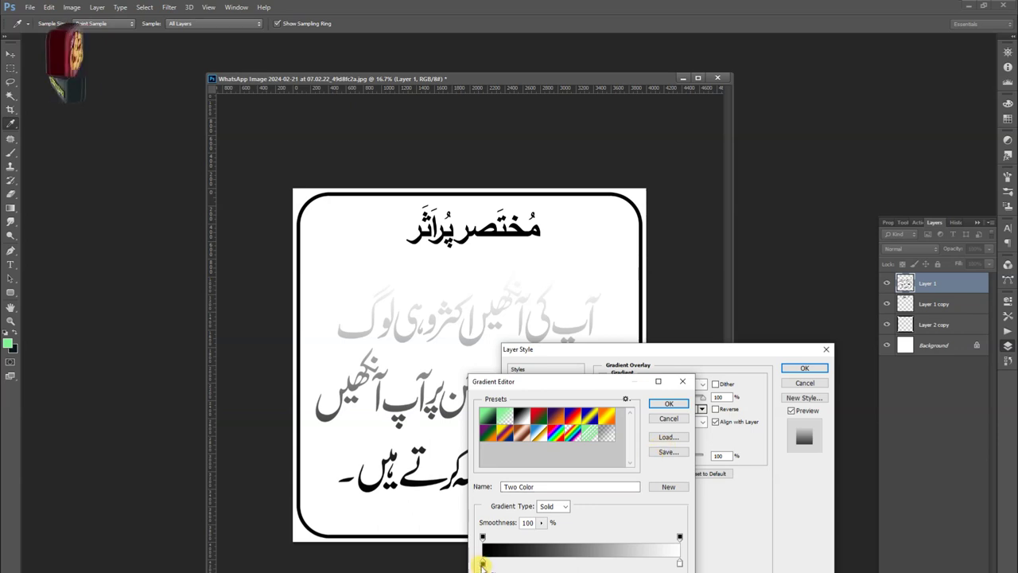
pyautogui.doubleClick(482, 565)
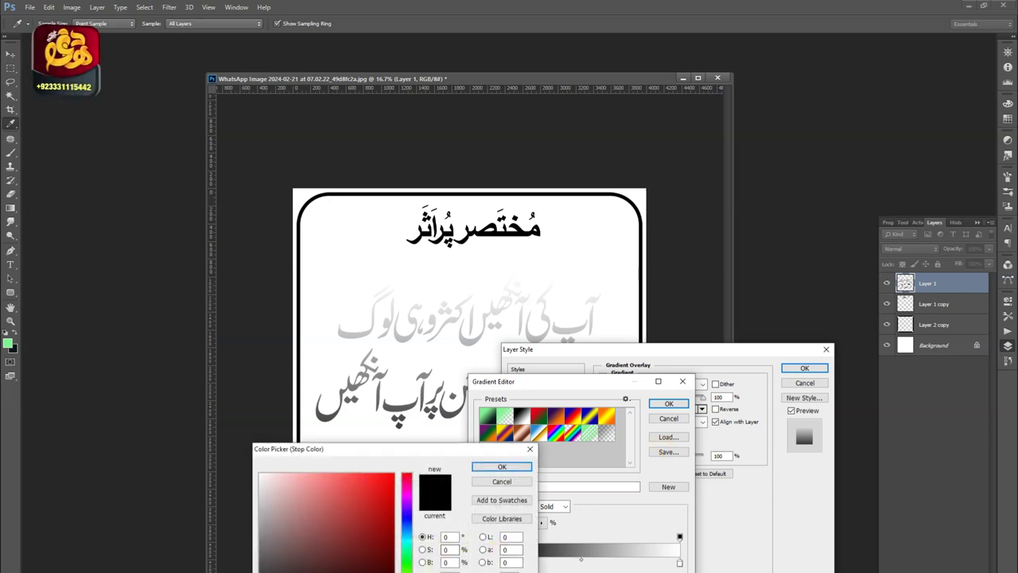
pyautogui.click(364, 498)
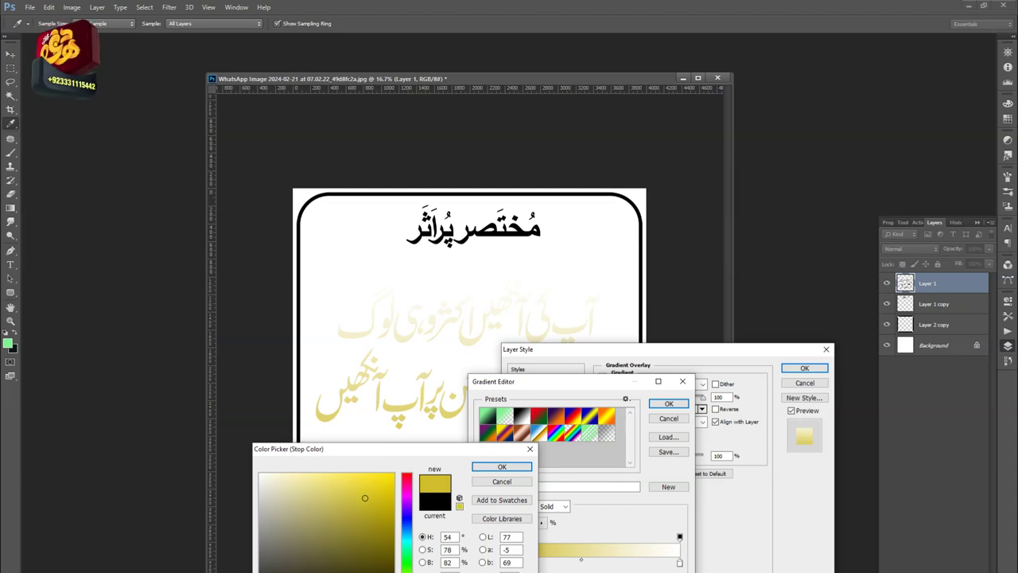
pyautogui.click(492, 469)
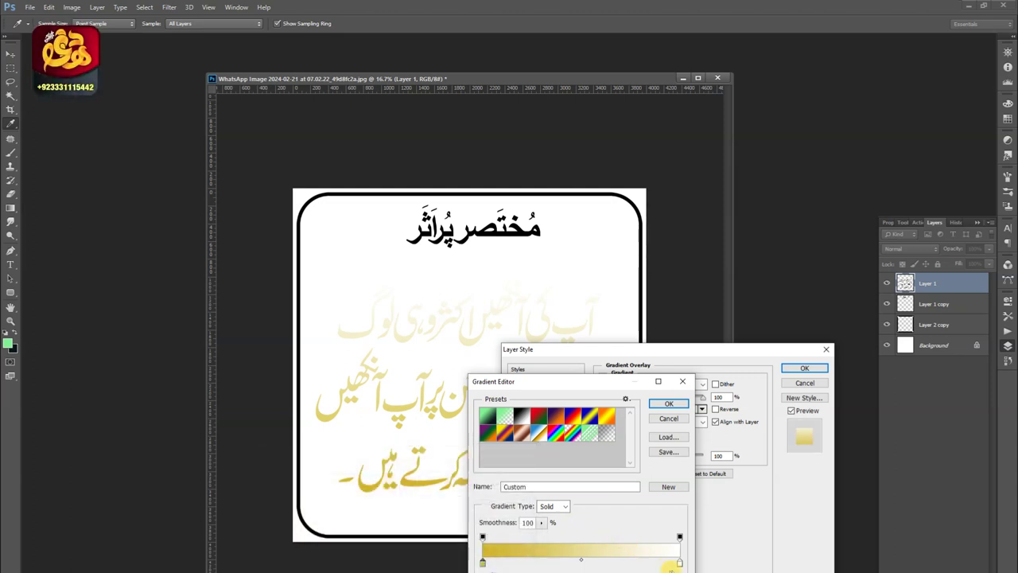
# Set the other gradient stops to gold and pale gold, and apply the overlay.
pyautogui.doubleClick(481, 560)
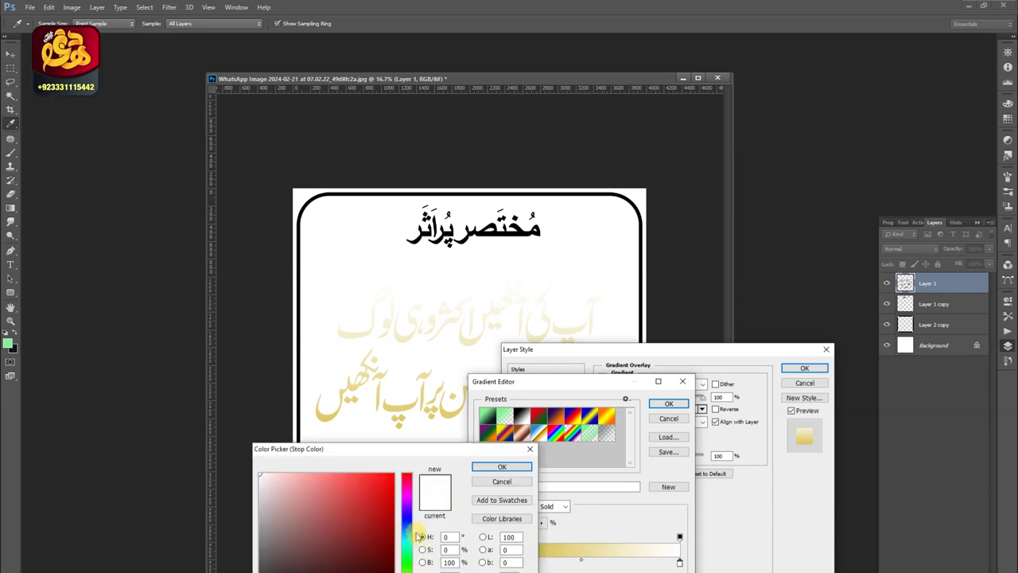
pyautogui.write('56')
pyautogui.moveTo(346, 488); pyautogui.dragTo(356, 485)
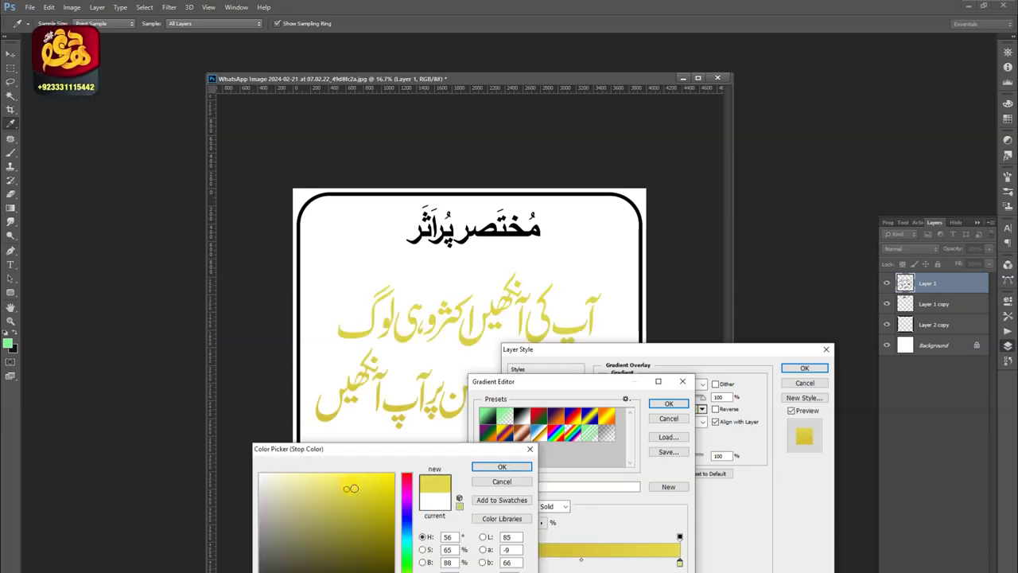
pyautogui.click(502, 466)
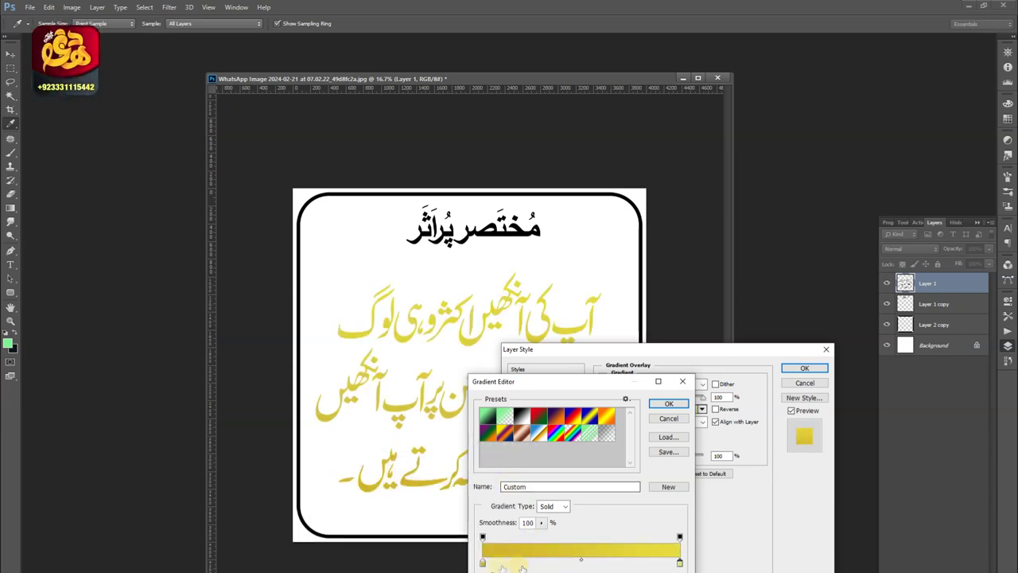
pyautogui.doubleClick(679, 561)
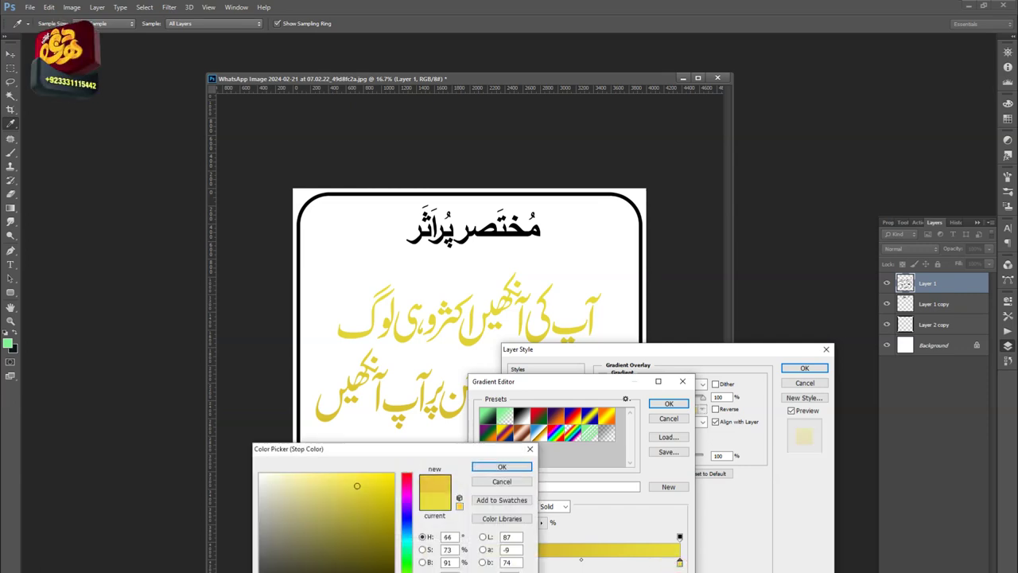
pyautogui.moveTo(339, 481); pyautogui.dragTo(332, 473)
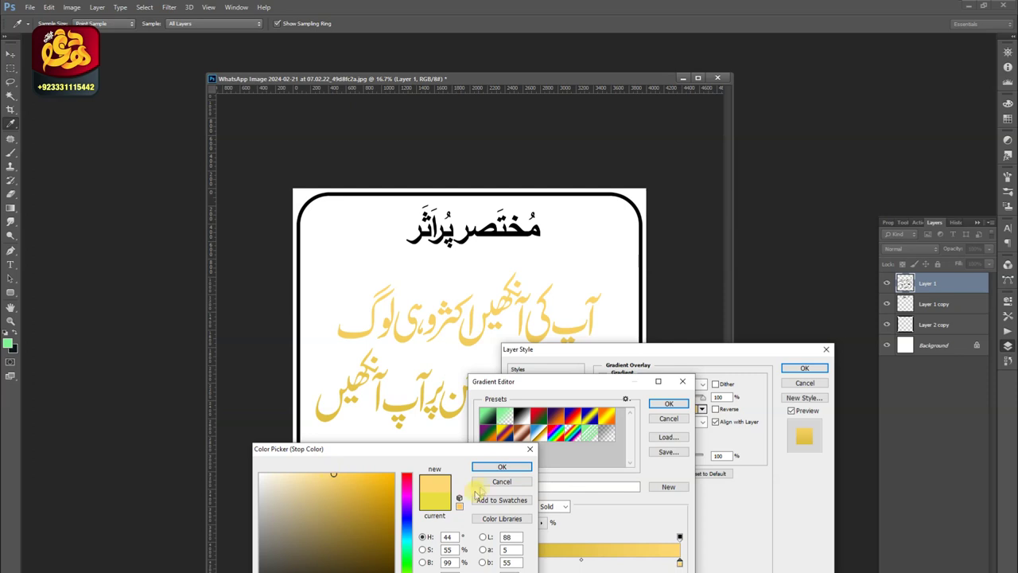
pyautogui.click(499, 467)
pyautogui.click(668, 404)
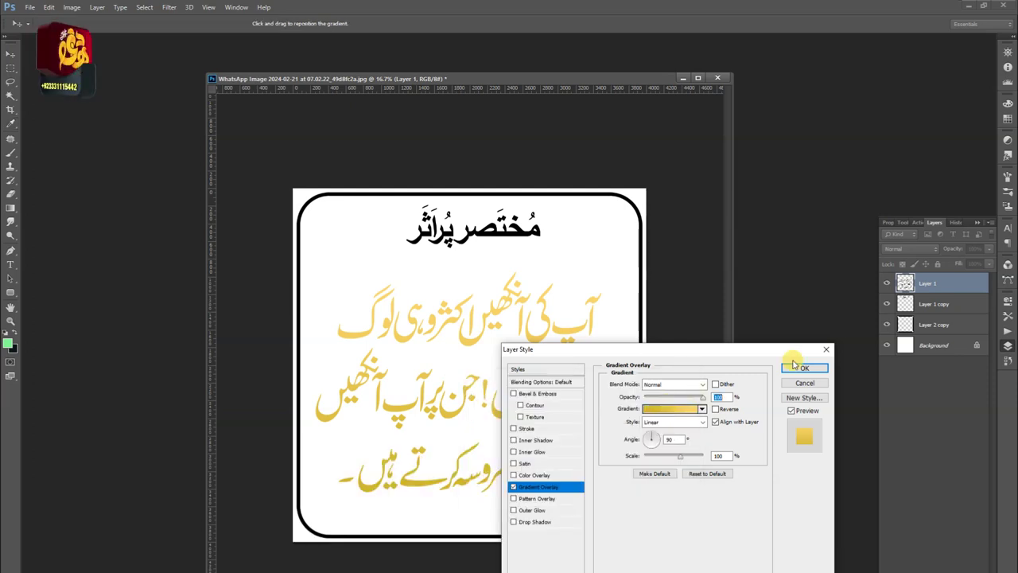
pyautogui.click(806, 370)
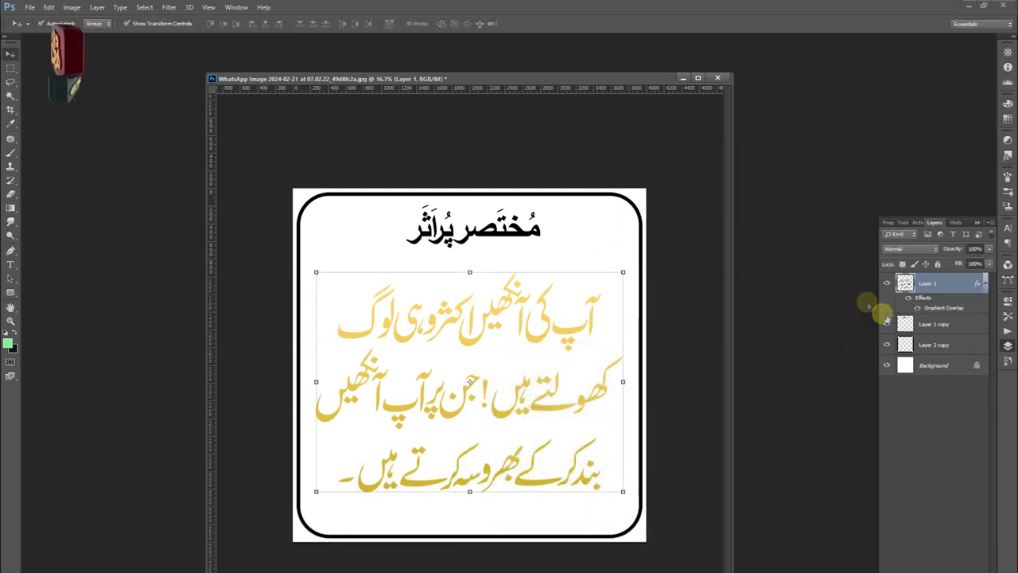
# Copy the gold gradient onto the frame and scale frame, title and quote to about 98%.
pyautogui.moveTo(922, 300); pyautogui.dragTo(934, 344)
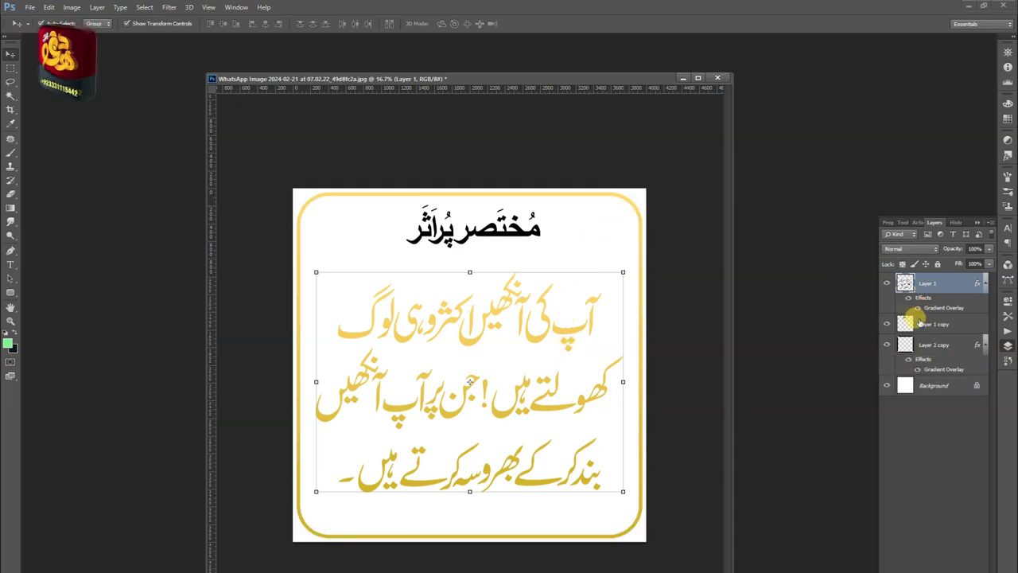
pyautogui.click(931, 324)
pyautogui.click(939, 351)
pyautogui.keyDown('ctrl'); pyautogui.click(939, 322); pyautogui.keyUp('ctrl')
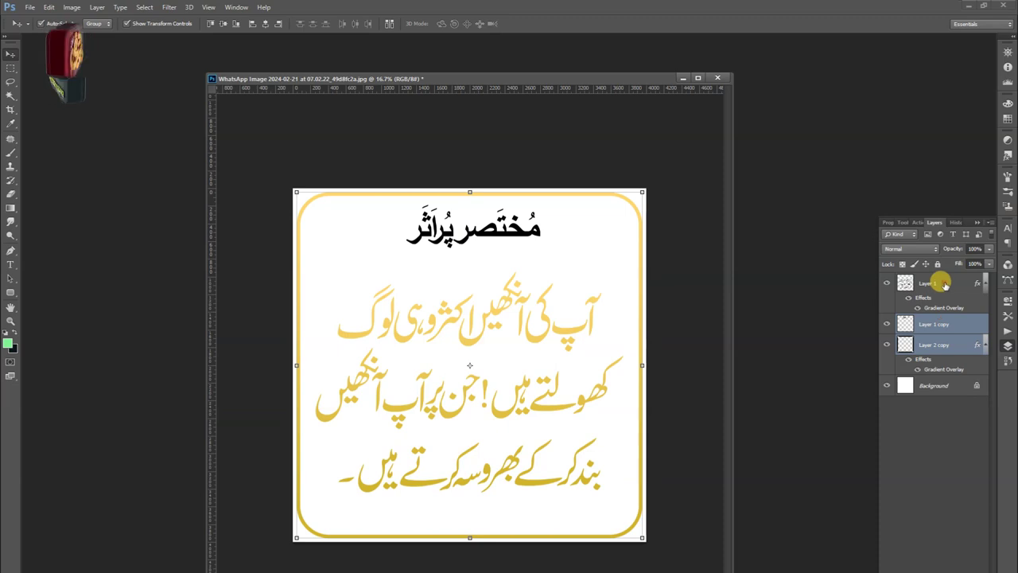
pyautogui.keyDown('ctrl'); pyautogui.click(942, 283); pyautogui.keyUp('ctrl')
pyautogui.moveTo(643, 192); pyautogui.dragTo(639, 194)
pyautogui.press('Return')
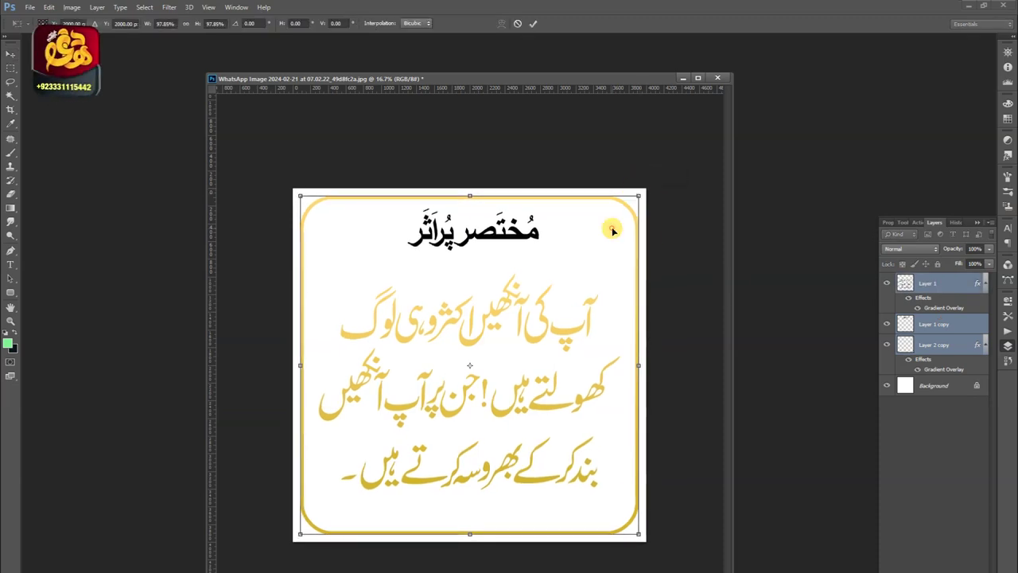
pyautogui.click(935, 323)
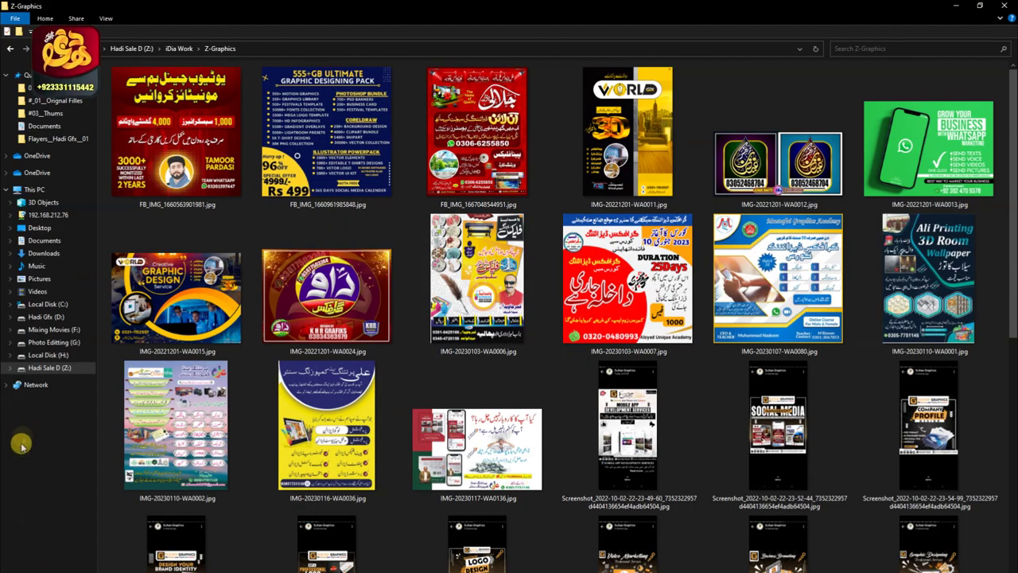
# Navigate from the D: drive through the stock backgrounds folders into Fabrica-Hadi Gfx.
pyautogui.click(36, 317)
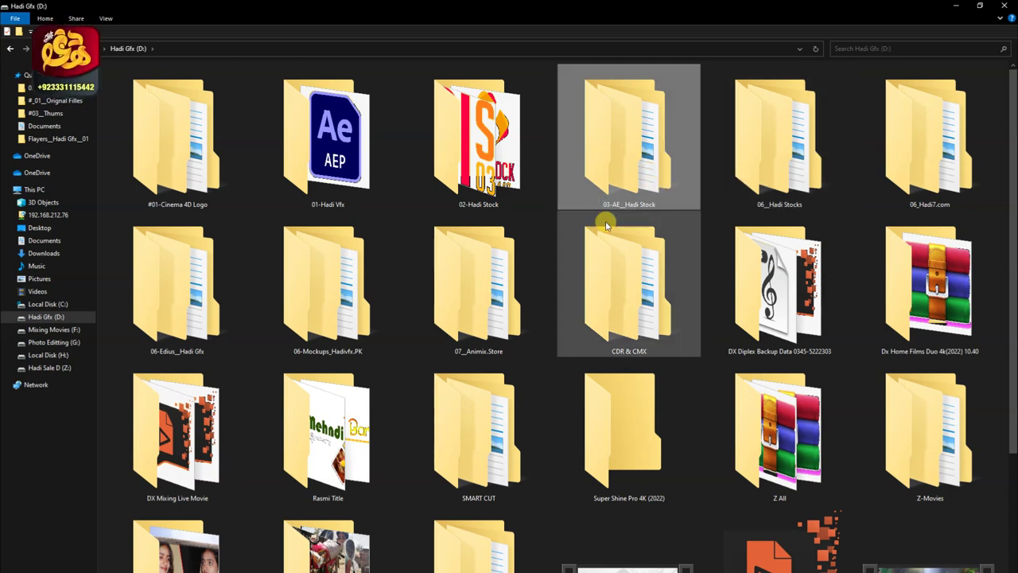
pyautogui.doubleClick(598, 174)
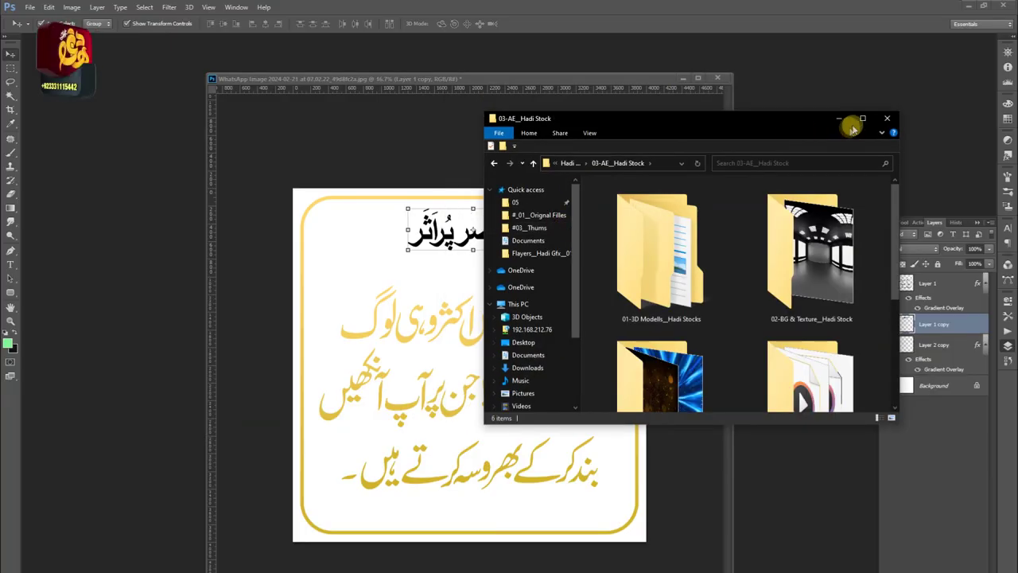
pyautogui.click(860, 119)
pyautogui.click(614, 190)
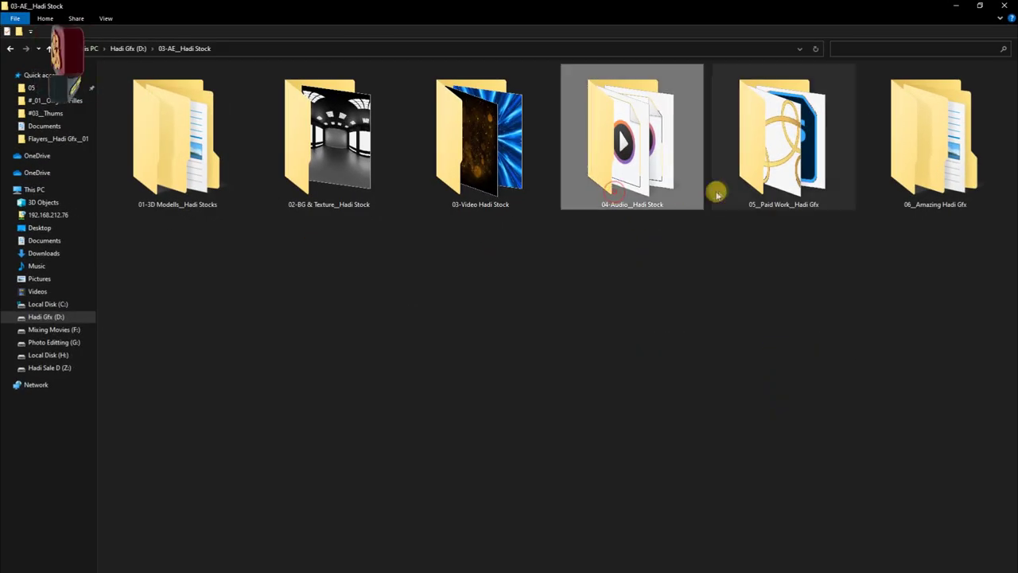
pyautogui.doubleClick(477, 183)
pyautogui.hotkey('alt', 'Left')
pyautogui.doubleClick(349, 188)
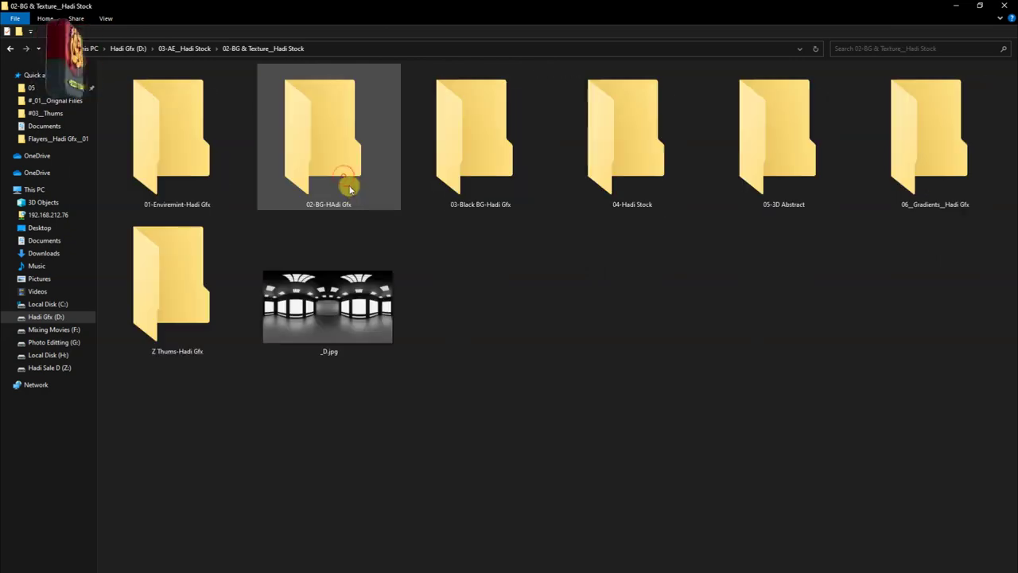
pyautogui.doubleClick(581, 175)
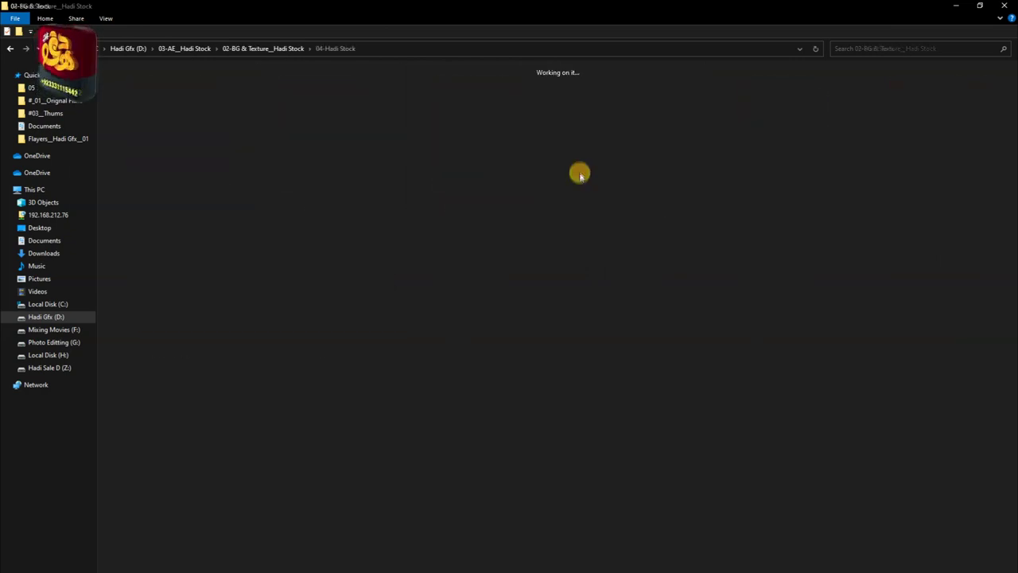
pyautogui.doubleClick(350, 159)
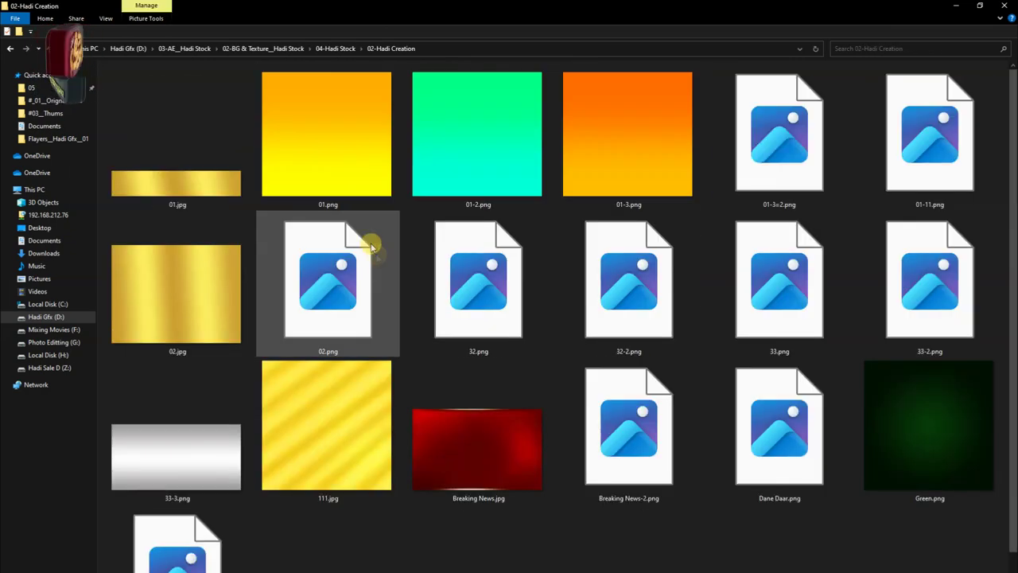
pyautogui.hotkey('alt', 'Left')
pyautogui.press('Right')
pyautogui.press('Return')
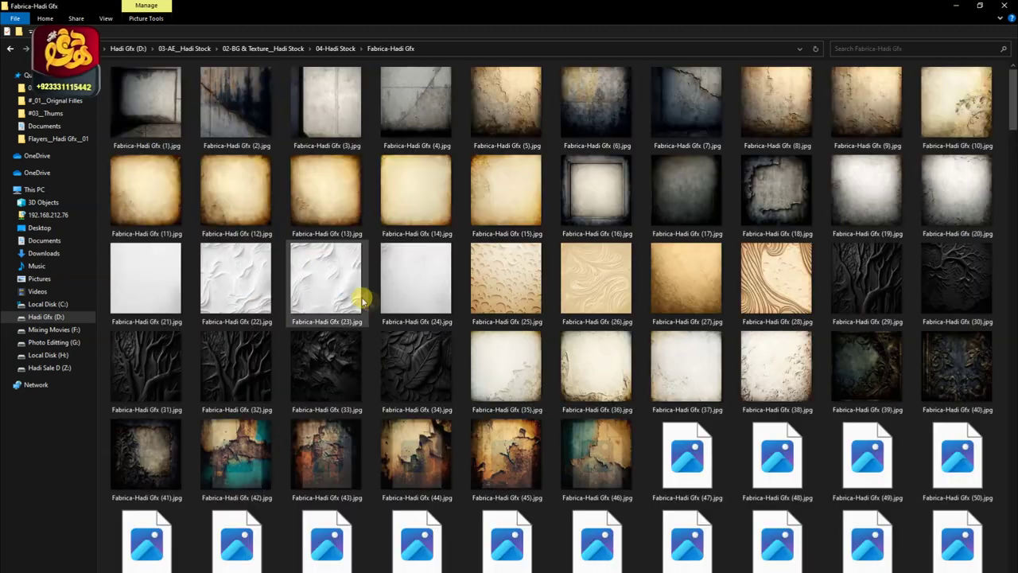
# Scroll the Fabrica-Hadi Gfx thumbnails to locate Fabrica-Hadi Gfx (174).jpg.
pyautogui.scroll(-5, 371, 325)
pyautogui.scroll(-1, 400, 376)
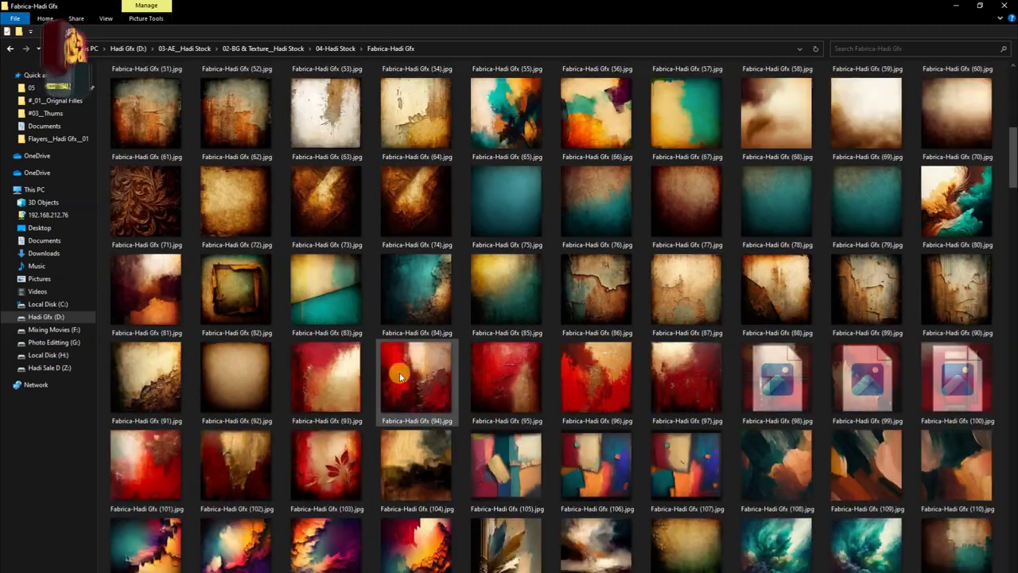
pyautogui.scroll(-3, 400, 376)
pyautogui.scroll(-3, 397, 375)
pyautogui.keyDown('ctrl'); pyautogui.scroll(1, 419, 362); pyautogui.keyUp('ctrl')
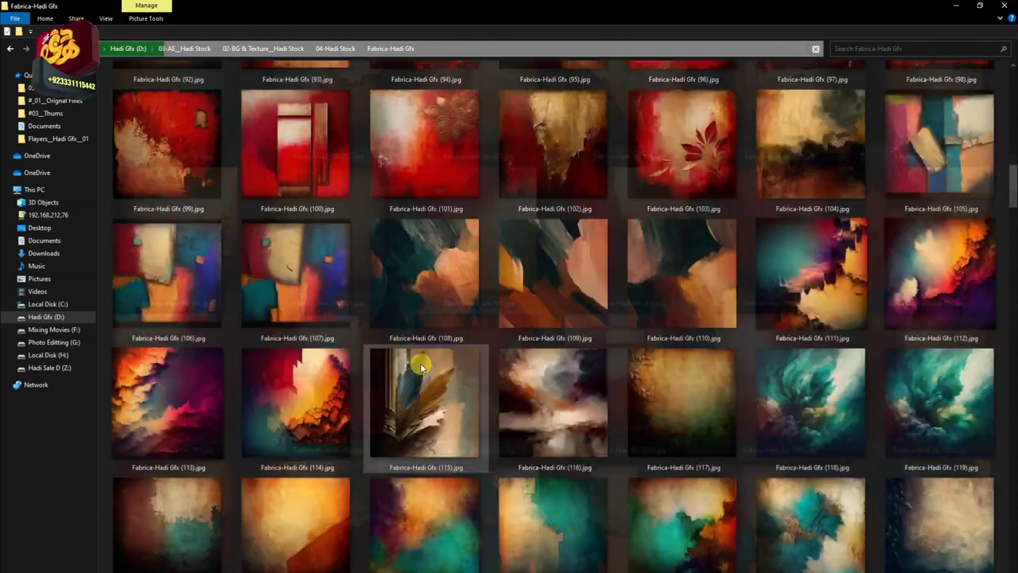
pyautogui.keyDown('ctrl'); pyautogui.scroll(1, 420, 362); pyautogui.keyUp('ctrl')
pyautogui.scroll(-3, 420, 363)
pyautogui.scroll(-2, 421, 367)
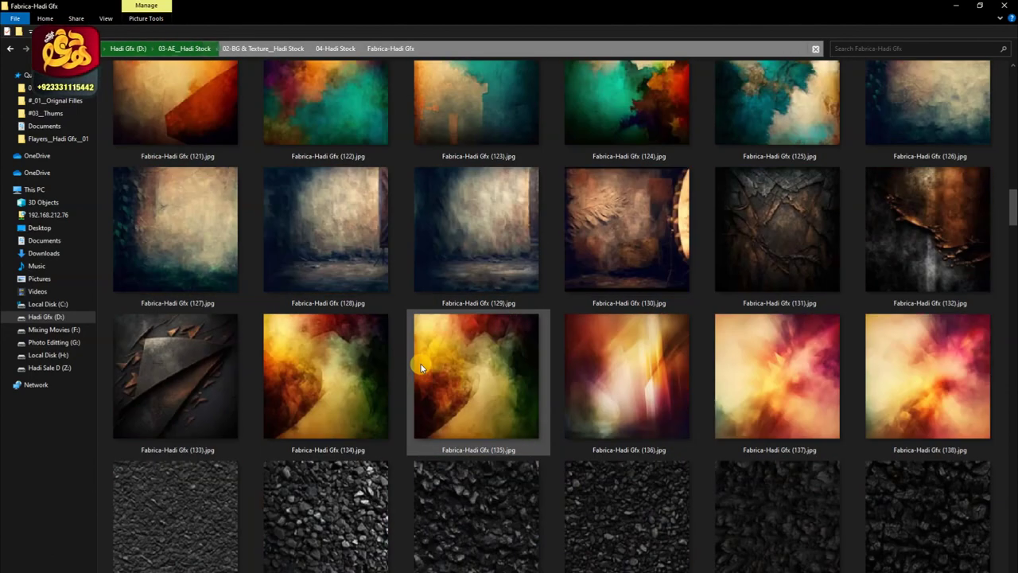
pyautogui.scroll(-2, 421, 367)
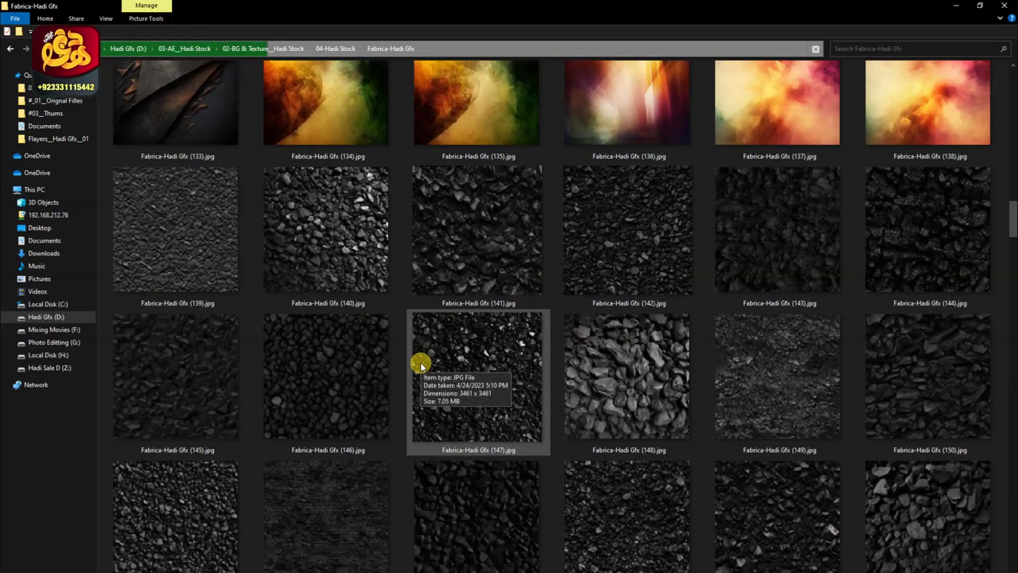
pyautogui.scroll(-2, 420, 364)
pyautogui.scroll(-2, 406, 365)
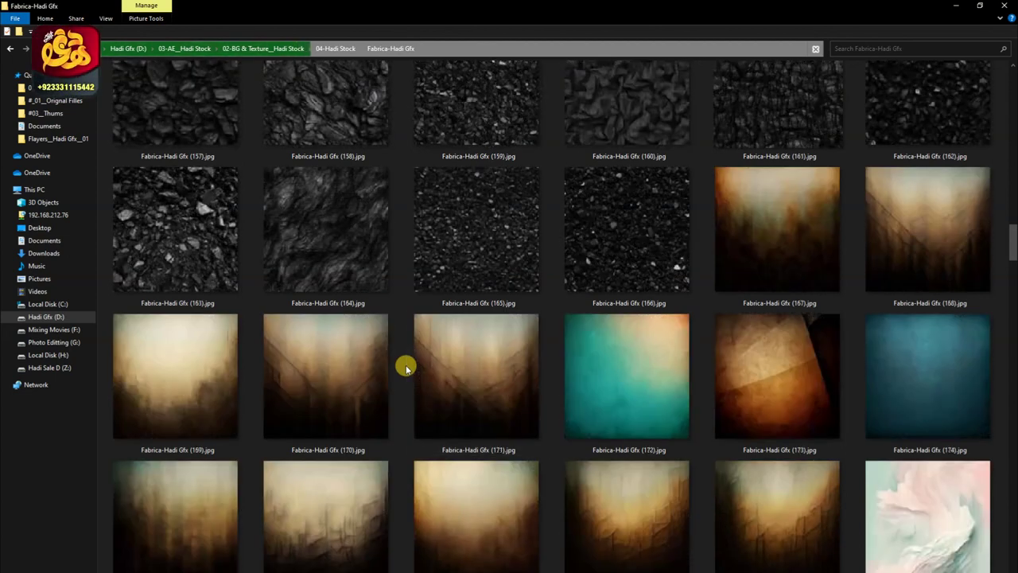
pyautogui.scroll(-2, 406, 365)
pyautogui.scroll(1, 406, 364)
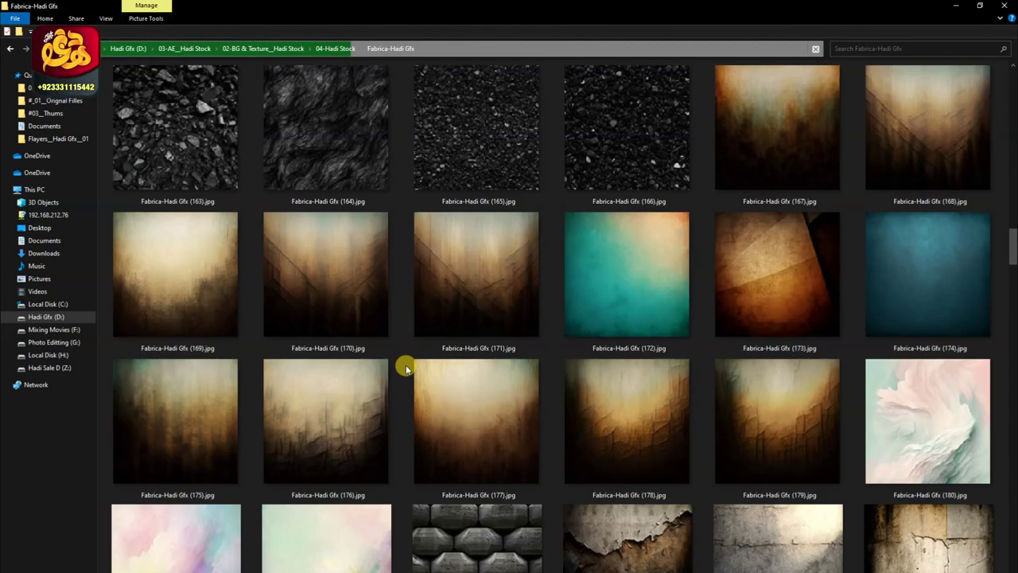
# Bring the teal texture into the poster document and close its file without saving.
pyautogui.hotkey('alt', 'Tab')
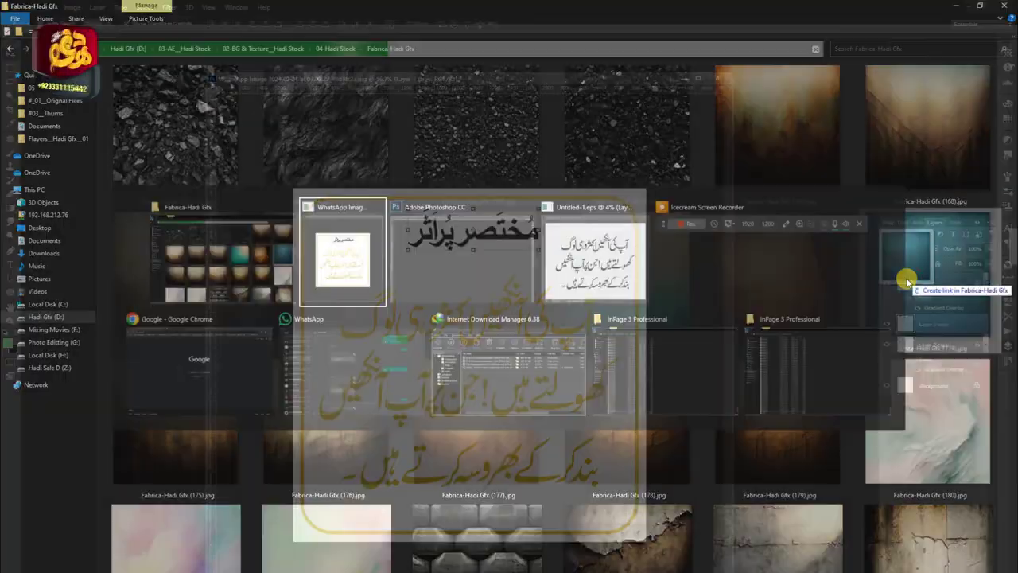
pyautogui.moveTo(911, 280); pyautogui.dragTo(266, 253)
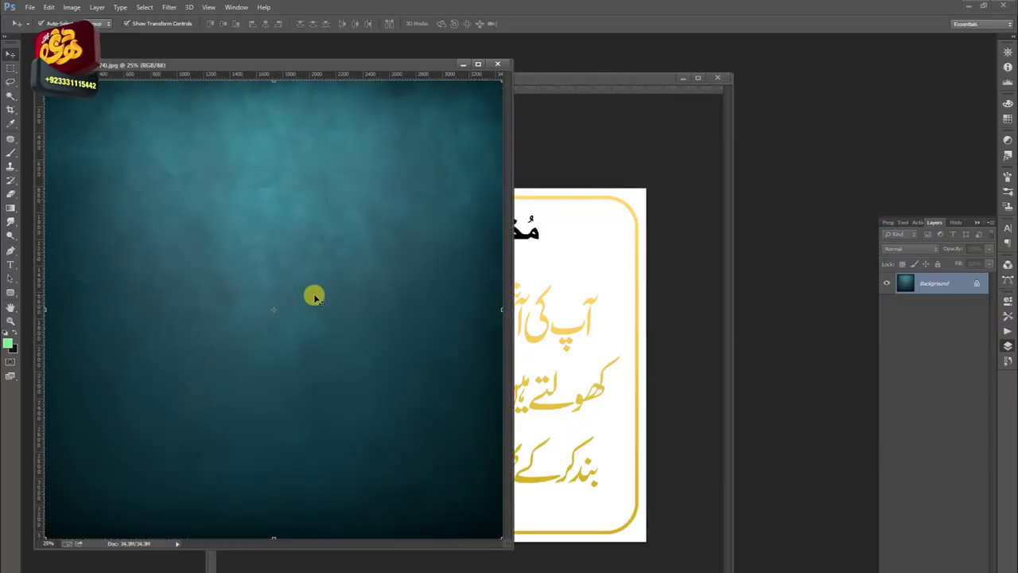
pyautogui.hotkey('ctrl', 'w')
pyautogui.click(511, 232)
# Stretch the teal texture over the whole canvas and send it behind the frame and text.
pyautogui.hotkey('ctrl', 'v')
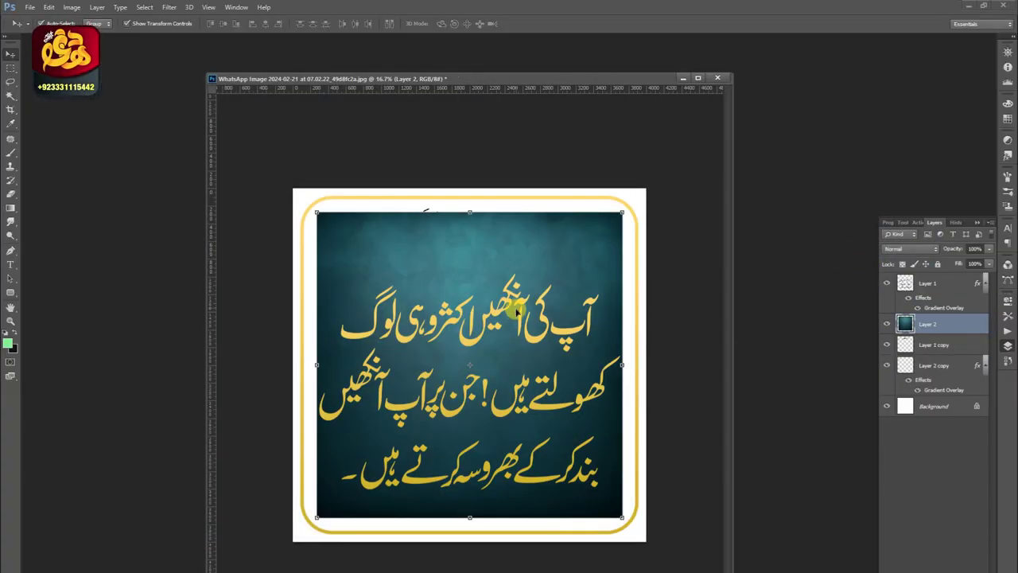
pyautogui.hotkey('ctrl', 't')
pyautogui.moveTo(619, 212); pyautogui.dragTo(646, 189)
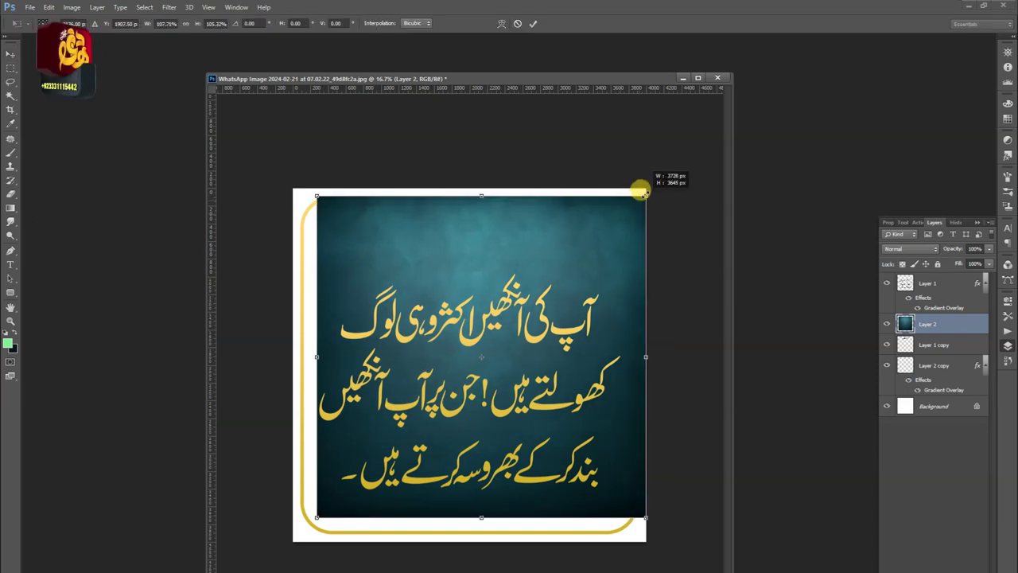
pyautogui.moveTo(316, 518); pyautogui.dragTo(293, 541)
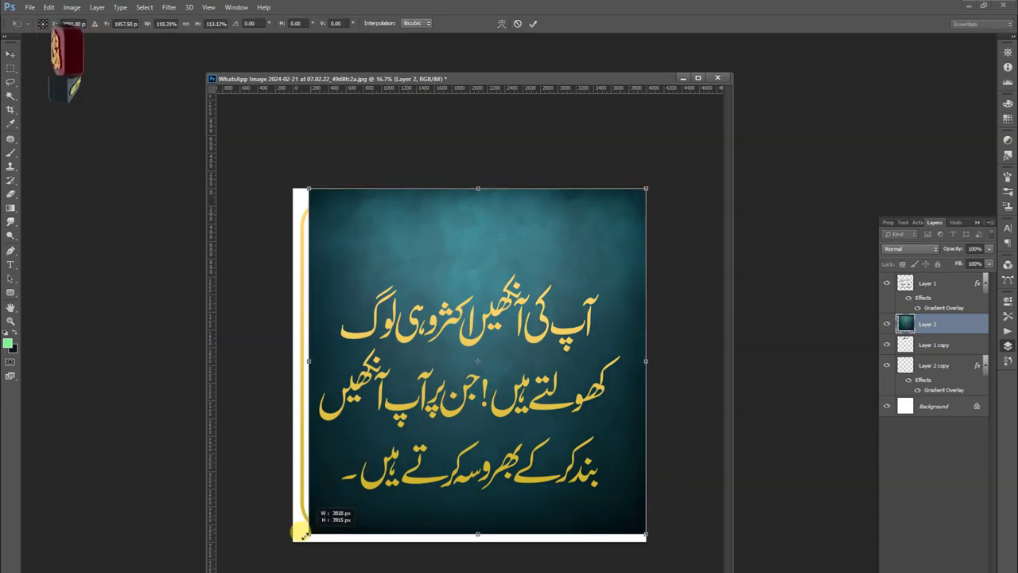
pyautogui.press('Return')
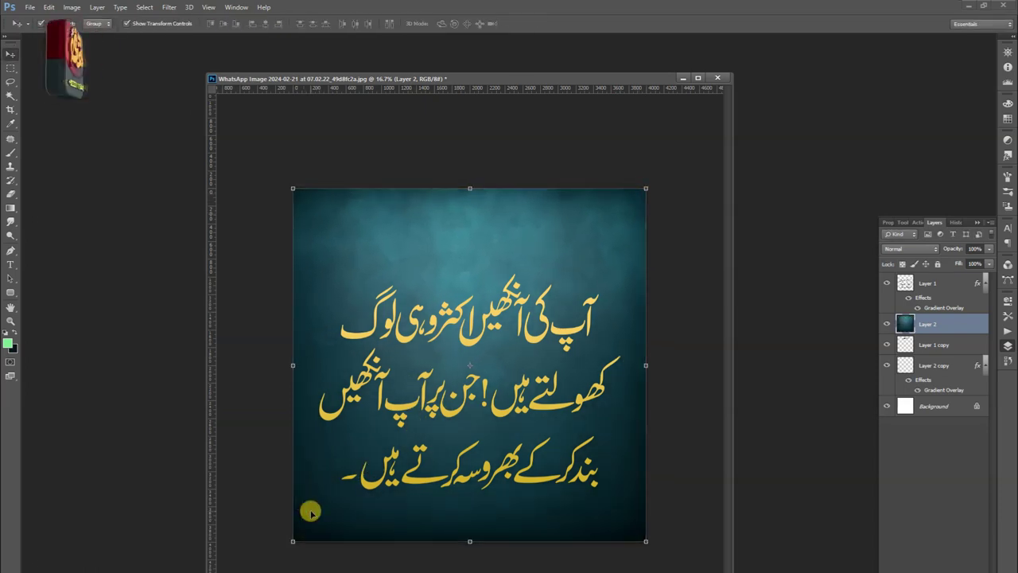
pyautogui.hotkey('ctrl', '[')
pyautogui.hotkey('ctrl', '[')
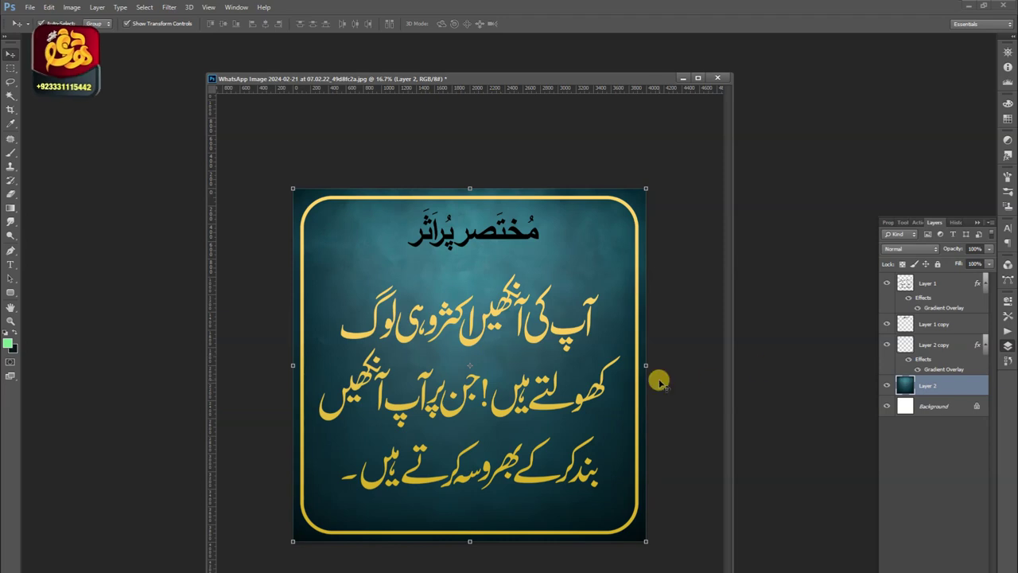
pyautogui.click(954, 307)
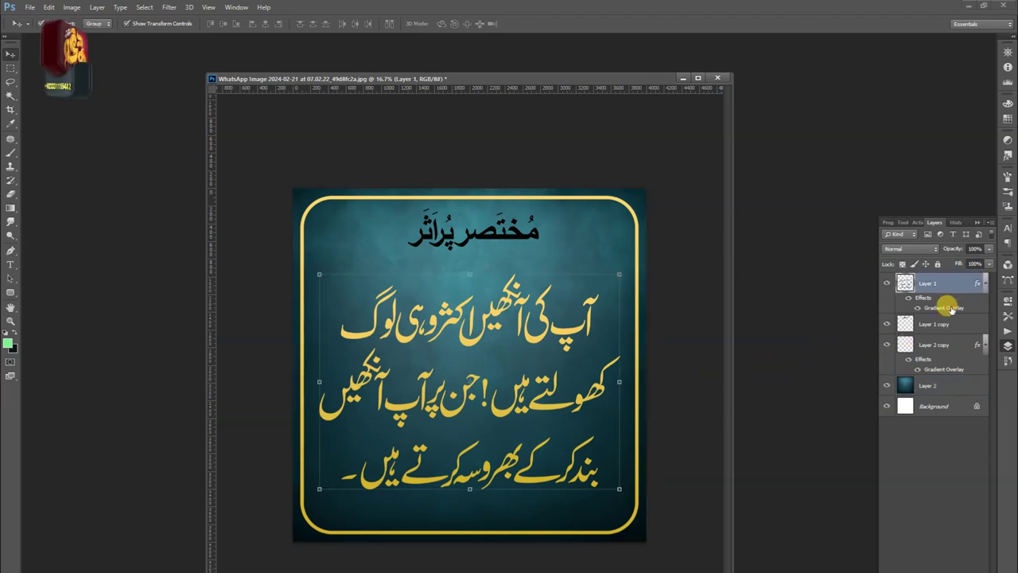
# Add a stroke and a 47 px, lower-opacity drop shadow to the Urdu quote text.
pyautogui.doubleClick(944, 309)
pyautogui.click(533, 429)
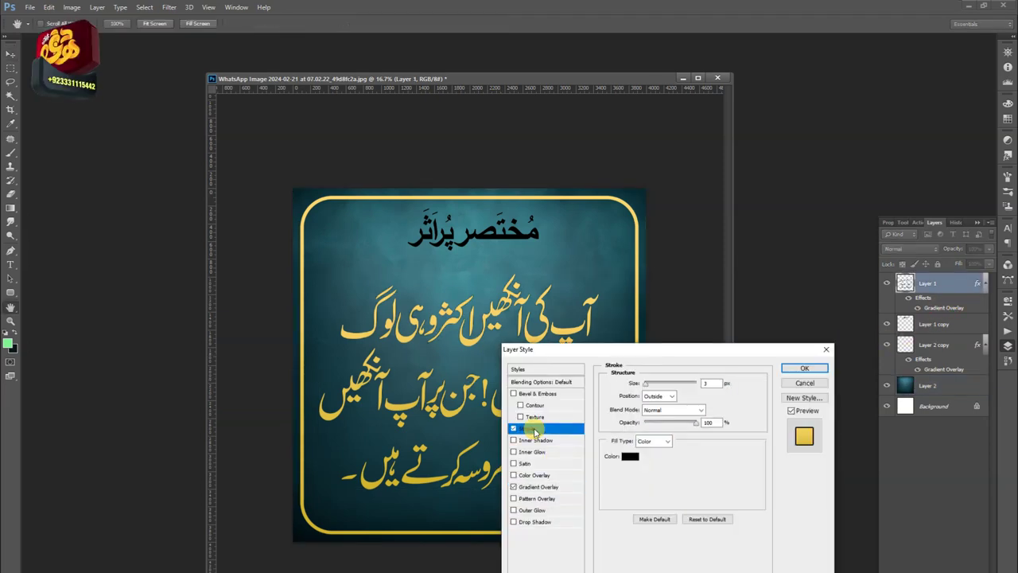
pyautogui.click(646, 383)
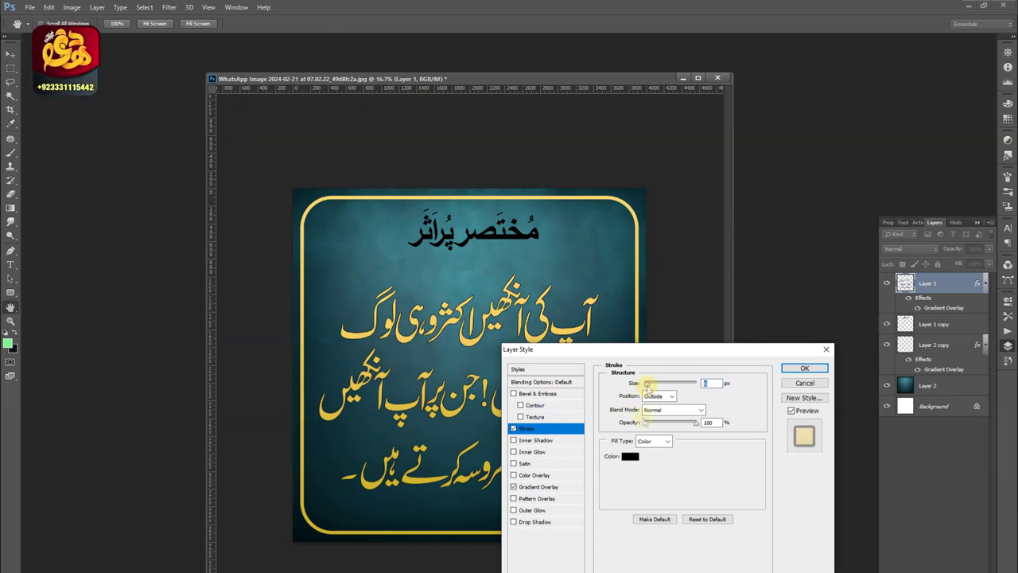
pyautogui.click(531, 521)
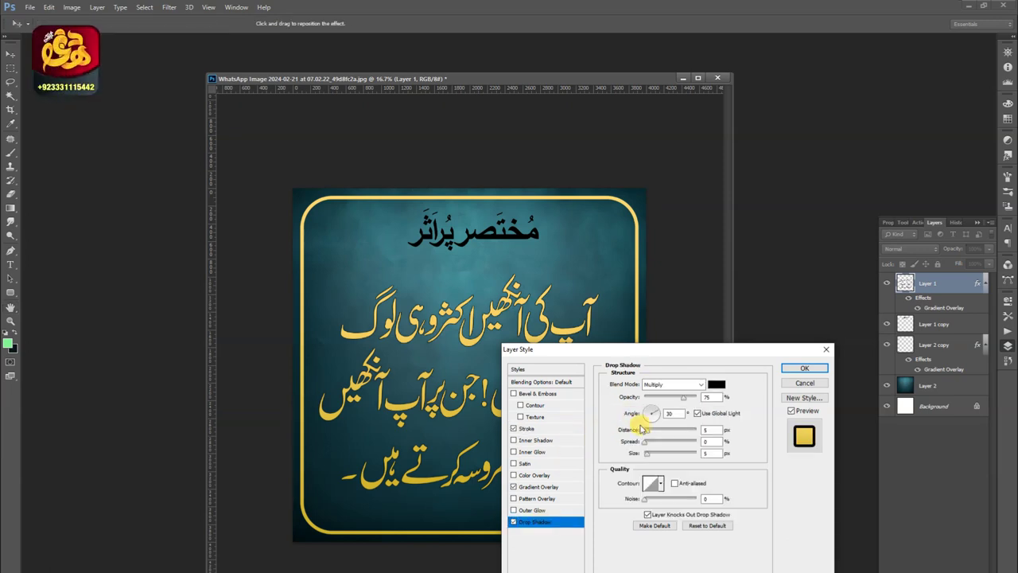
pyautogui.moveTo(653, 432); pyautogui.dragTo(660, 458)
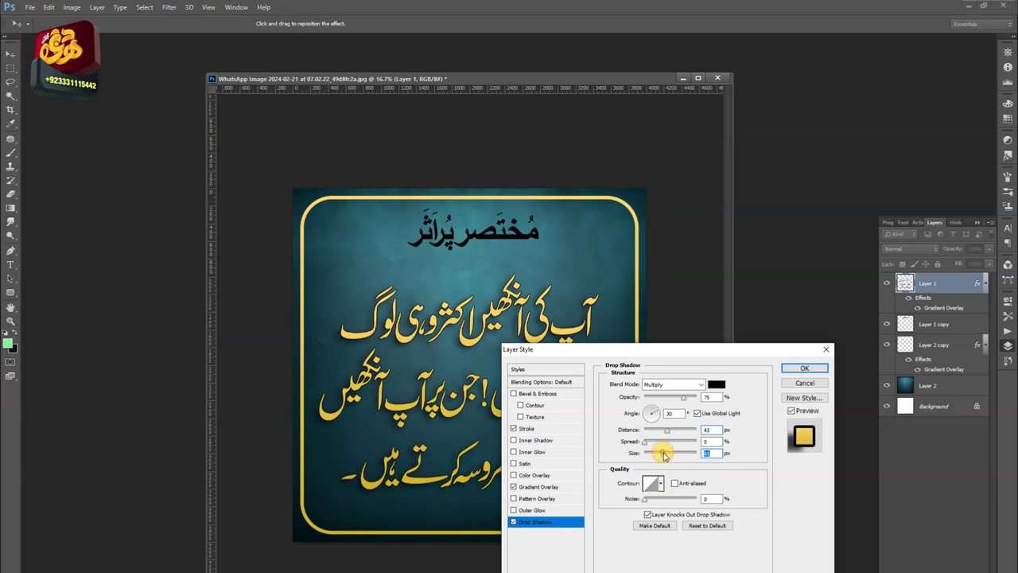
pyautogui.moveTo(661, 455)
pyautogui.mouseDown()
pyautogui.moveTo(672, 427)
pyautogui.moveTo(654, 448)
pyautogui.mouseUp()
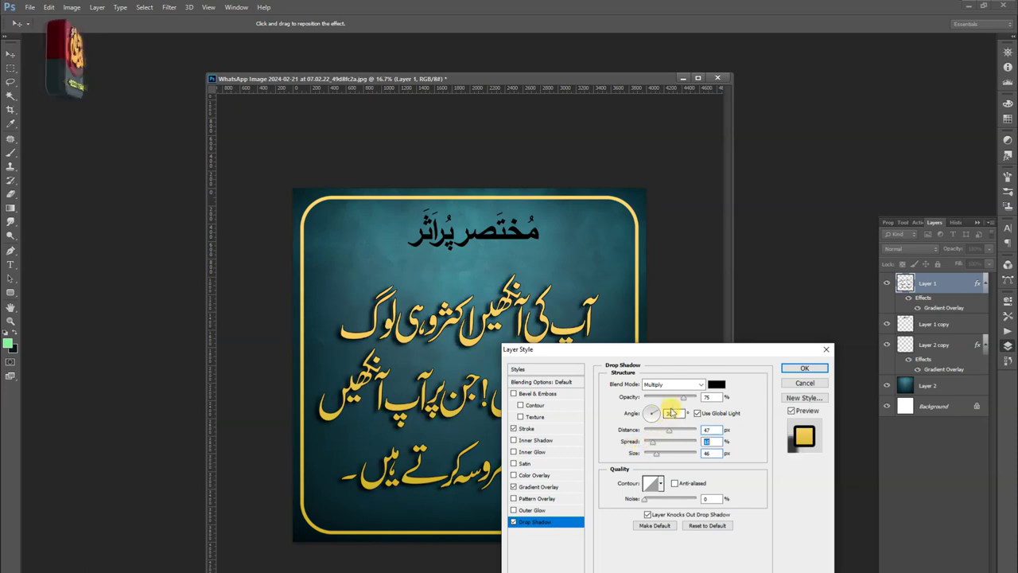
pyautogui.moveTo(679, 400); pyautogui.dragTo(672, 399)
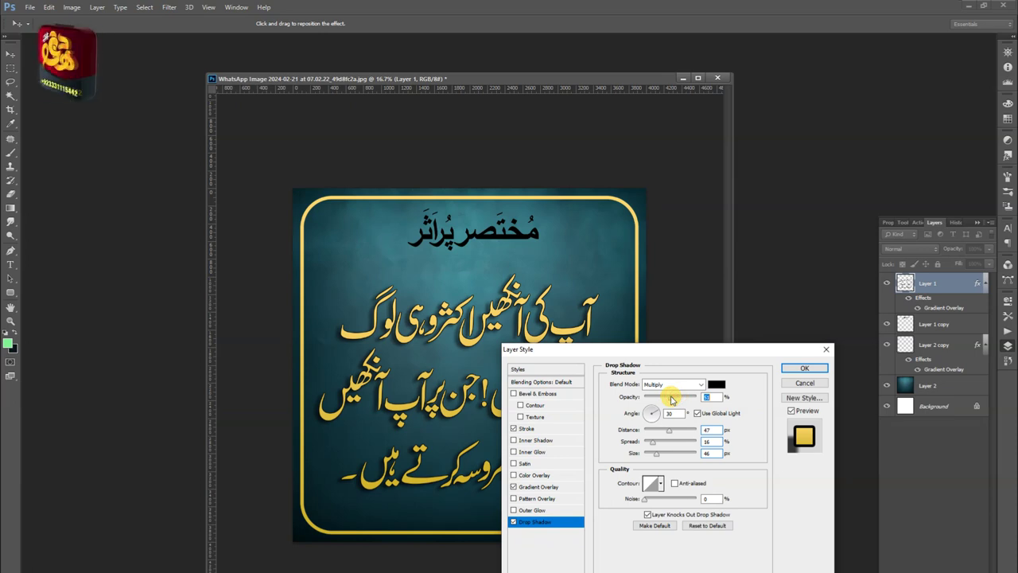
# Set the quote's black outline to 6 px at 40% opacity.
pyautogui.click(533, 429)
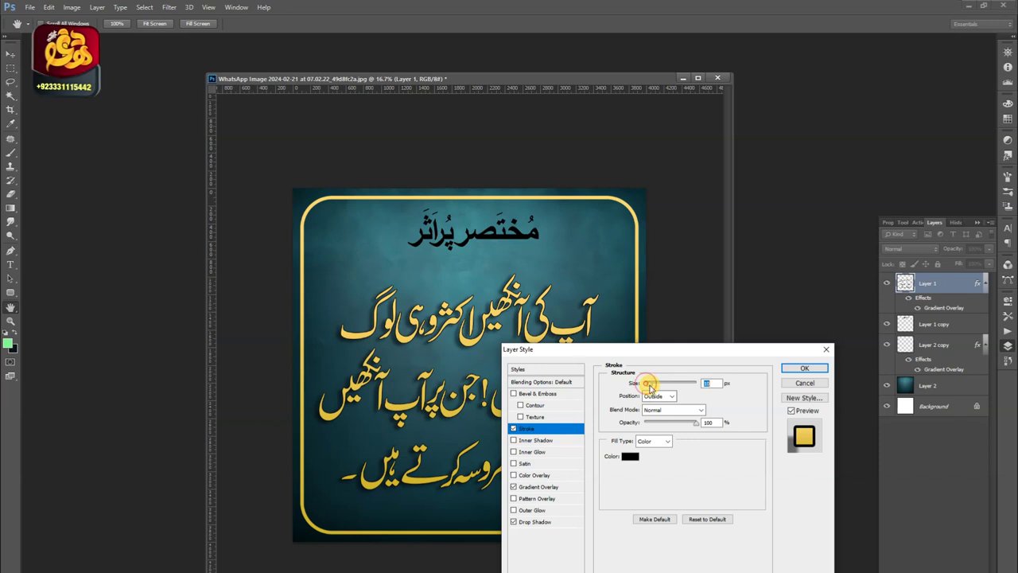
pyautogui.moveTo(649, 386); pyautogui.dragTo(651, 388)
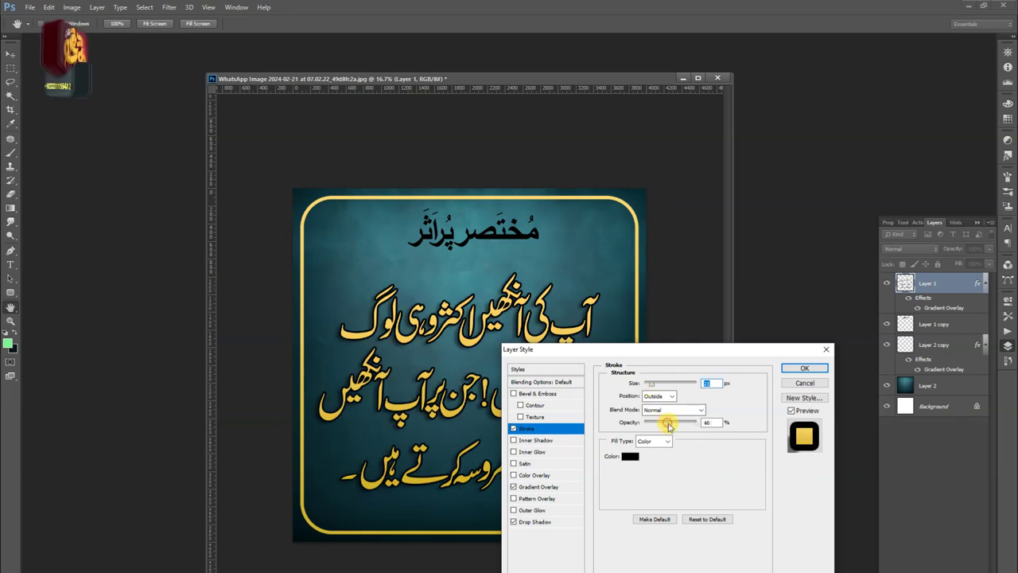
pyautogui.moveTo(667, 426); pyautogui.dragTo(669, 425)
pyautogui.moveTo(652, 388); pyautogui.dragTo(649, 384)
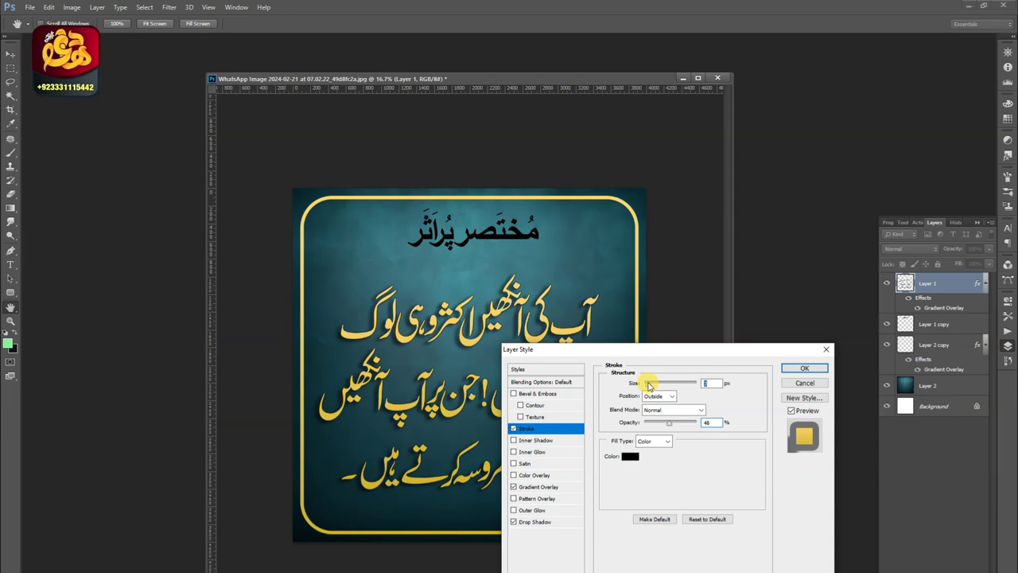
# Turn Layer 2's teal texture dark brown with Hue -180, Lightness -44 and reduced saturation.
pyautogui.press('Return')
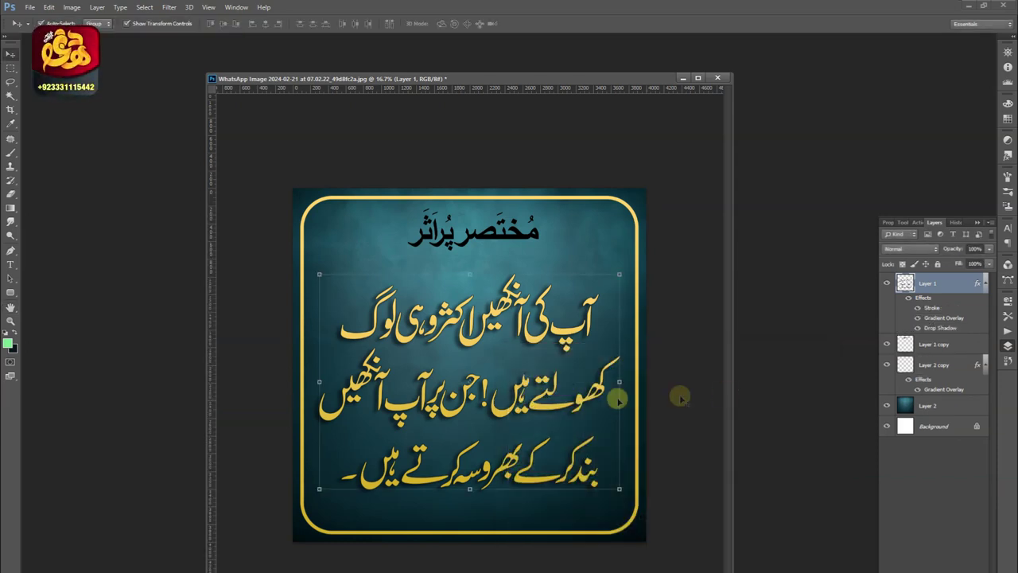
pyautogui.click(924, 404)
pyautogui.hotkey('ctrl', 'u')
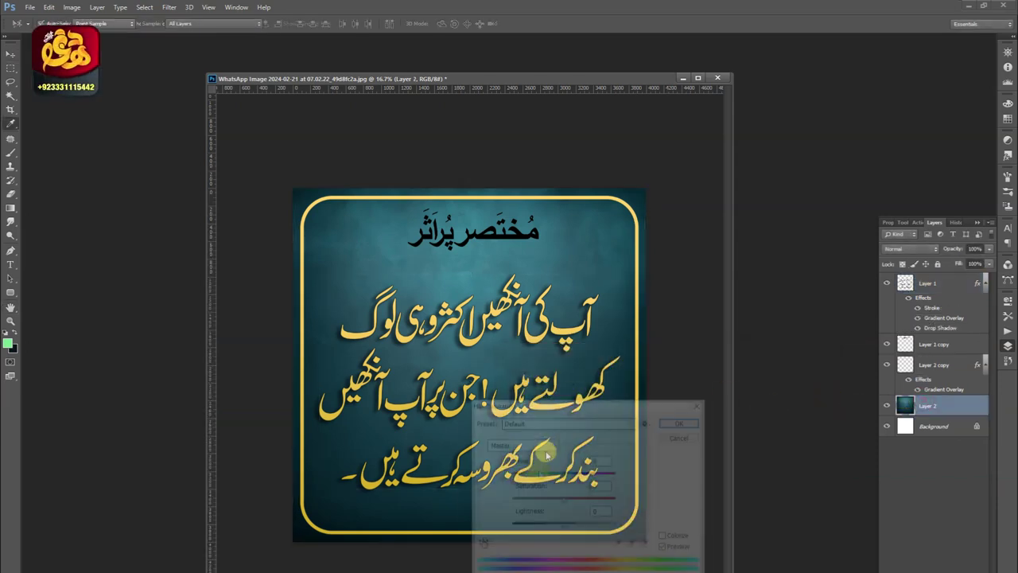
pyautogui.moveTo(563, 524); pyautogui.dragTo(540, 526)
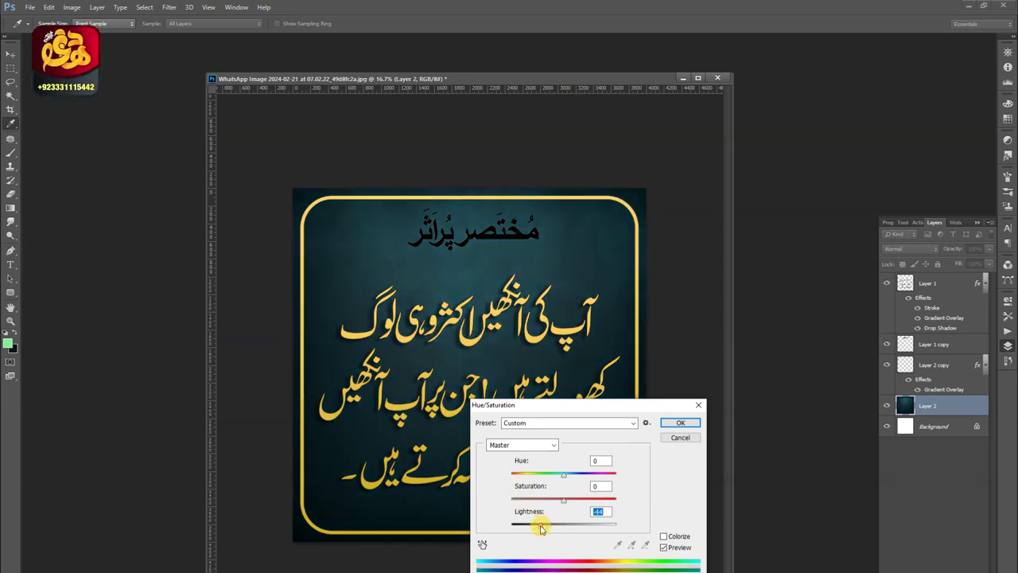
pyautogui.moveTo(551, 478)
pyautogui.mouseDown()
pyautogui.moveTo(600, 469)
pyautogui.moveTo(503, 474)
pyautogui.mouseUp()
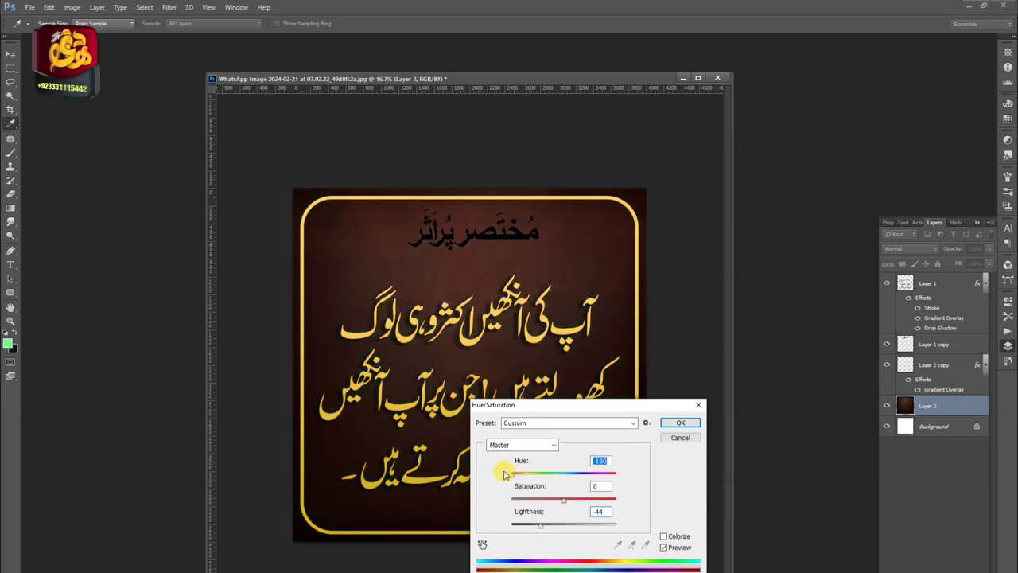
pyautogui.moveTo(561, 499)
pyautogui.mouseDown()
pyautogui.moveTo(515, 497)
pyautogui.moveTo(531, 527)
pyautogui.mouseUp()
pyautogui.press('Return')
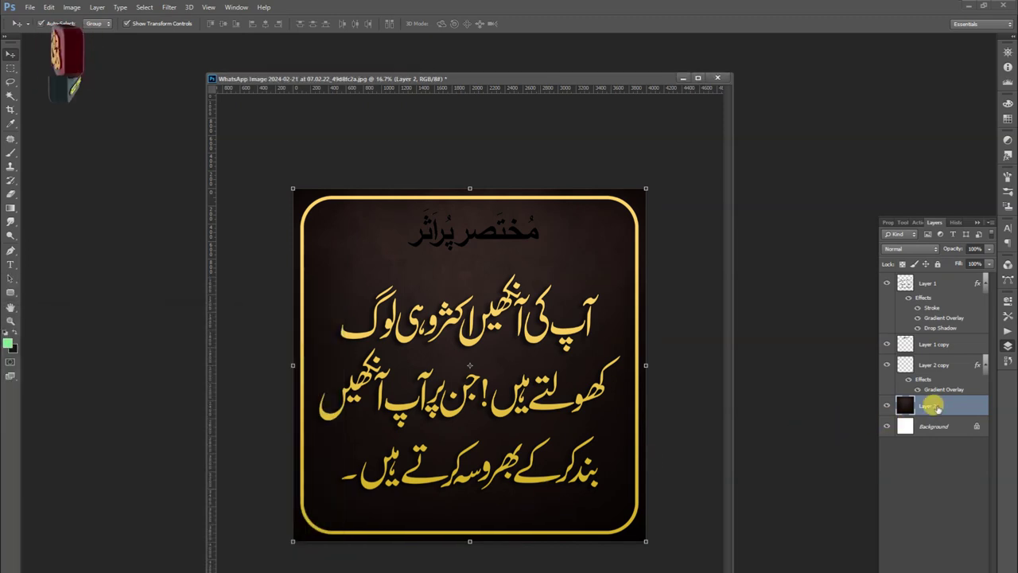
# Scale the dark background texture up beyond the canvas and shift it upward.
pyautogui.moveTo(938, 407); pyautogui.dragTo(920, 420)
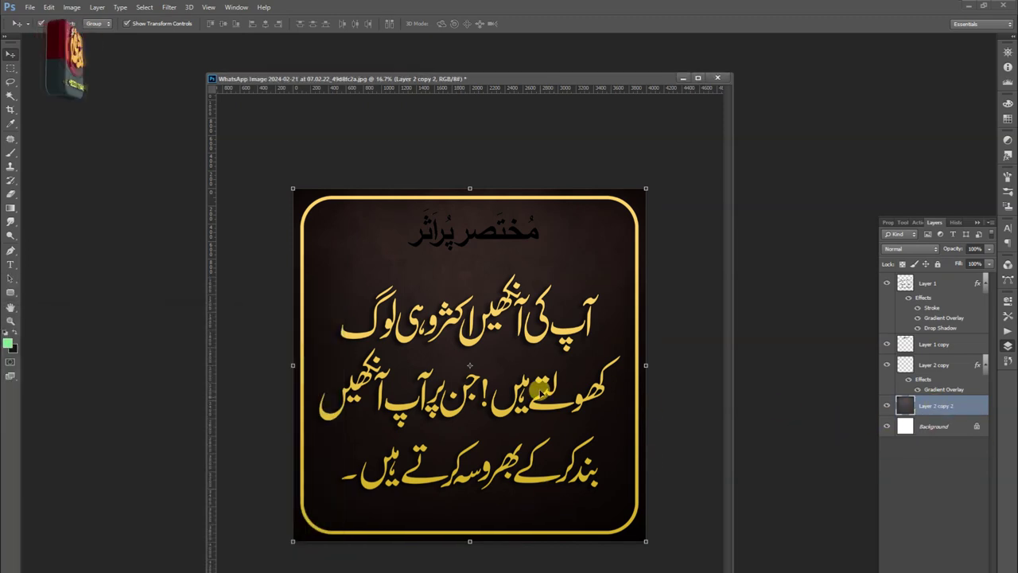
pyautogui.moveTo(643, 539); pyautogui.dragTo(714, 572)
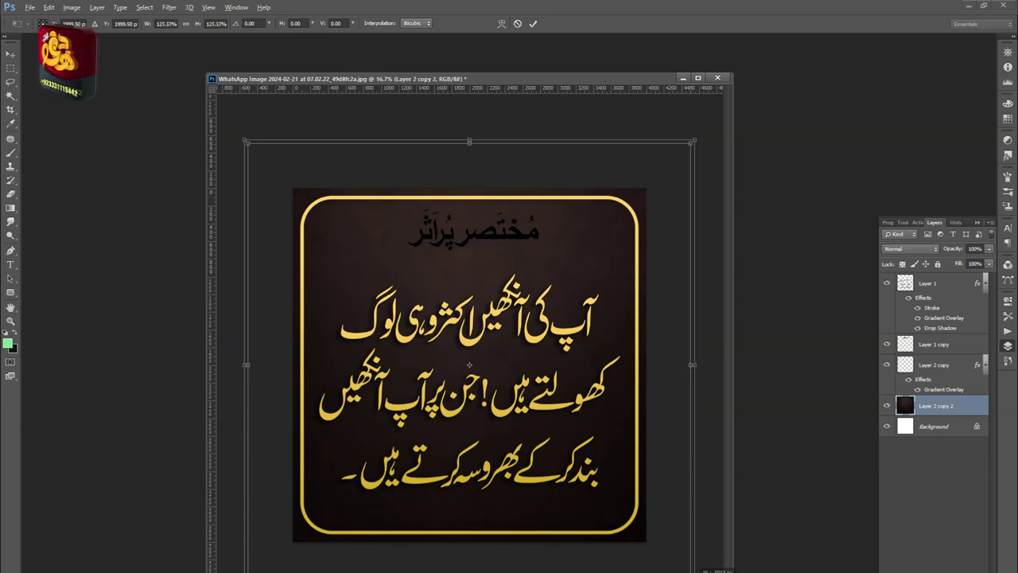
pyautogui.moveTo(508, 509); pyautogui.dragTo(507, 427)
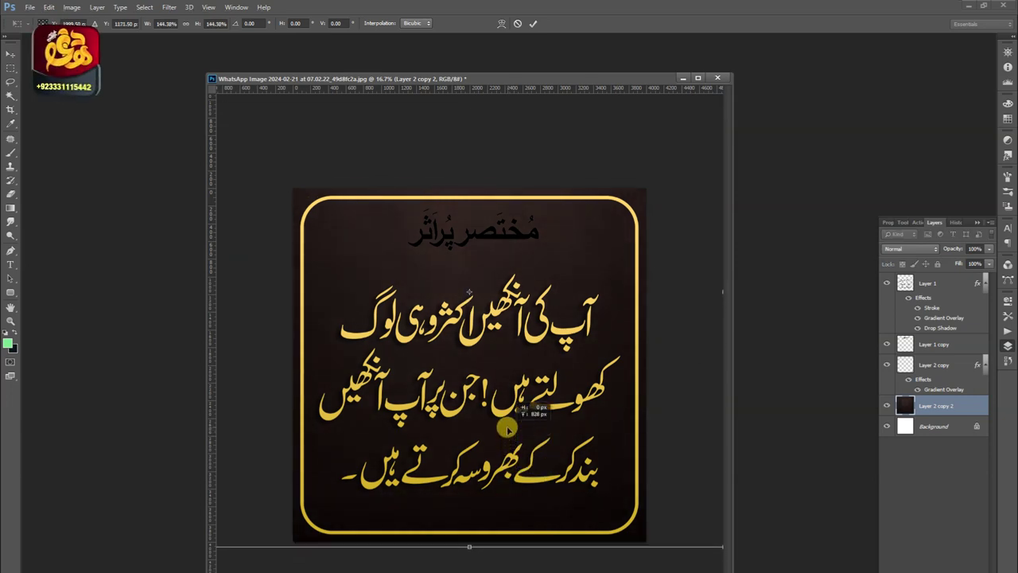
pyautogui.press('Return')
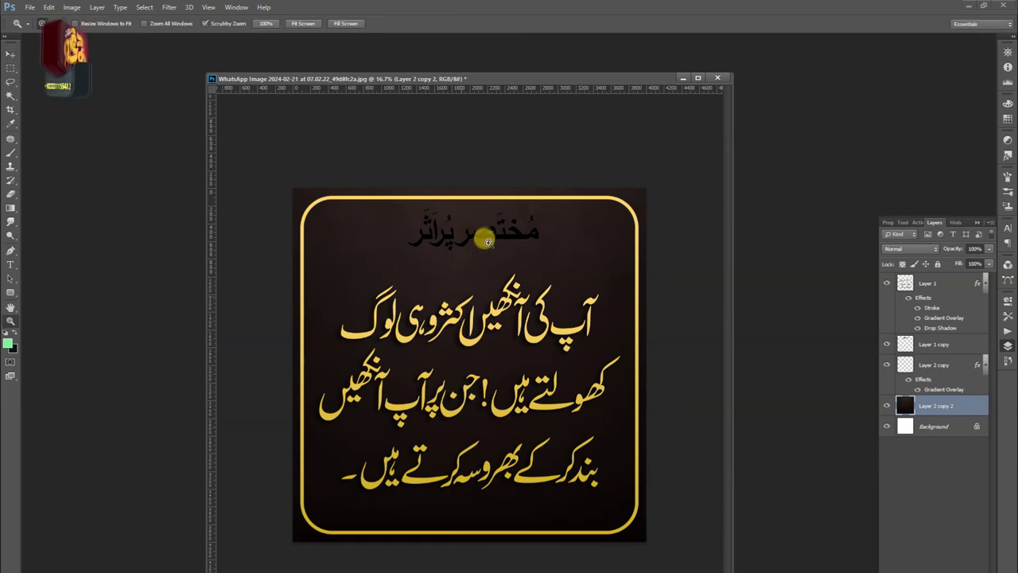
# Enlarge the مختصر پر اثر title on Layer 1 copy to about 122%.
pyautogui.click(489, 239)
pyautogui.hotkey('ctrl', 't')
pyautogui.moveTo(539, 248); pyautogui.dragTo(549, 261)
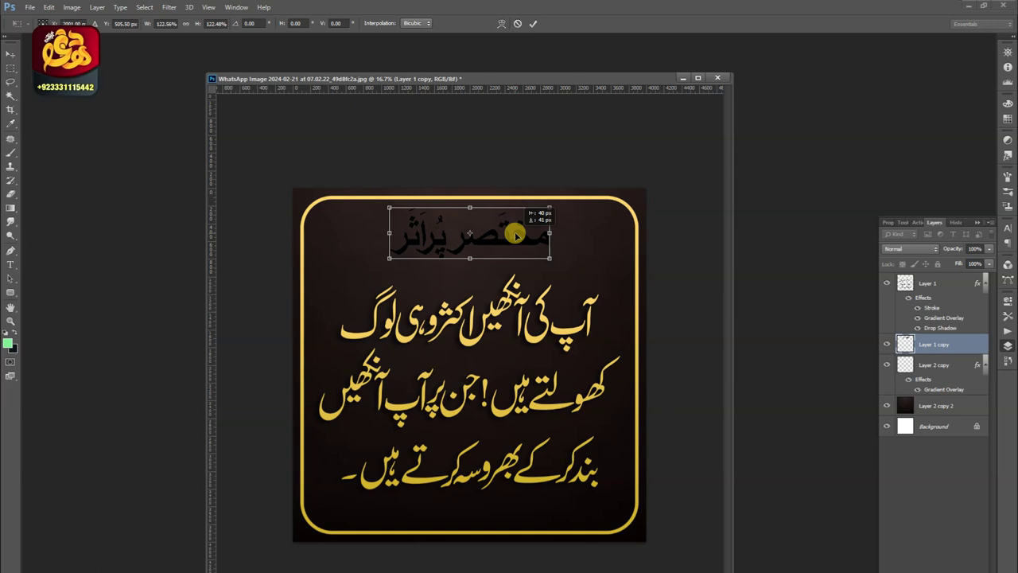
pyautogui.press('Return')
pyautogui.hotkey('ctrl', 'u')
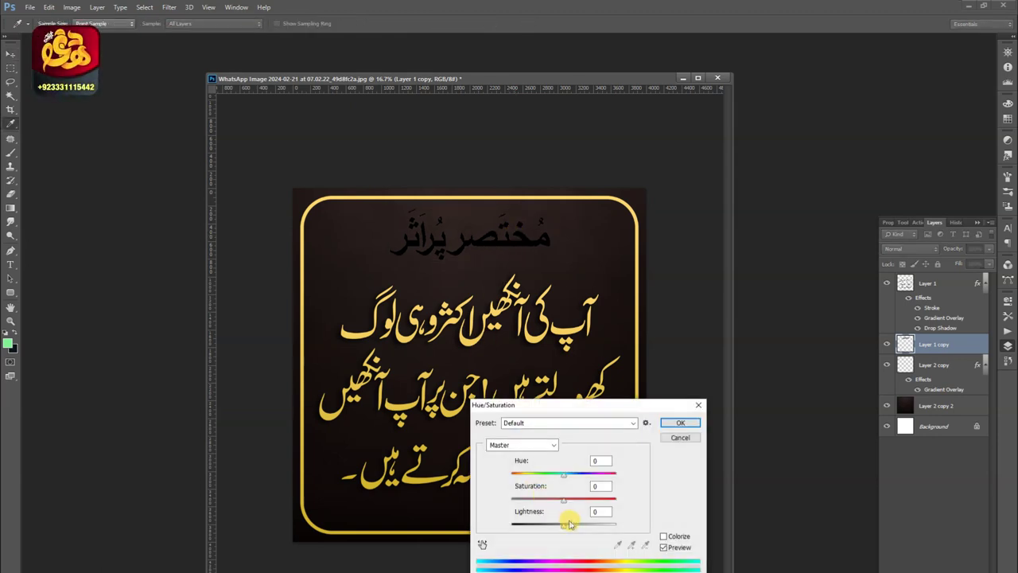
# Raise the title's lightness to make it white, and centre it horizontally on the canvas.
pyautogui.moveTo(565, 525); pyautogui.dragTo(692, 529)
pyautogui.press('Return')
pyautogui.press('v')
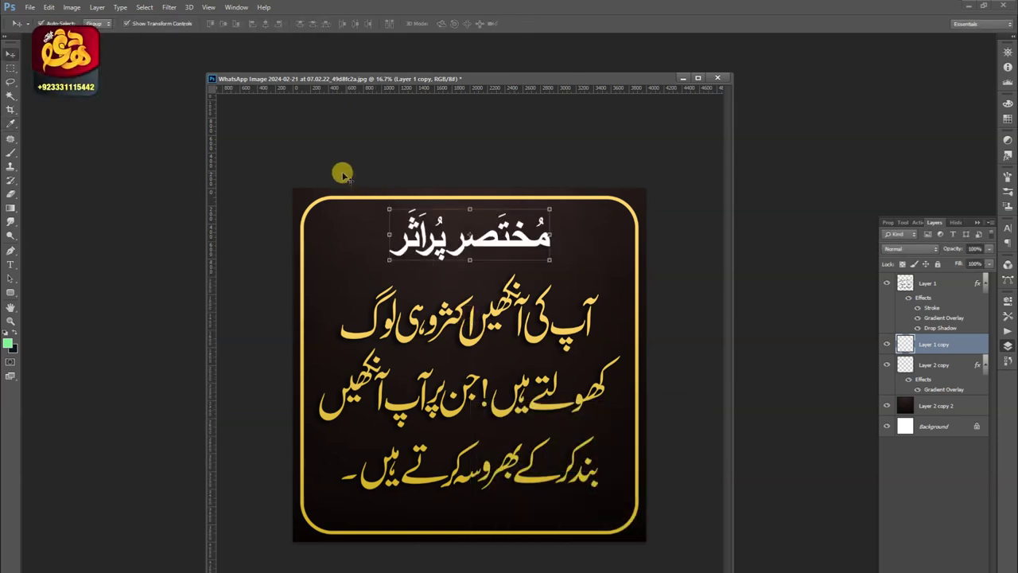
pyautogui.hotkey('ctrl', 'a')
pyautogui.click(264, 24)
pyautogui.click(11, 70)
# Copy Layer 1's gold stroke, gradient and shadow effects onto Layer 1 copy and Layer 2 copy.
pyautogui.click(238, 114)
pyautogui.press('v')
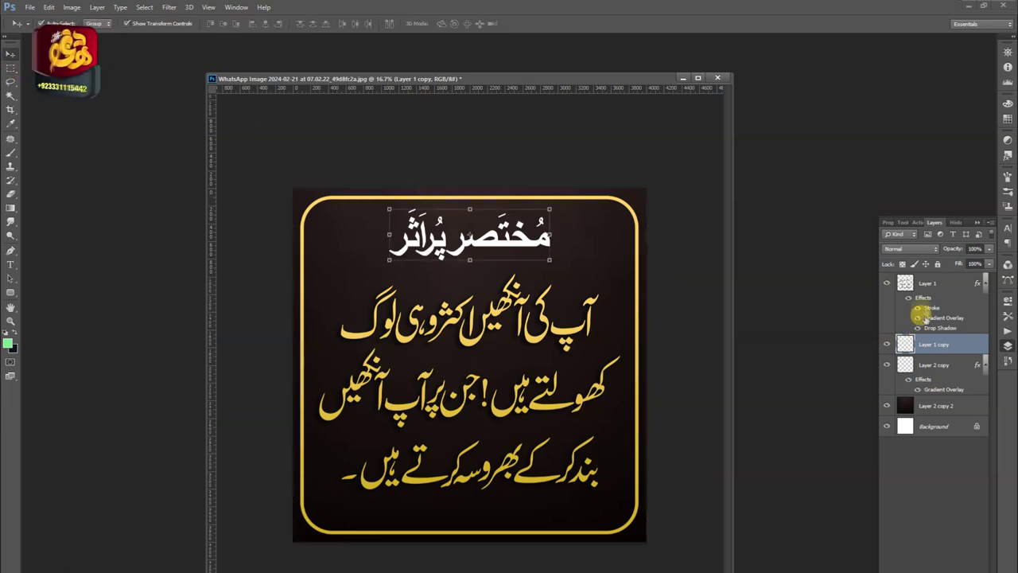
pyautogui.moveTo(923, 312); pyautogui.dragTo(935, 417)
pyautogui.press('z')
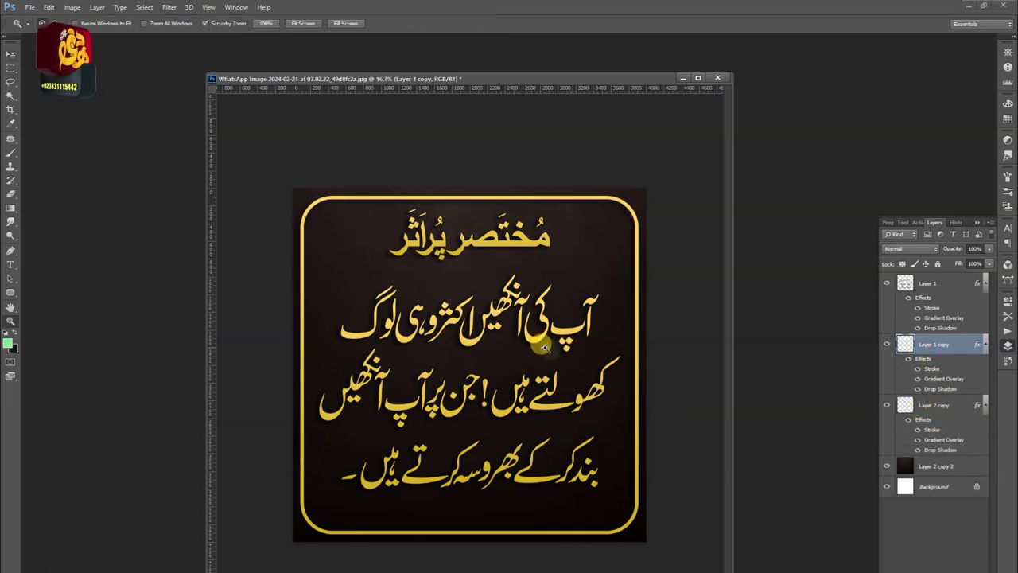
pyautogui.press('v')
# Desaturate the Layer 2 copy 2 backdrop to -67 saturation.
pyautogui.click(936, 466)
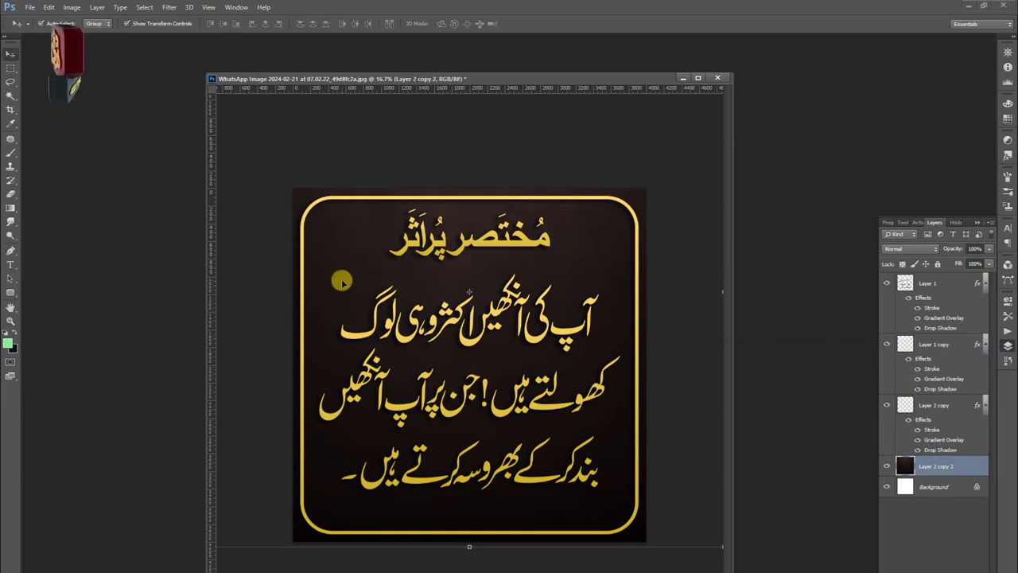
pyautogui.hotkey('ctrl', 'u')
pyautogui.moveTo(563, 498); pyautogui.dragTo(522, 502)
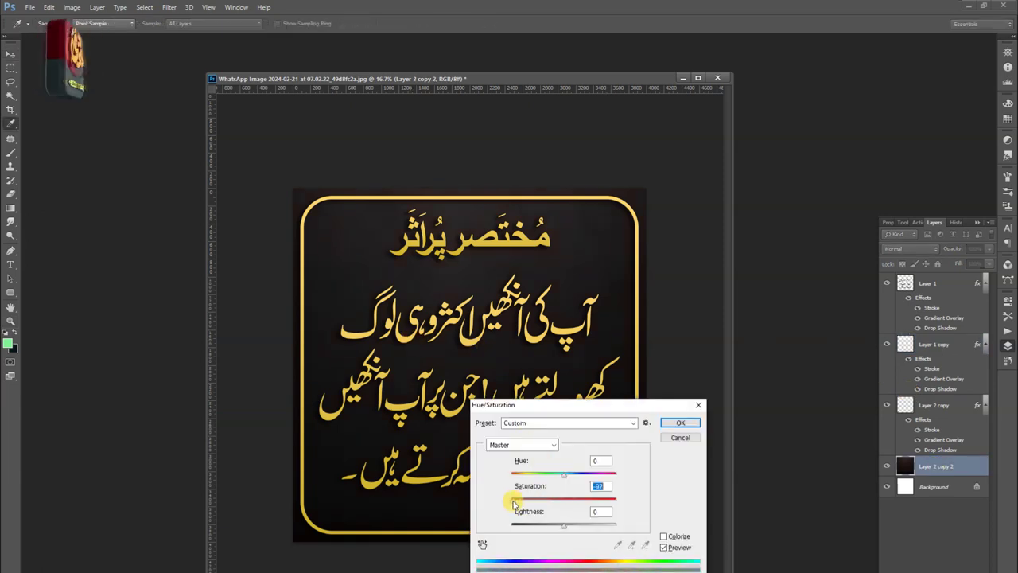
pyautogui.press('Return')
pyautogui.press('z')
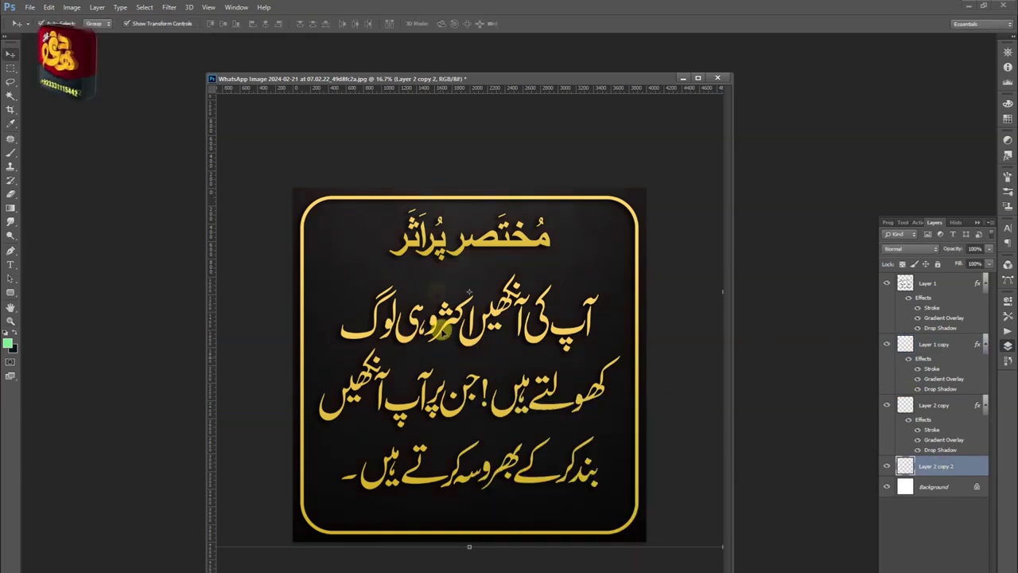
pyautogui.keyDown('alt'); pyautogui.click(438, 298); pyautogui.keyUp('alt')
pyautogui.click(437, 299)
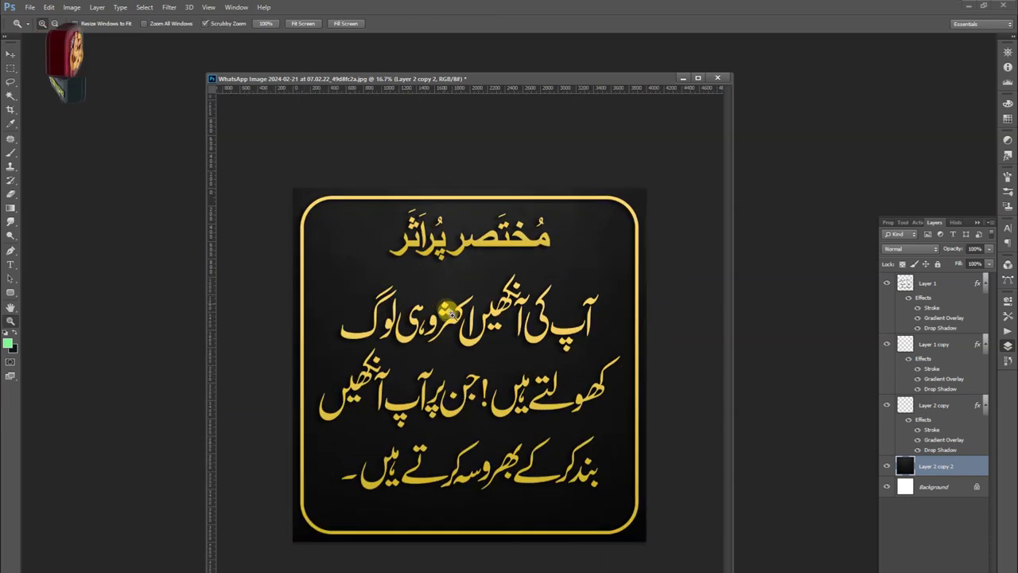
# Give the مختصر پر اثر title on Layer 1 copy a white Color Overlay.
pyautogui.press('f')
pyautogui.press('v')
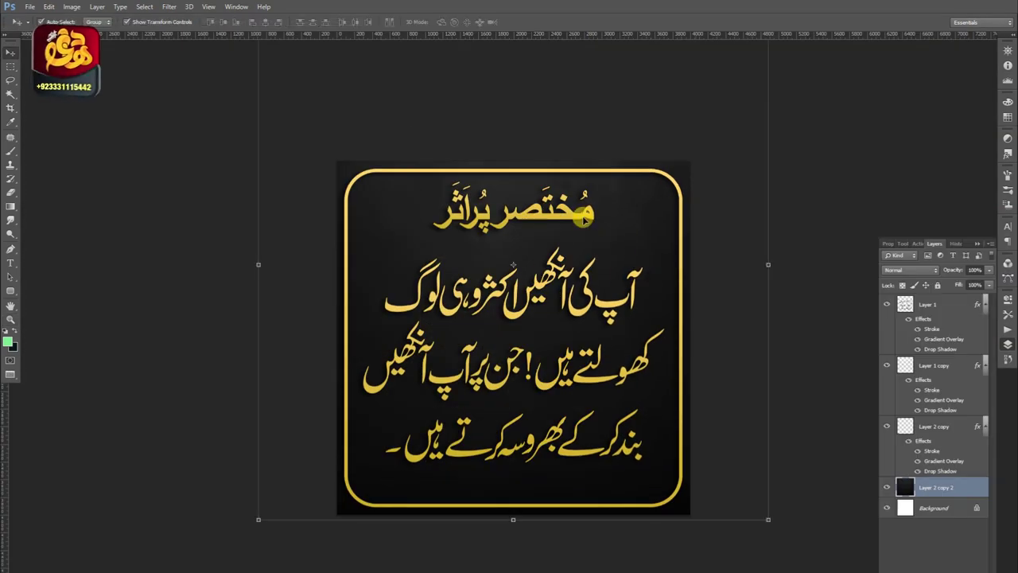
pyautogui.click(584, 219)
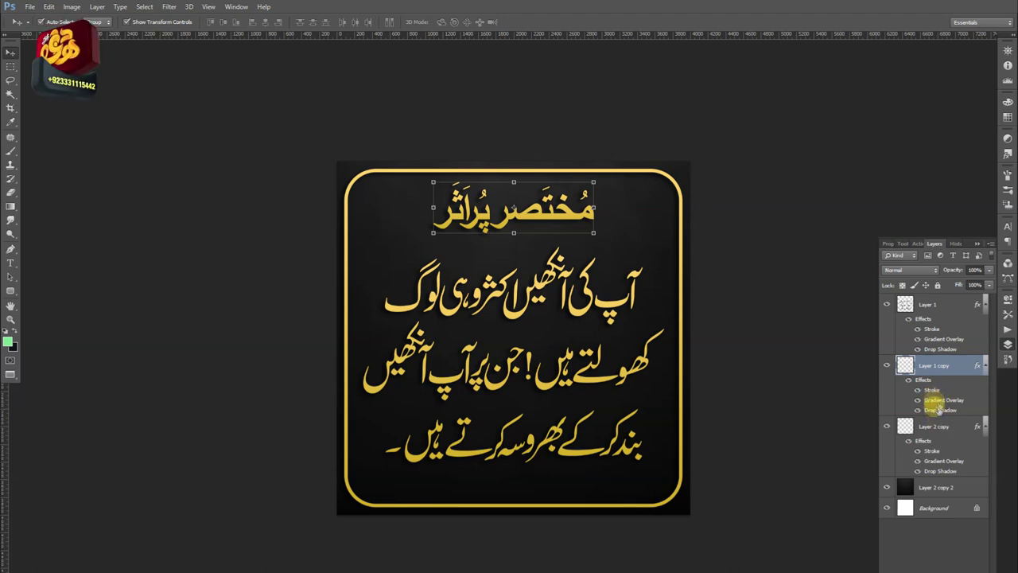
pyautogui.doubleClick(939, 410)
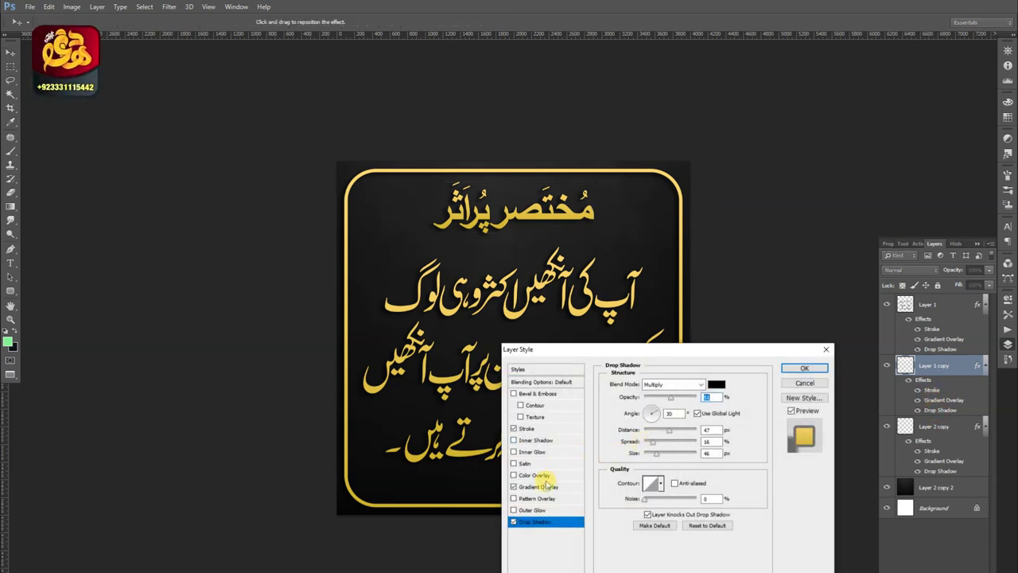
pyautogui.click(545, 486)
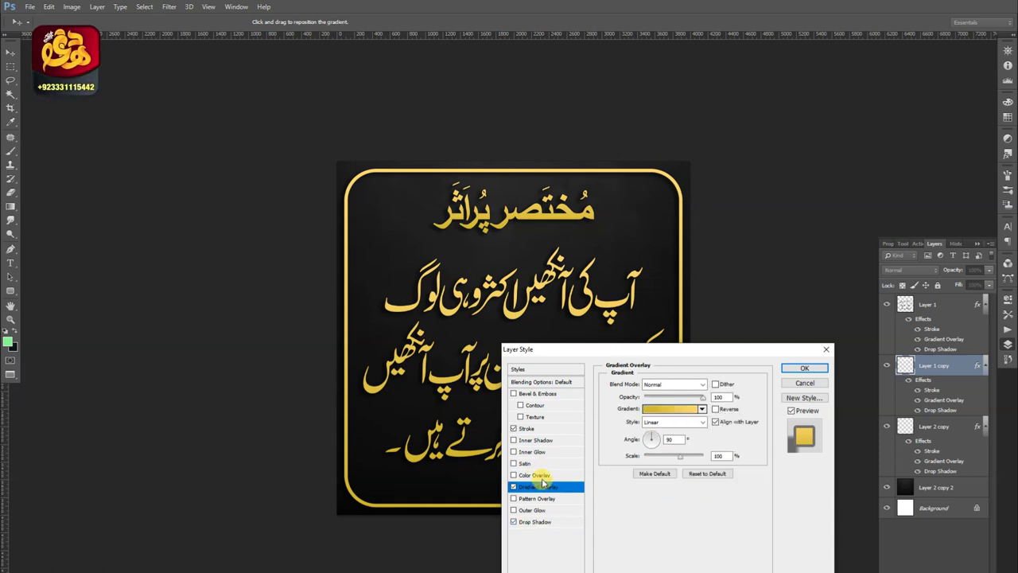
pyautogui.click(542, 476)
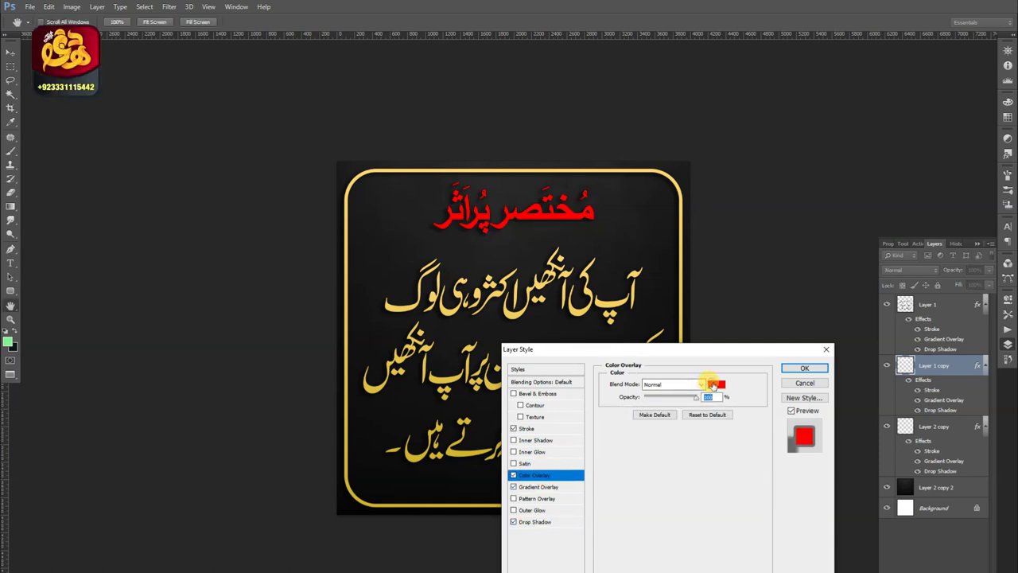
pyautogui.click(713, 385)
pyautogui.moveTo(278, 495); pyautogui.dragTo(201, 433)
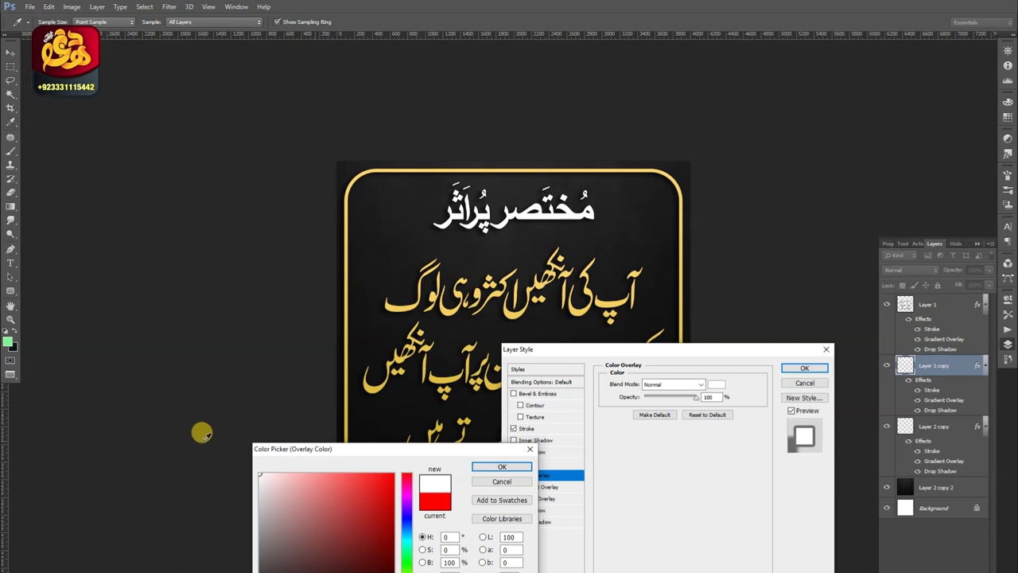
pyautogui.press('Return')
pyautogui.press('Return')
pyautogui.press('z')
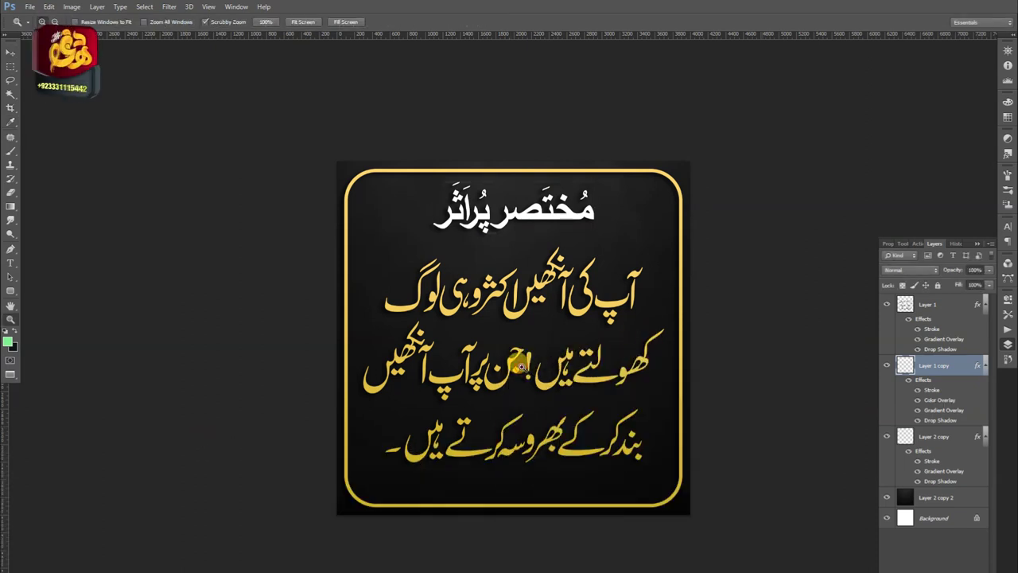
pyautogui.click(520, 366)
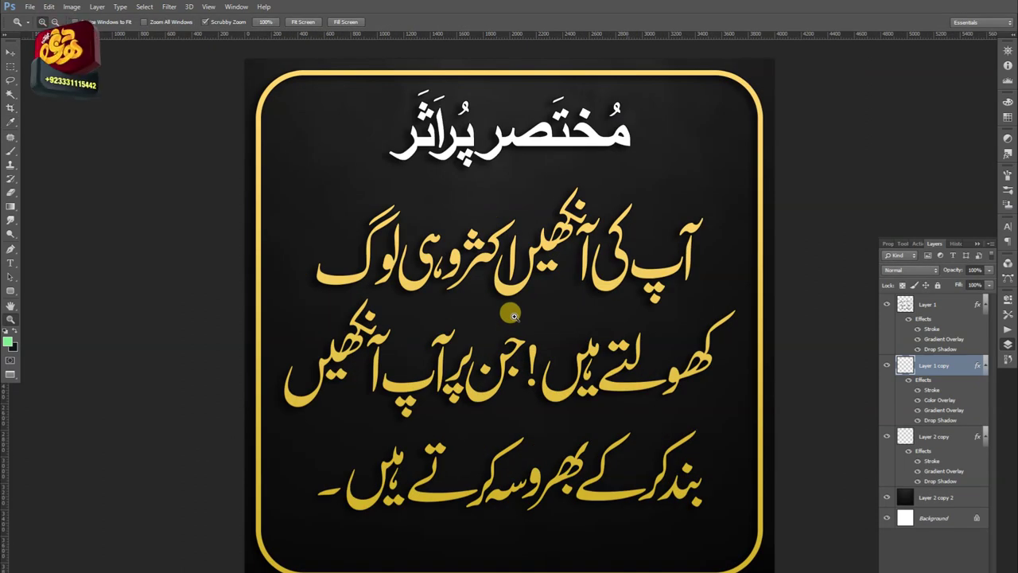
# Stretch the Layer 2 copy 2 backdrop and merge it down into the Background layer.
pyautogui.keyDown('ctrl'); pyautogui.click(529, 338); pyautogui.keyUp('ctrl')
pyautogui.keyDown('alt'); pyautogui.click(519, 321); pyautogui.keyUp('alt')
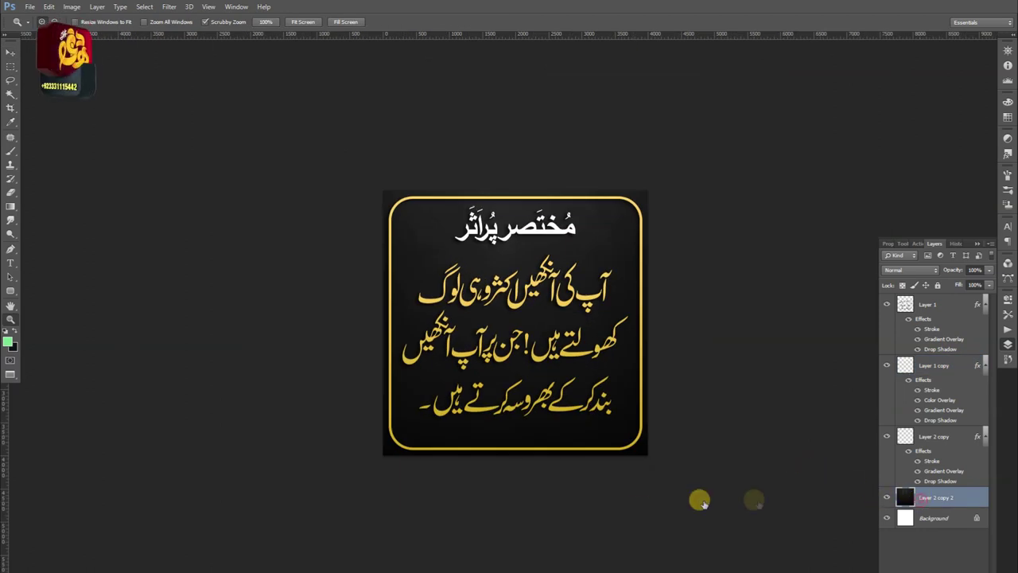
pyautogui.press('v')
pyautogui.moveTo(598, 460); pyautogui.dragTo(601, 538)
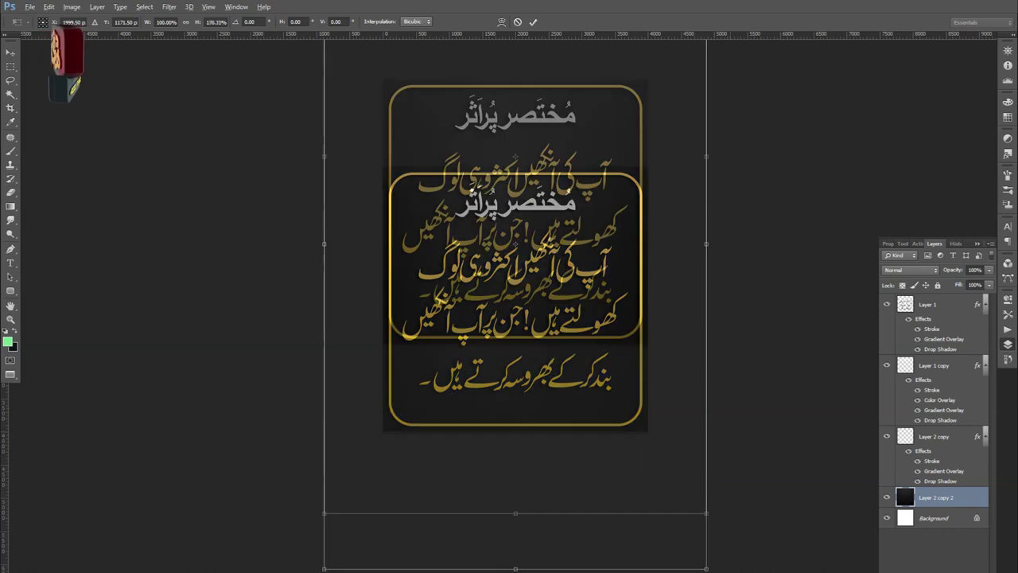
pyautogui.moveTo(576, 489); pyautogui.dragTo(540, 254)
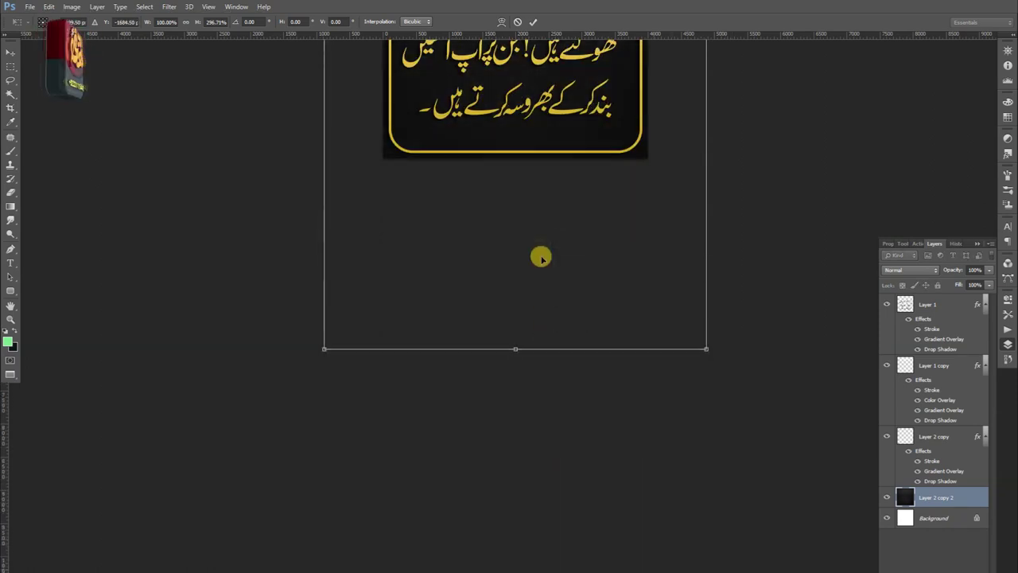
pyautogui.scroll(3, 528, 373)
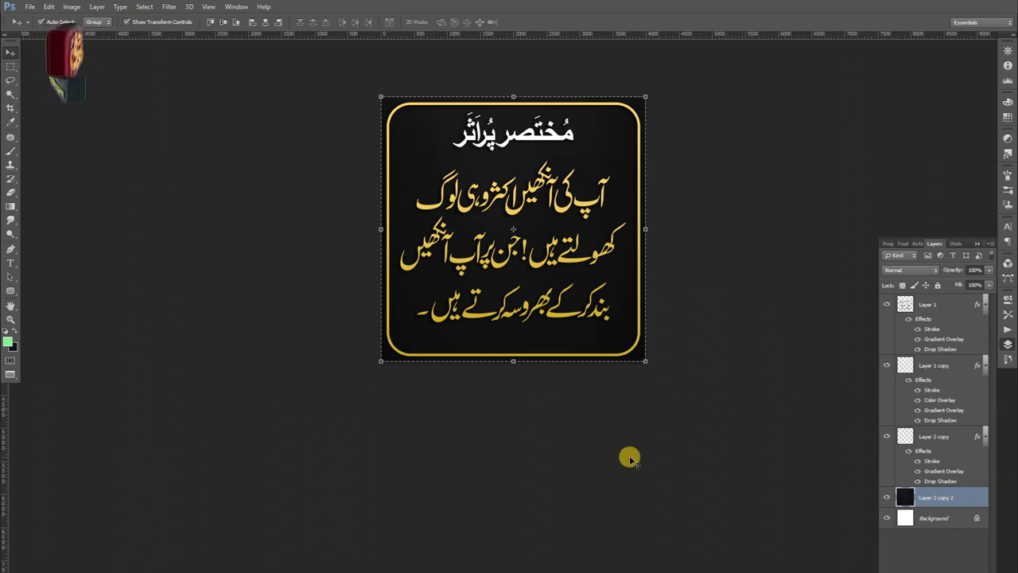
pyautogui.hotkey('ctrl', 'z')
pyautogui.click(923, 518)
pyautogui.press('Delete')
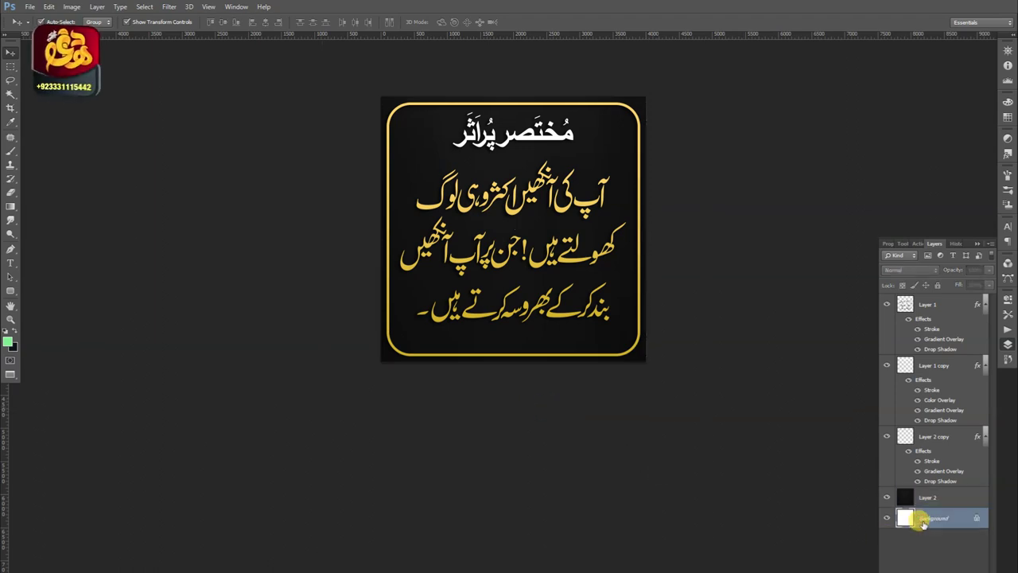
pyautogui.click(528, 233)
pyautogui.keyDown('alt'); pyautogui.click(513, 318); pyautogui.keyUp('alt')
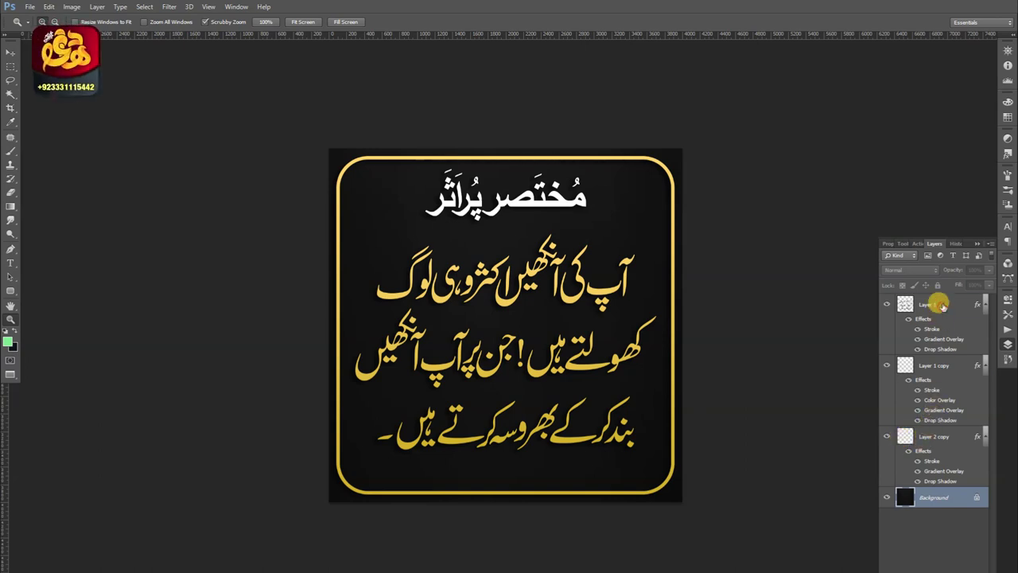
# Group all poster layers, unlock Background as Layer 0, and name the group Dark Theme.
pyautogui.keyDown('shift'); pyautogui.click(941, 305); pyautogui.keyUp('shift')
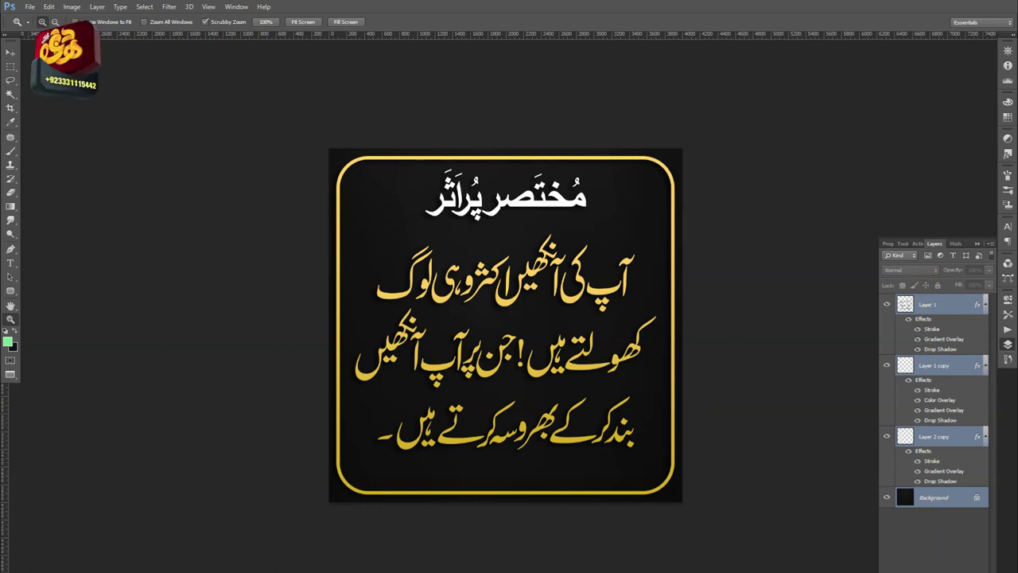
pyautogui.hotkey('ctrl', 'g')
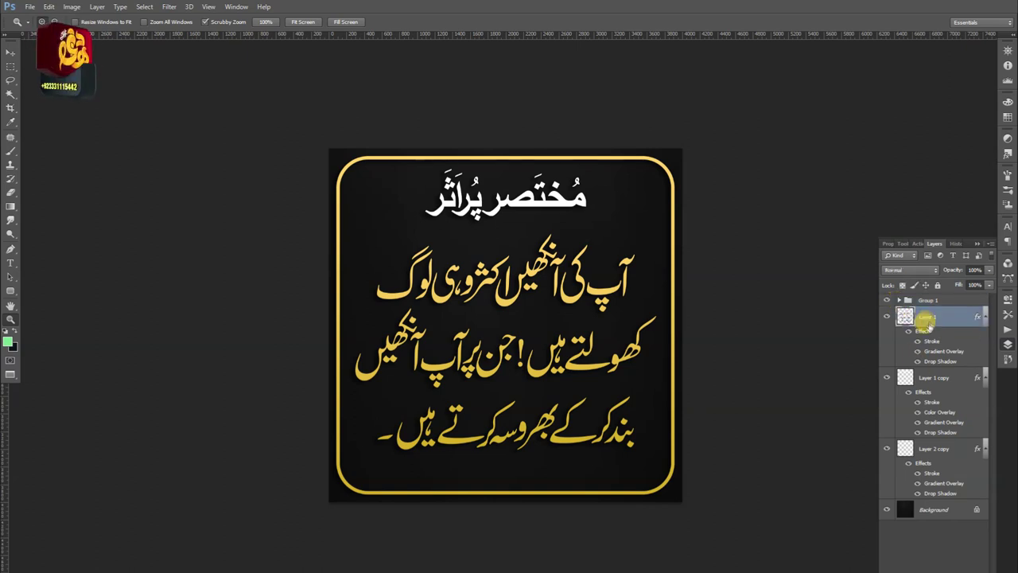
pyautogui.click(958, 509)
pyautogui.doubleClick(959, 508)
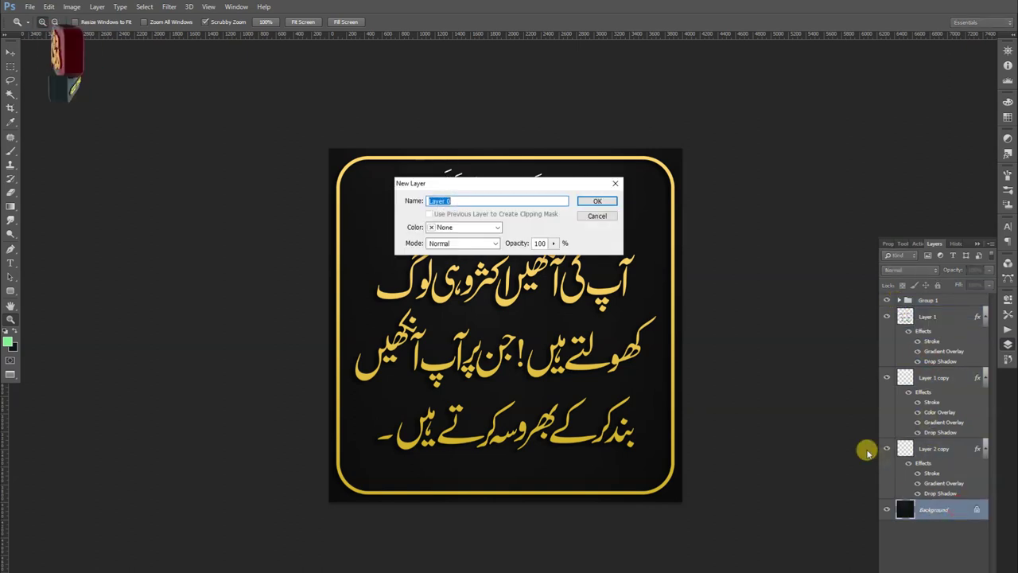
pyautogui.press('Return')
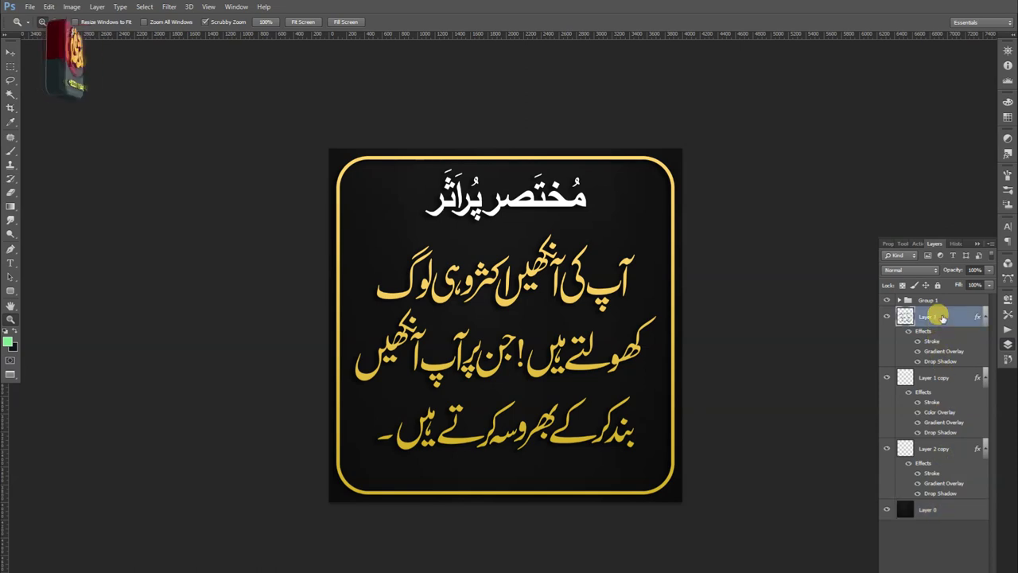
pyautogui.moveTo(942, 322)
pyautogui.mouseDown()
pyautogui.moveTo(931, 300)
pyautogui.moveTo(906, 301)
pyautogui.mouseUp()
pyautogui.write('Dark Theme')
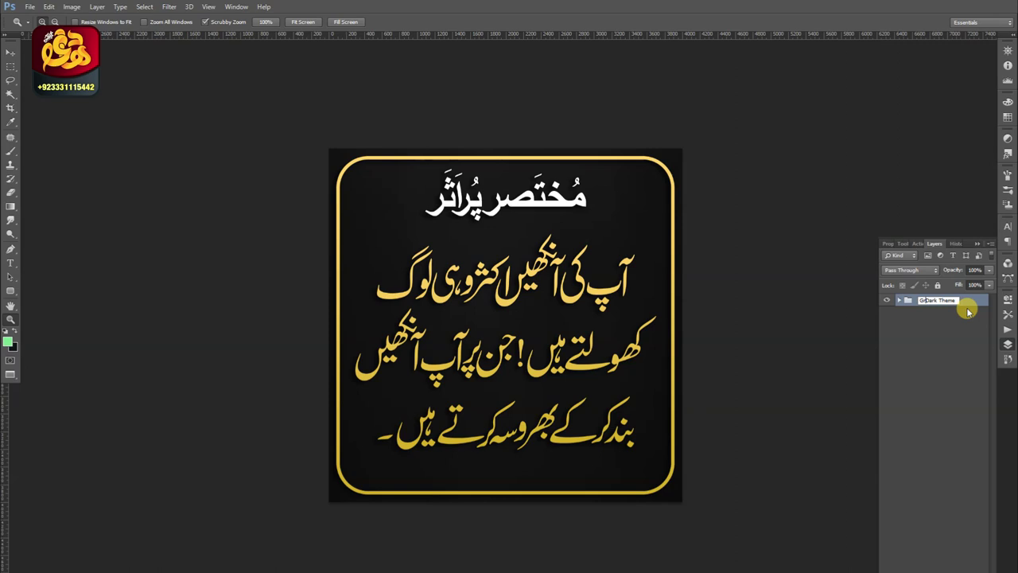
pyautogui.press('Return')
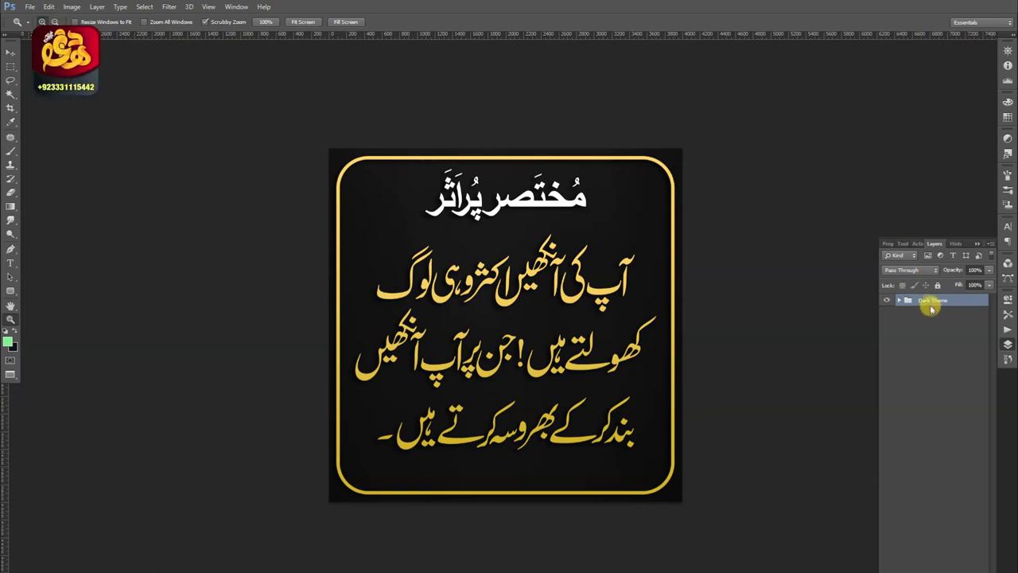
# Duplicate the Dark Theme group and rename the copy Light.
pyautogui.hotkey('ctrl', 'j')
pyautogui.doubleClick(929, 301)
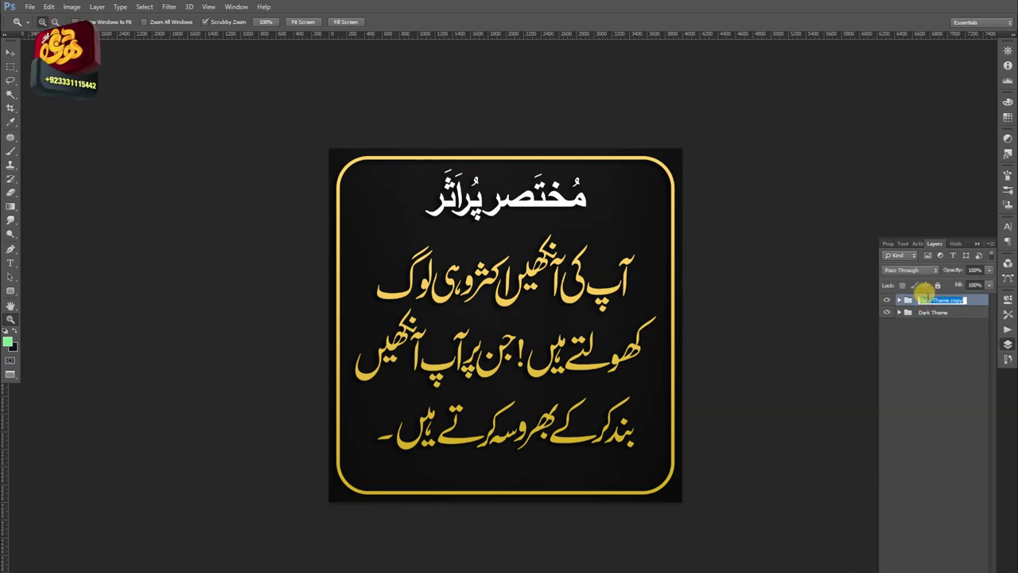
pyautogui.click(407, 513)
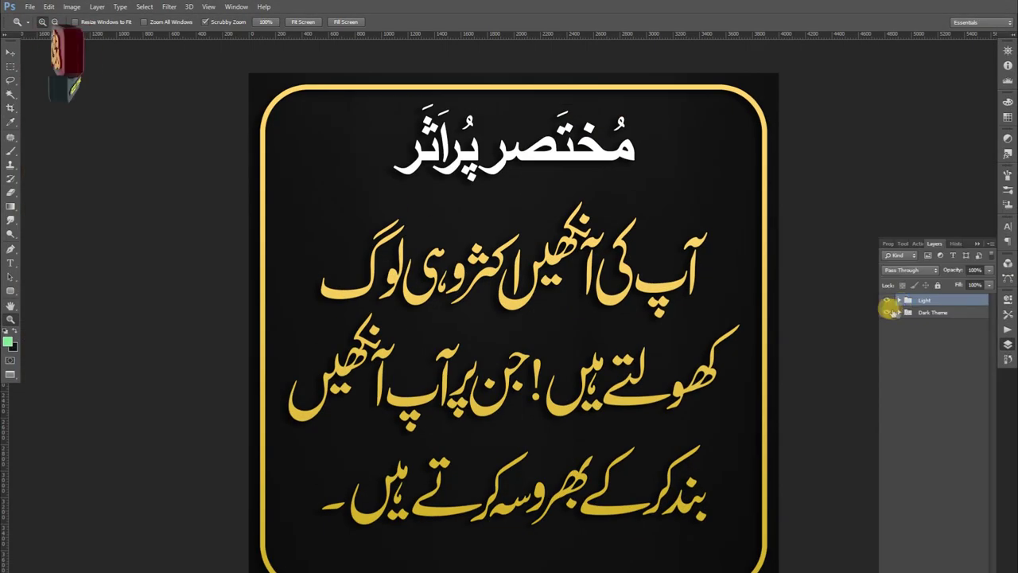
pyautogui.click(899, 301)
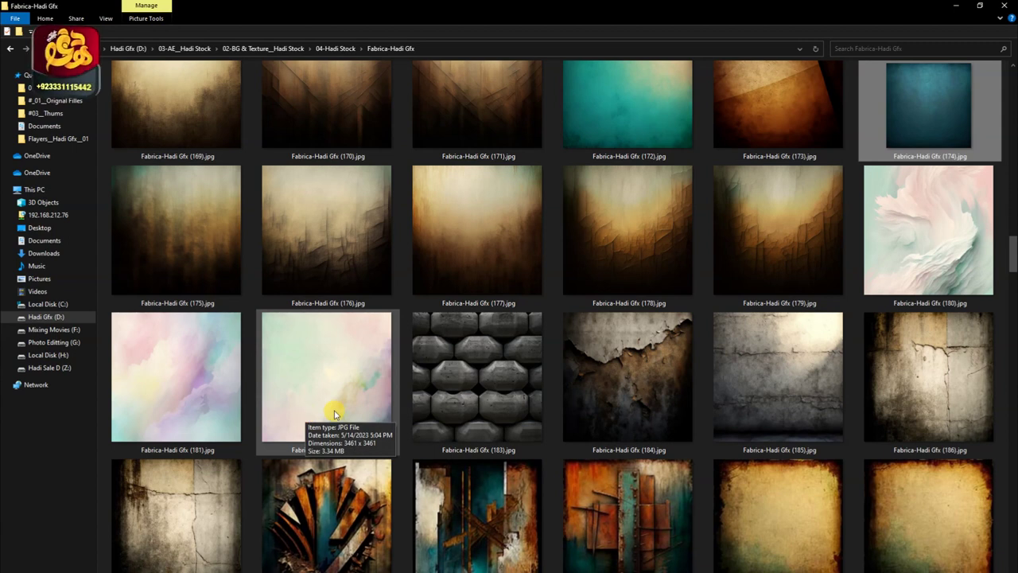
# Find Fabrica-Hadi Gfx (281).jpg in the texture folder and drag it toward Photoshop.
pyautogui.scroll(-3, 334, 414)
pyautogui.scroll(-5, 334, 412)
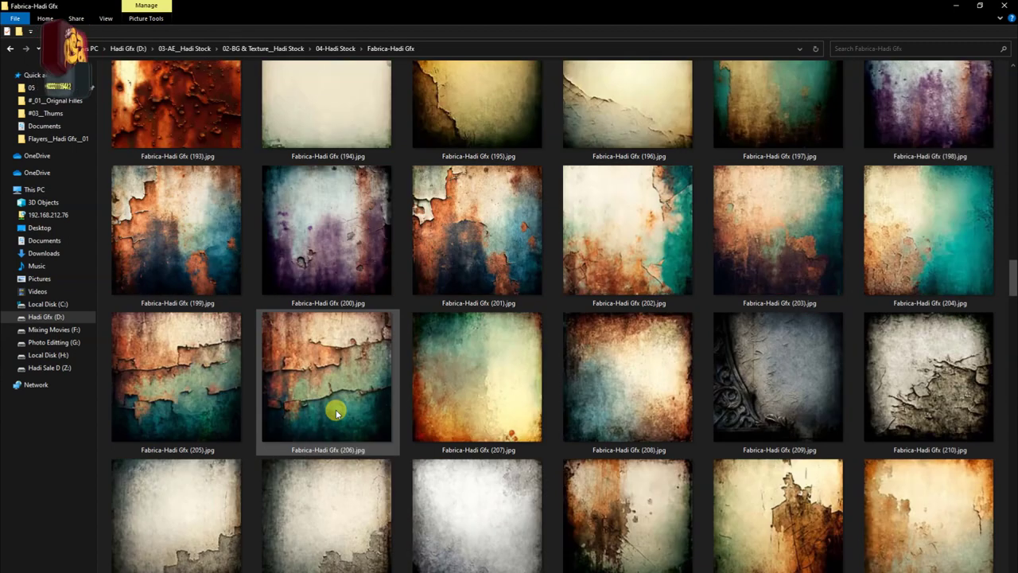
pyautogui.scroll(4, 335, 410)
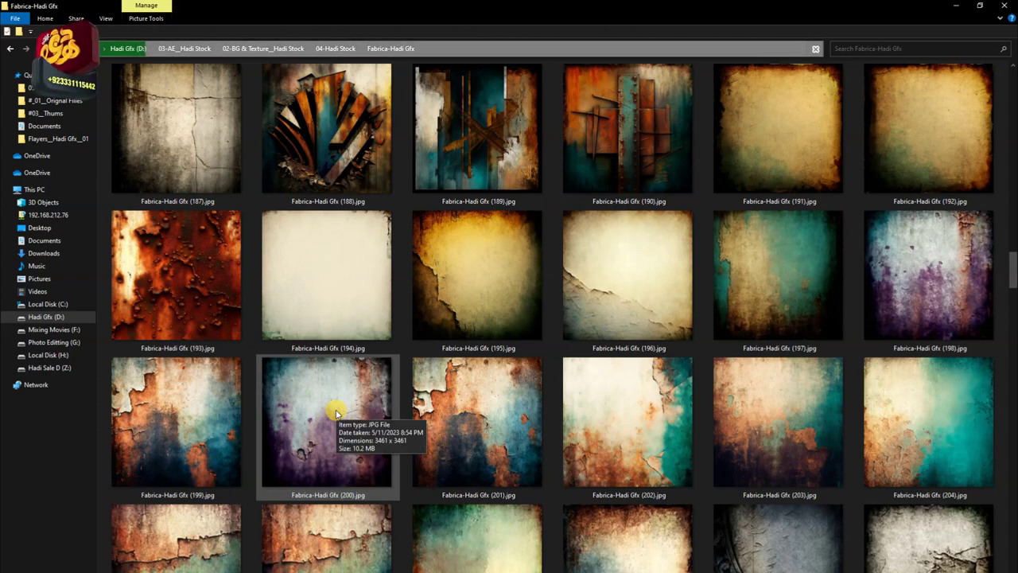
pyautogui.scroll(-2, 336, 410)
pyautogui.scroll(-3, 336, 410)
pyautogui.scroll(-3, 335, 410)
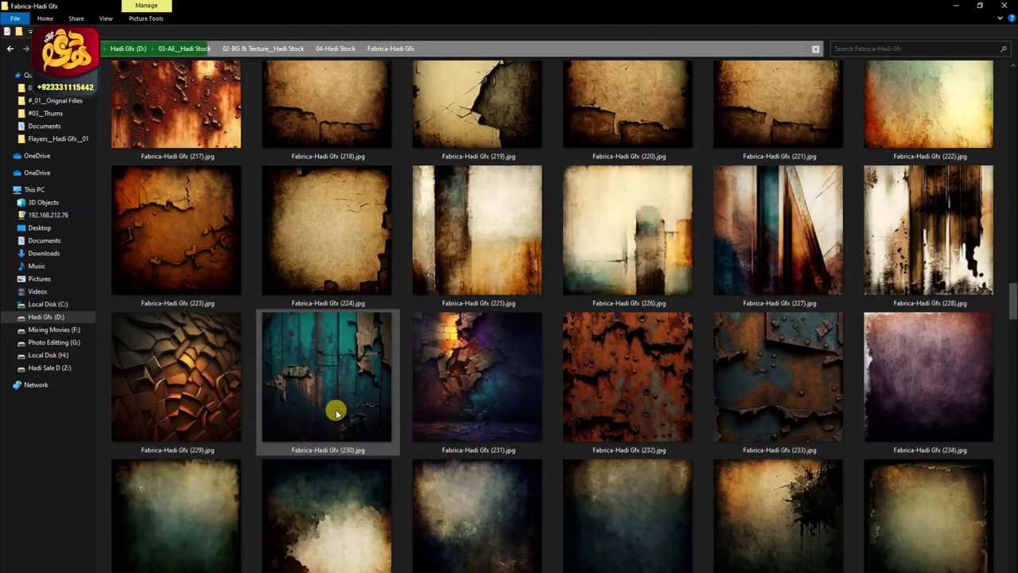
pyautogui.scroll(-3, 336, 411)
pyautogui.scroll(-3, 335, 411)
pyautogui.scroll(-6, 336, 408)
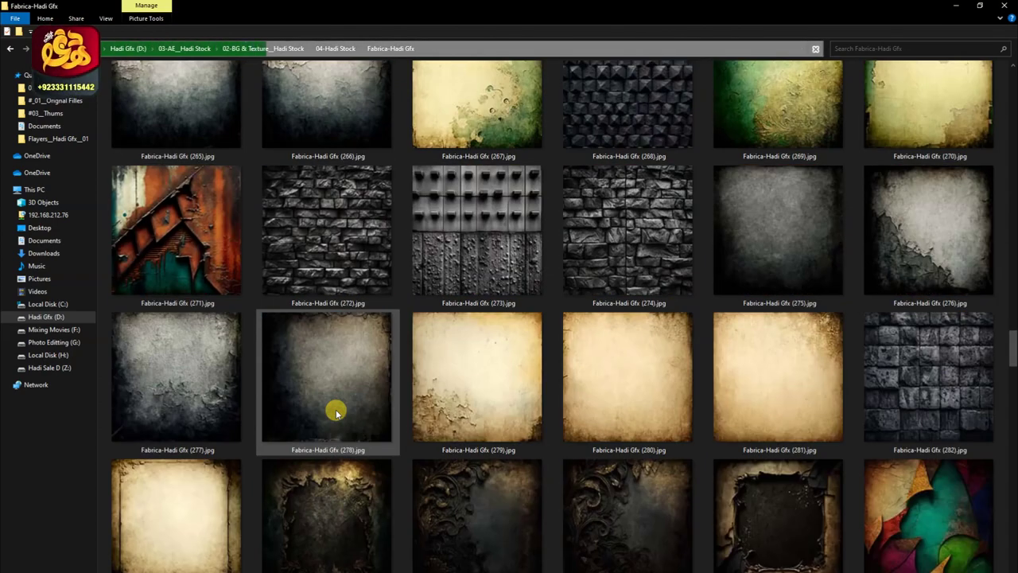
pyautogui.scroll(-3, 336, 409)
pyautogui.scroll(2, 563, 356)
pyautogui.moveTo(756, 273); pyautogui.dragTo(733, 301)
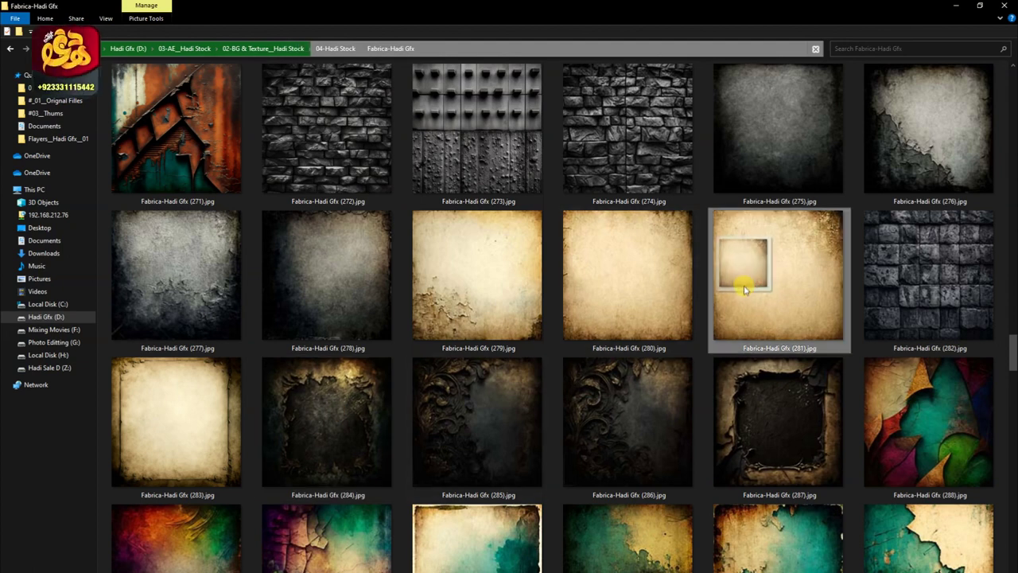
pyautogui.hotkey('alt', 'Tab')
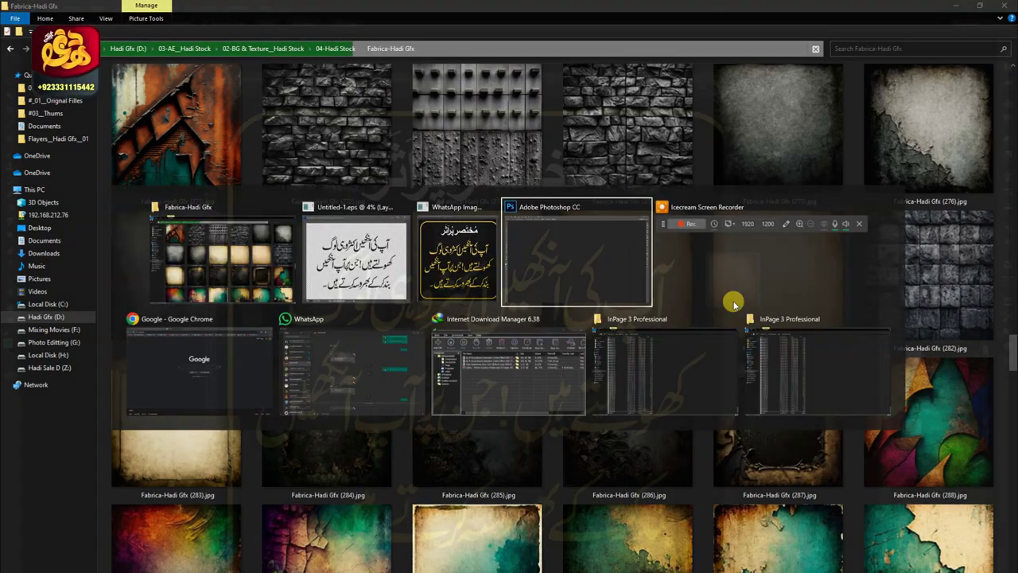
# Paste the parchment texture into the poster as a new layer above Layer 0.
pyautogui.moveTo(733, 302); pyautogui.dragTo(389, 370)
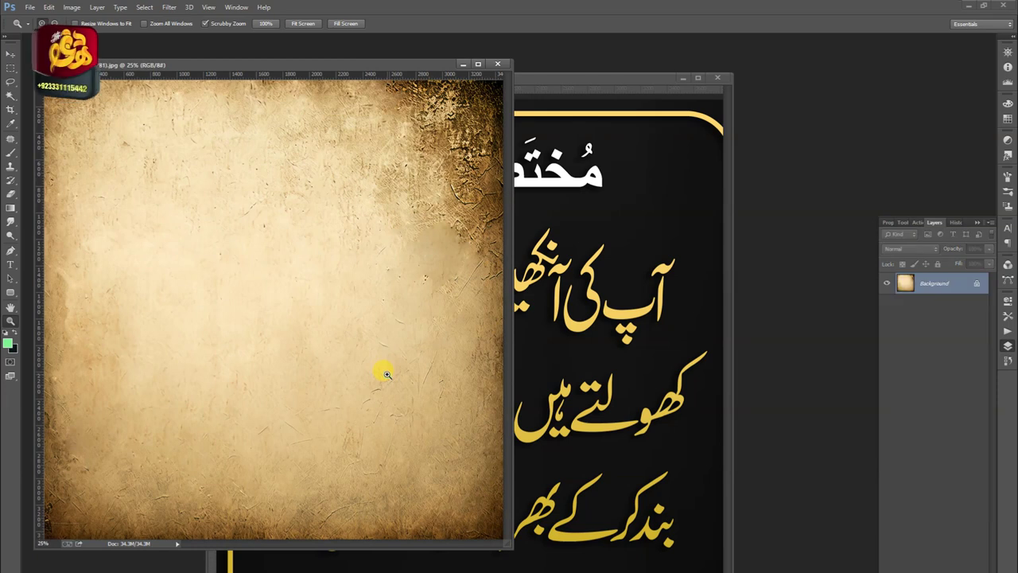
pyautogui.hotkey('ctrl', 'w')
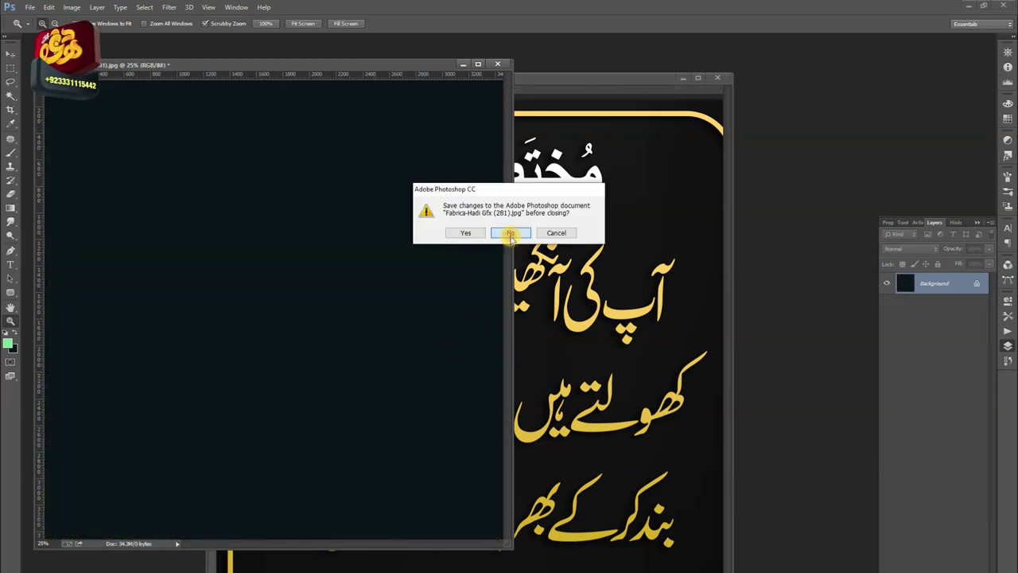
pyautogui.click(510, 232)
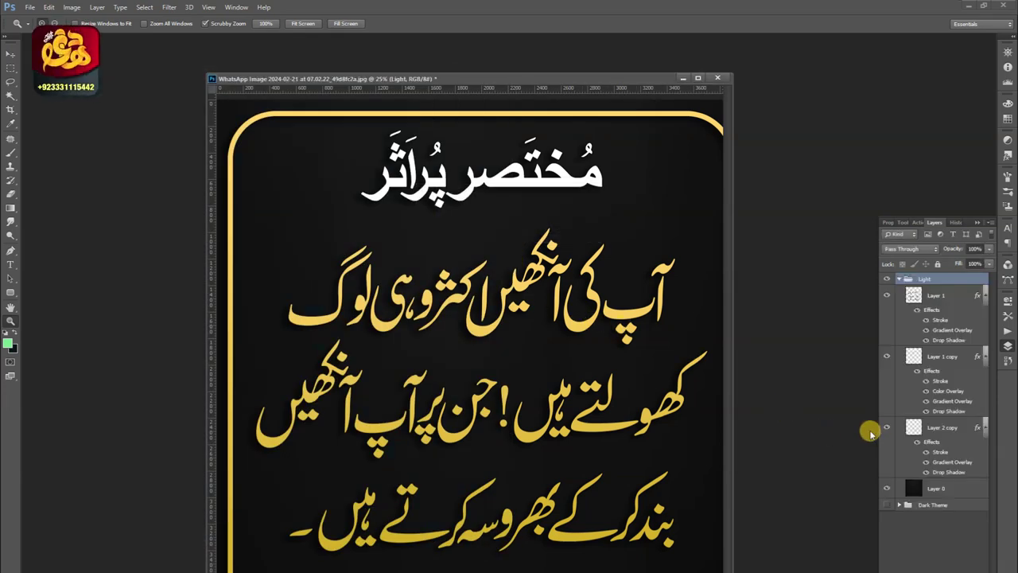
pyautogui.click(931, 494)
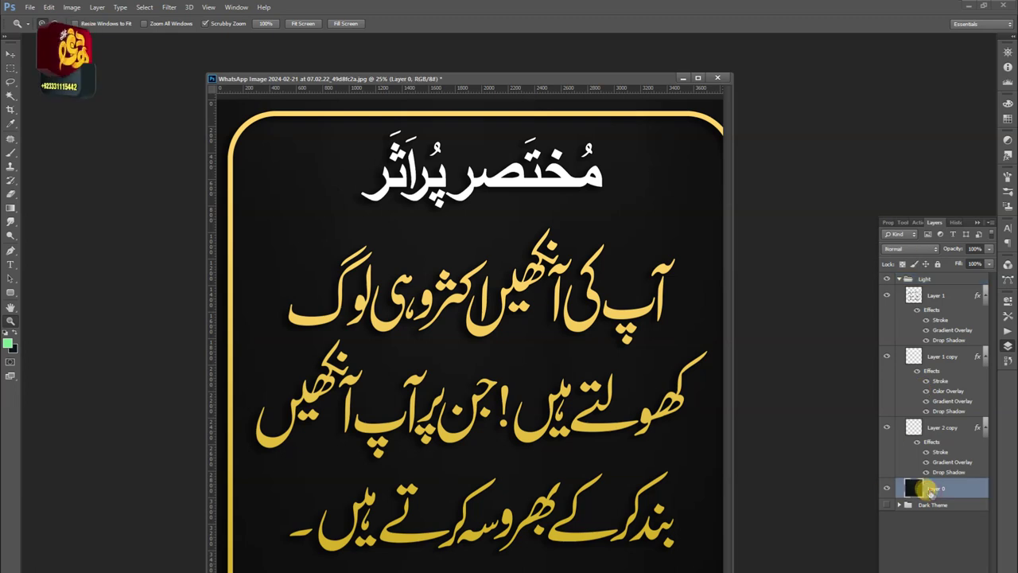
pyautogui.hotkey('ctrl', 'b')
pyautogui.click(786, 339)
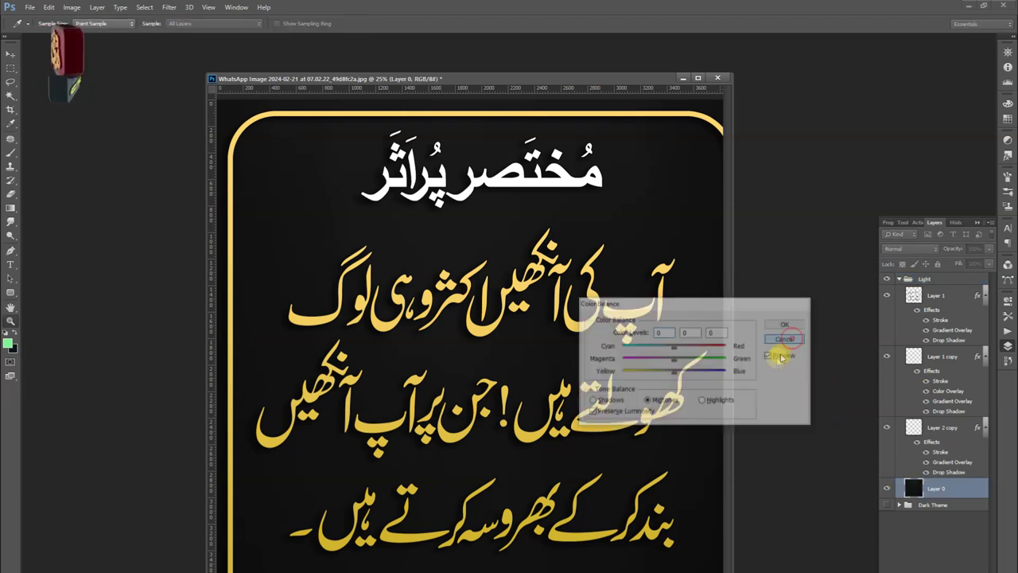
pyautogui.press('z')
pyautogui.hotkey('ctrl', 'v')
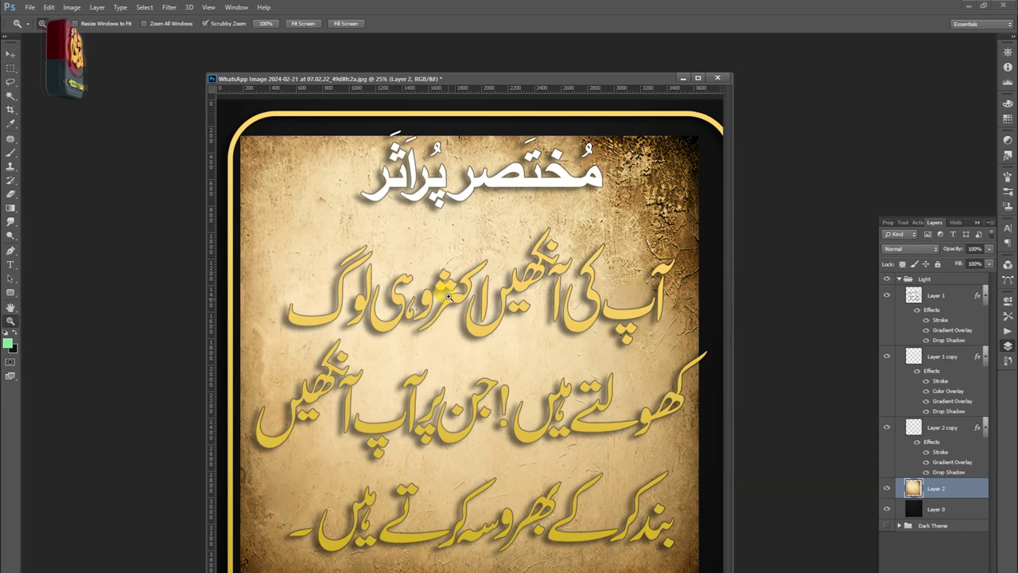
# Enlarge the parchment to cover the whole canvas and delete the black Layer 0.
pyautogui.keyDown('alt'); pyautogui.click(448, 295); pyautogui.keyUp('alt')
pyautogui.press('v')
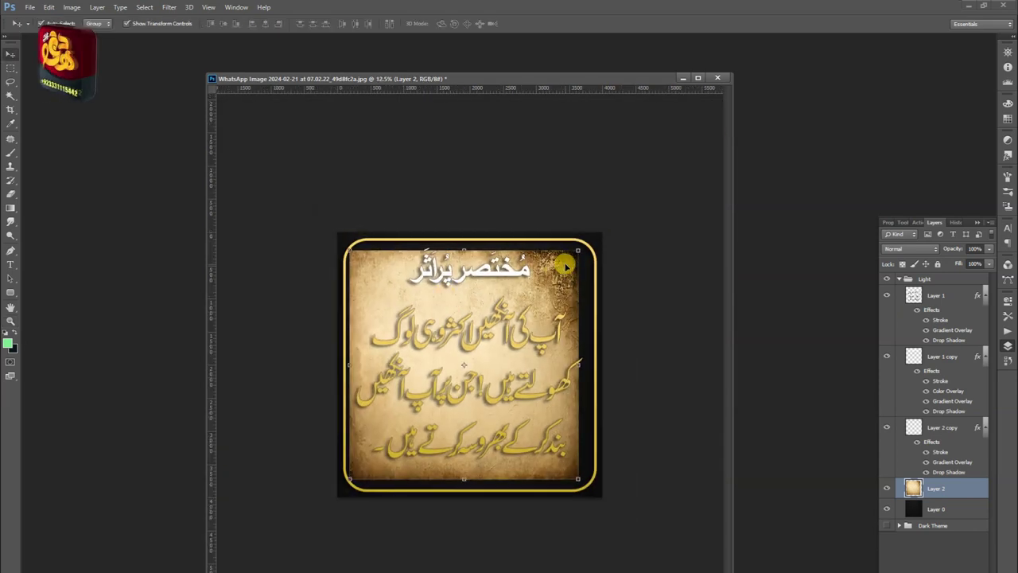
pyautogui.moveTo(577, 251); pyautogui.dragTo(640, 189)
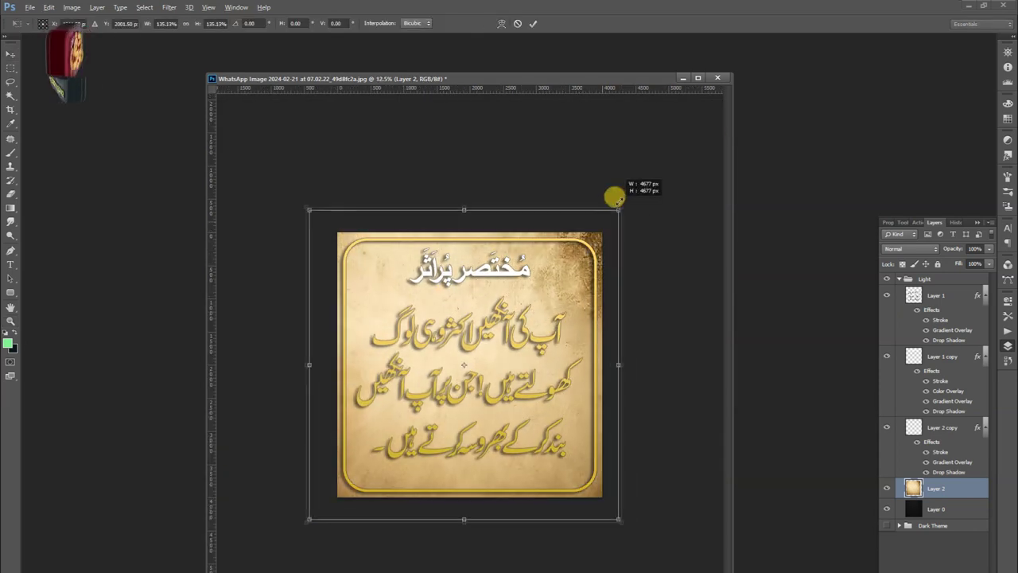
pyautogui.press('Return')
pyautogui.press('z')
pyautogui.click(435, 319)
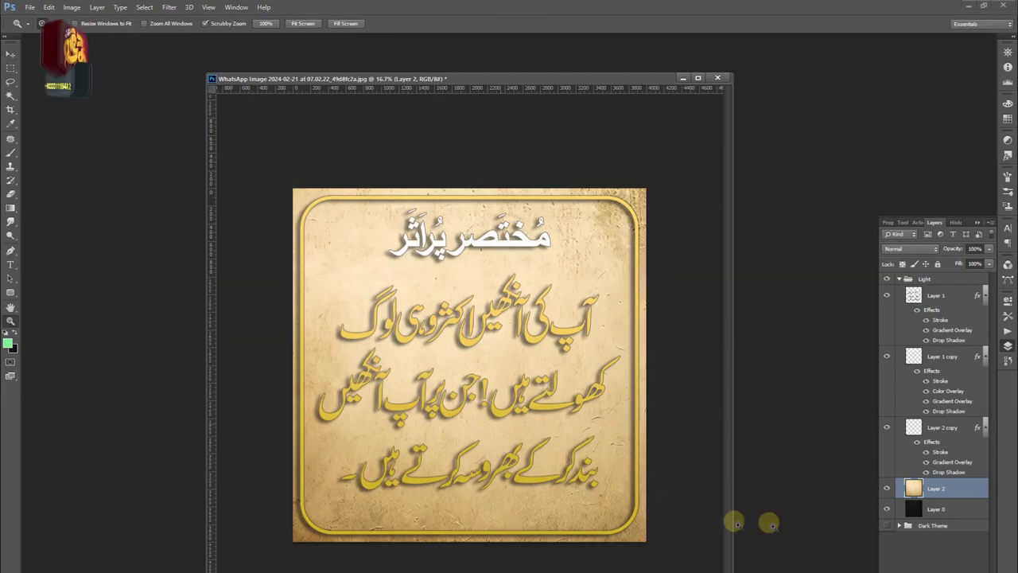
pyautogui.press('v')
pyautogui.click(953, 512)
pyautogui.press('Delete')
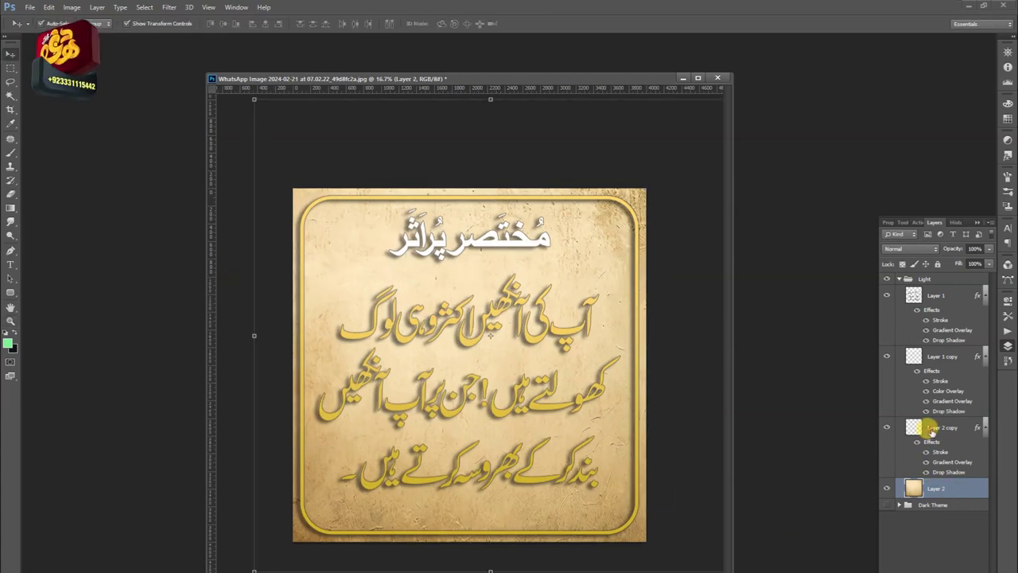
pyautogui.click(931, 427)
# Remove the frame's gold effects and add a Gradient Overlay to Layer 2 copy.
pyautogui.moveTo(931, 441); pyautogui.dragTo(925, 516)
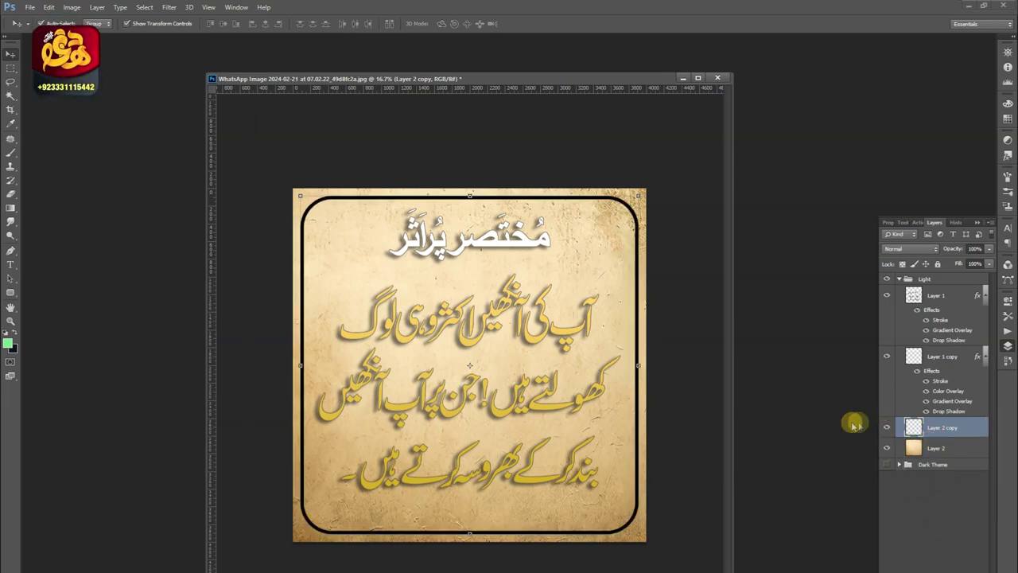
pyautogui.click(972, 427)
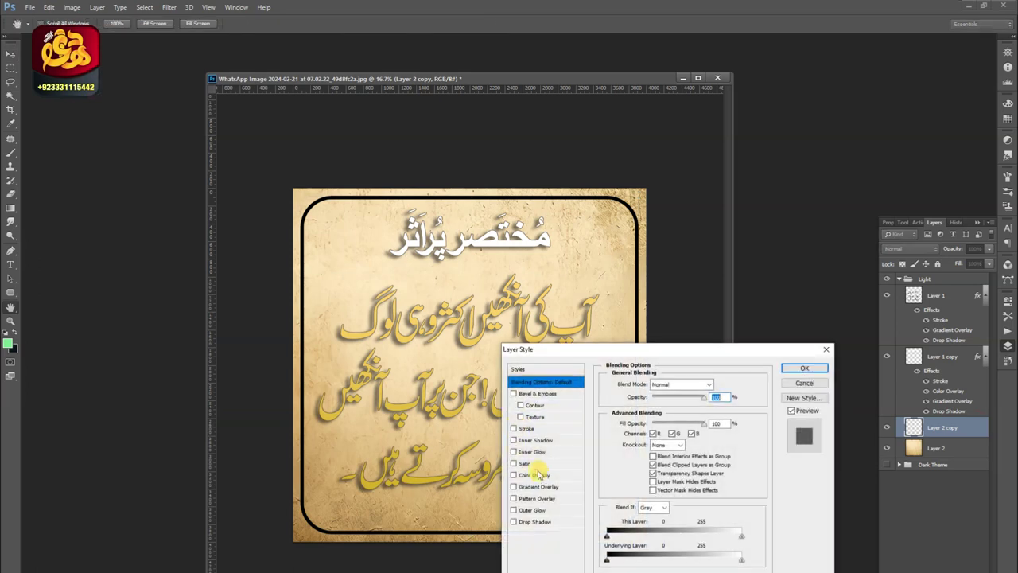
pyautogui.click(539, 486)
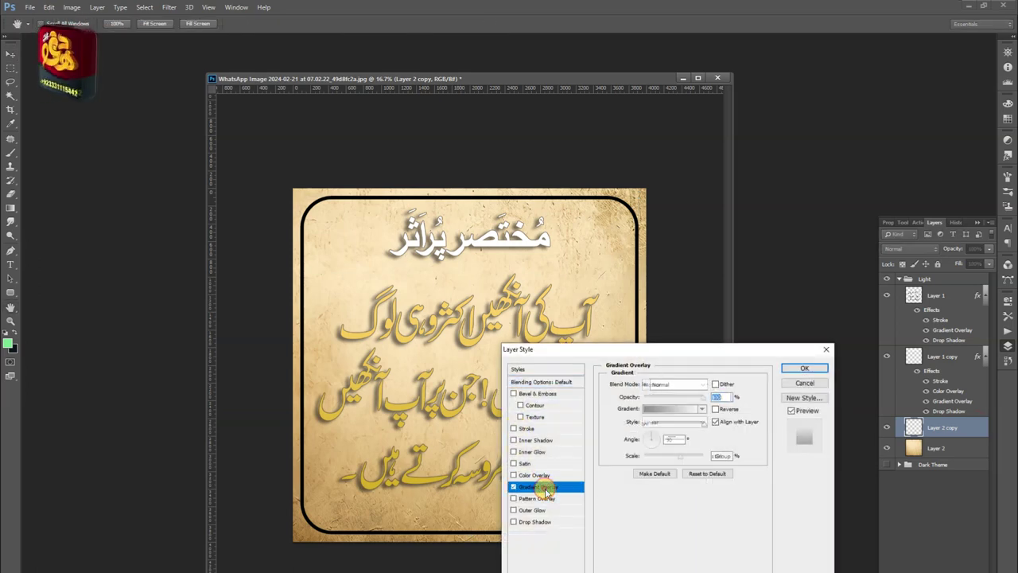
pyautogui.click(666, 410)
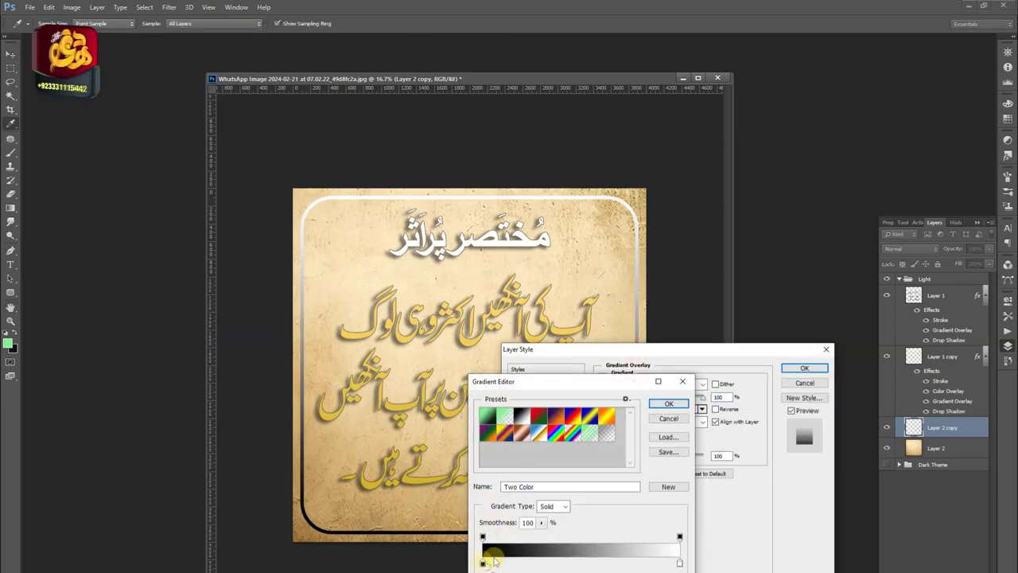
# Set both gradient stops to dark red and apply the maroon overlay to the frame.
pyautogui.doubleClick(482, 562)
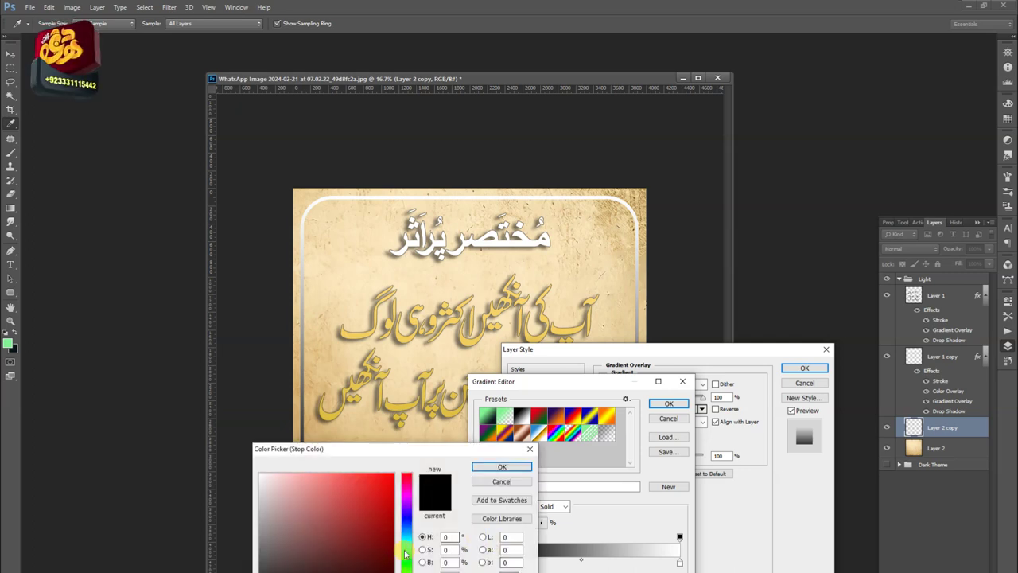
pyautogui.moveTo(384, 559); pyautogui.dragTo(400, 560)
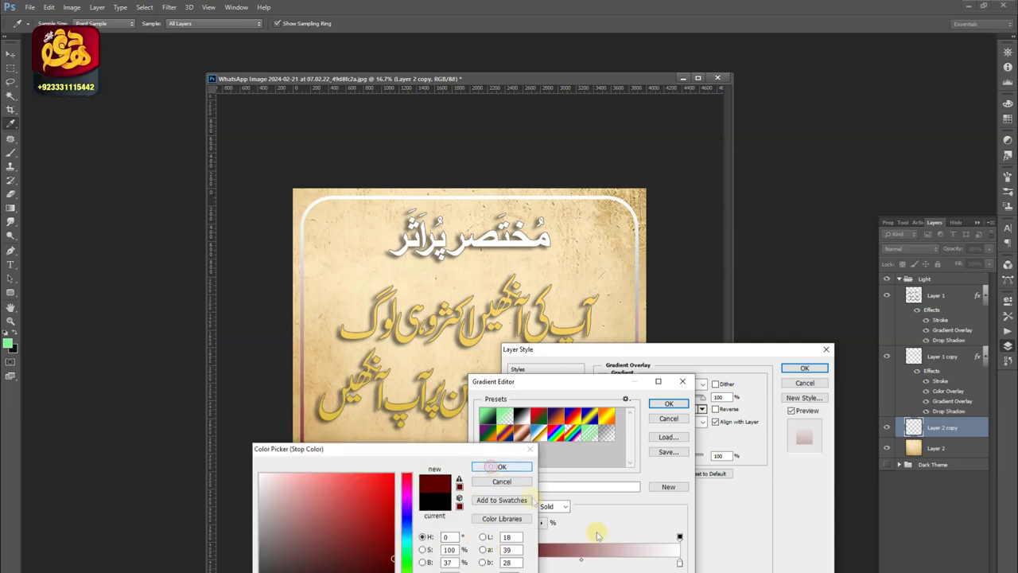
pyautogui.click(501, 467)
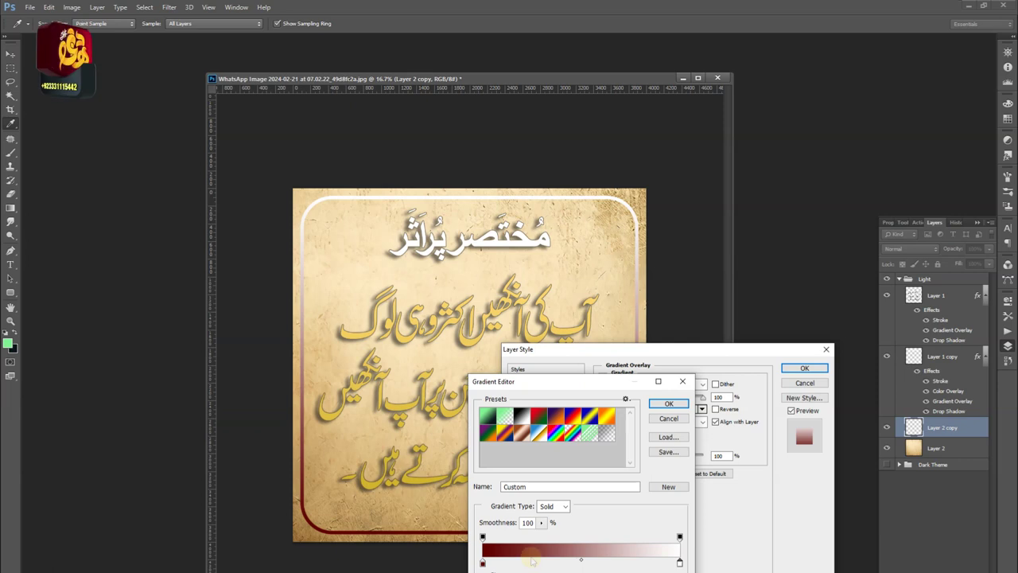
pyautogui.doubleClick(679, 561)
pyautogui.click(392, 527)
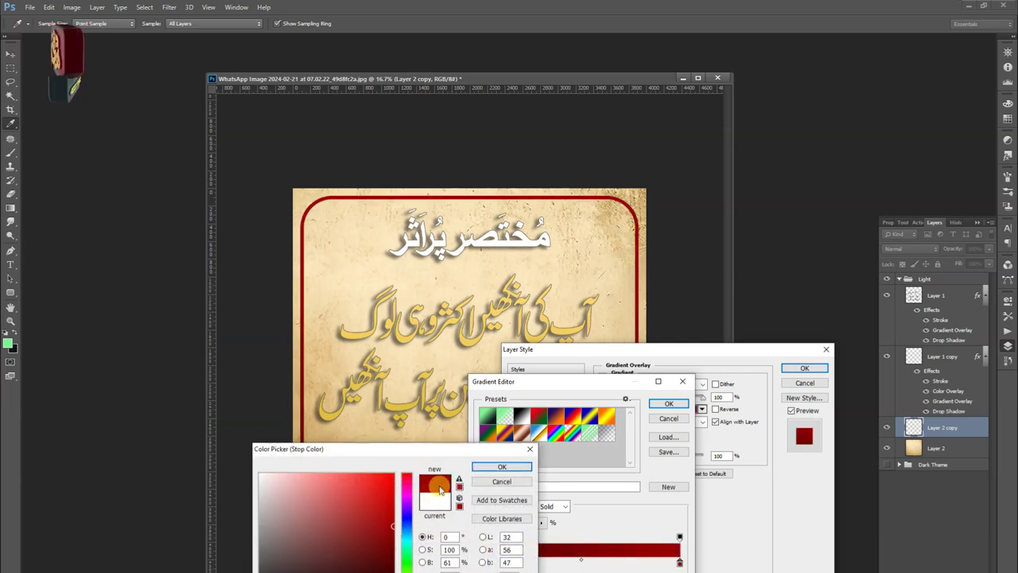
pyautogui.click(502, 467)
pyautogui.click(669, 403)
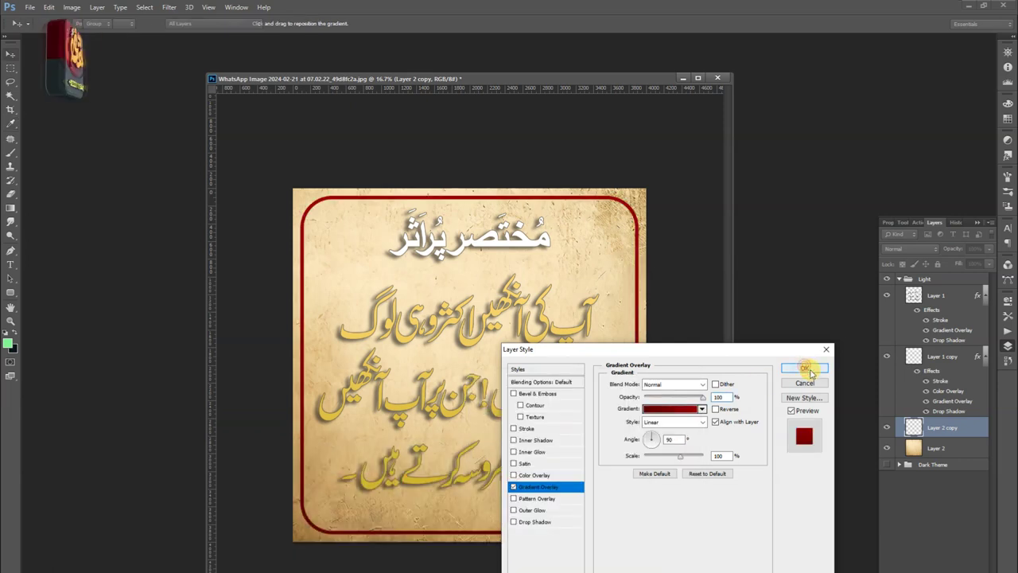
pyautogui.click(805, 368)
pyautogui.click(933, 355)
# Copy the frame's maroon Gradient Overlay onto the body text Layer 1 and title Layer 1 copy.
pyautogui.click(930, 295)
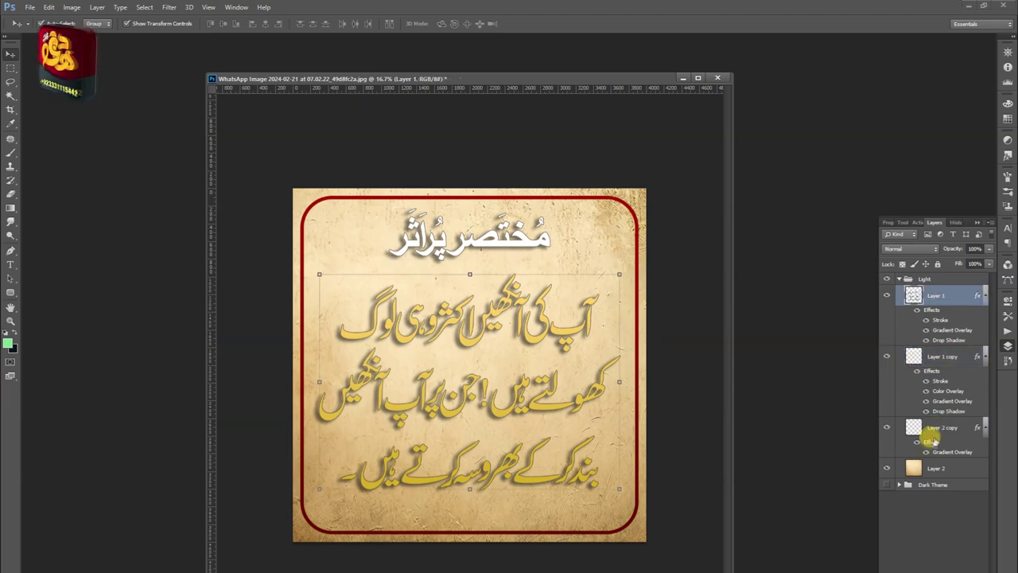
pyautogui.moveTo(930, 440); pyautogui.dragTo(935, 295)
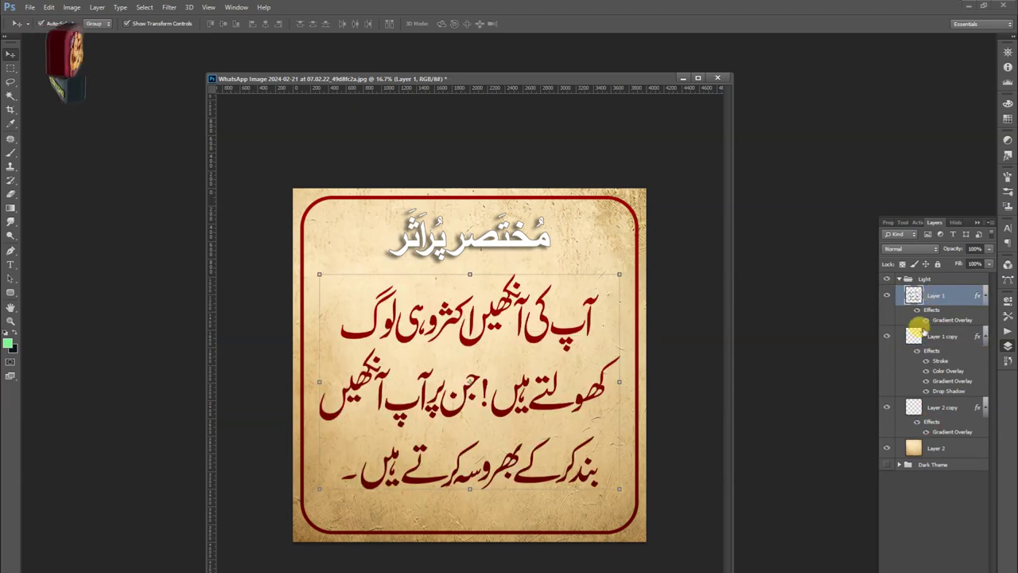
pyautogui.click(937, 338)
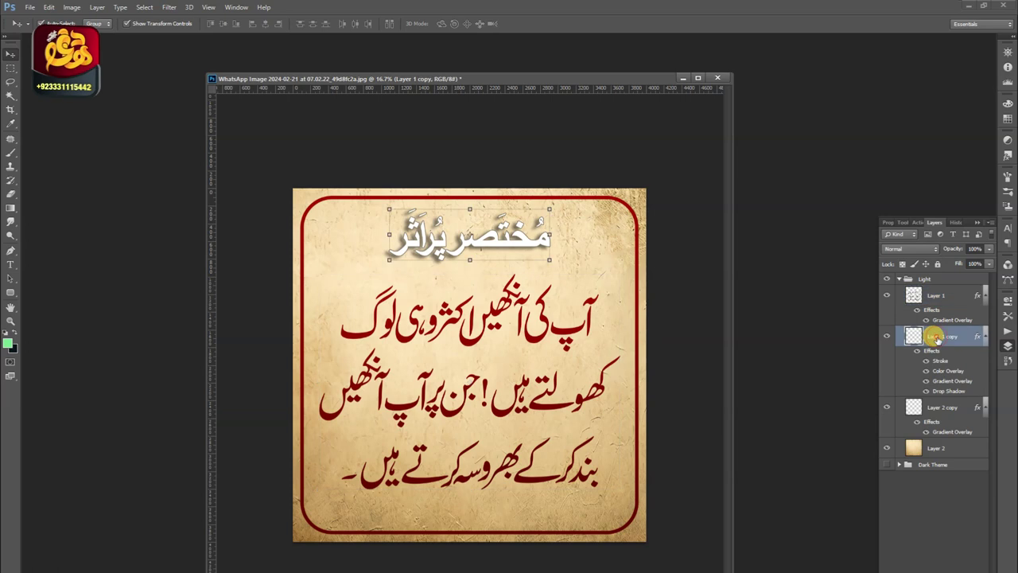
pyautogui.moveTo(926, 310); pyautogui.dragTo(935, 337)
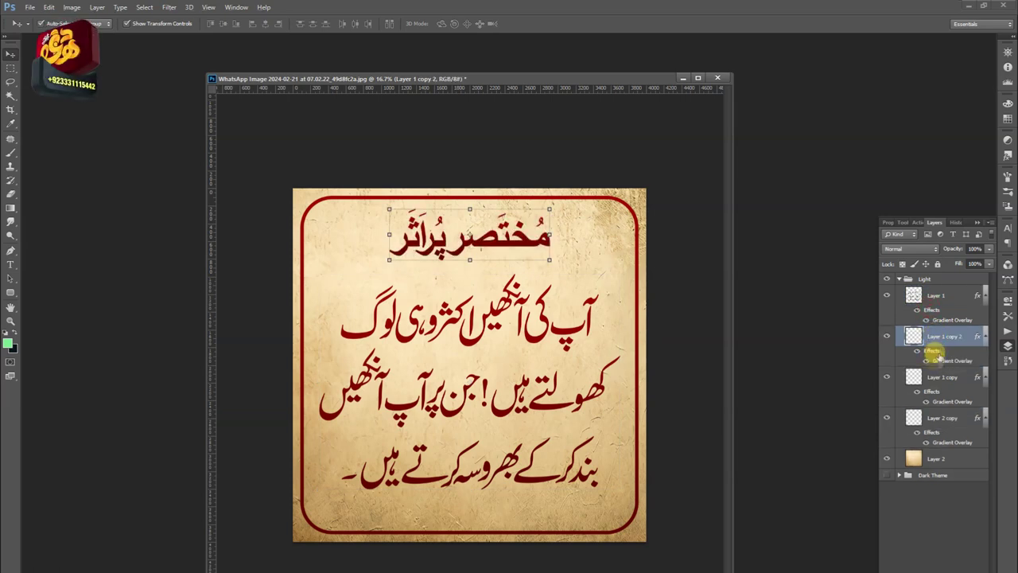
# Merge the title's style into a plain layer and shift its hue -120 to navy blue.
pyautogui.moveTo(939, 360); pyautogui.dragTo(874, 358)
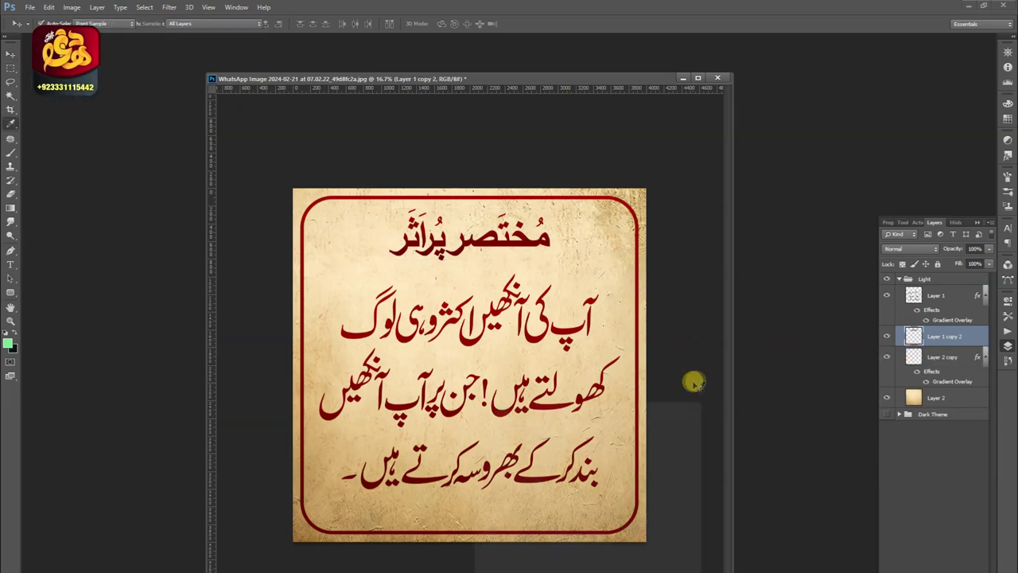
pyautogui.hotkey('ctrl', 'u')
pyautogui.moveTo(563, 473); pyautogui.dragTo(524, 475)
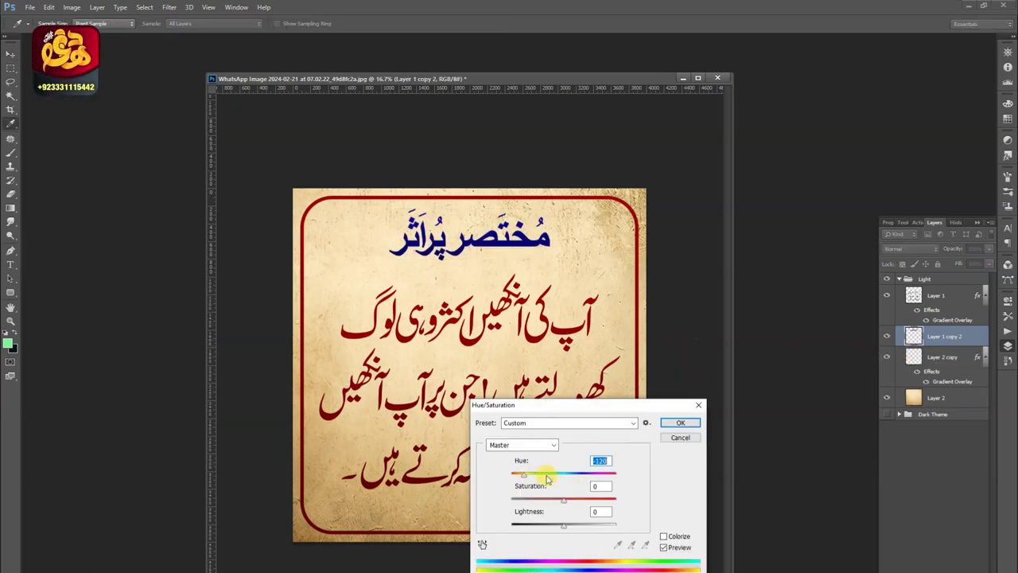
pyautogui.press('Return')
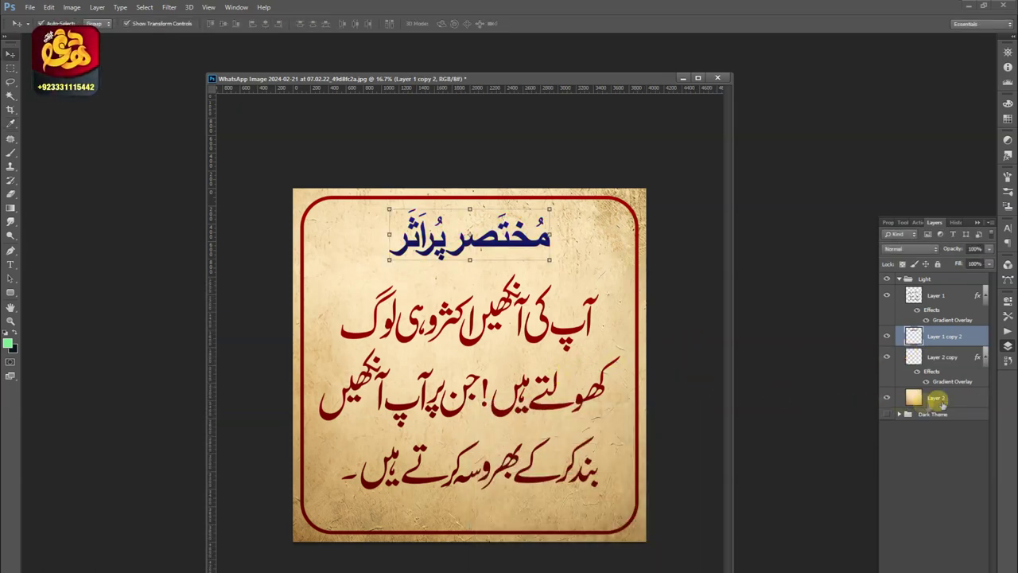
pyautogui.click(934, 398)
# Duplicate the parchment texture layer and lighten the copy with Hue/Saturation.
pyautogui.hotkey('ctrl', 'alt', 'shift', 'e')
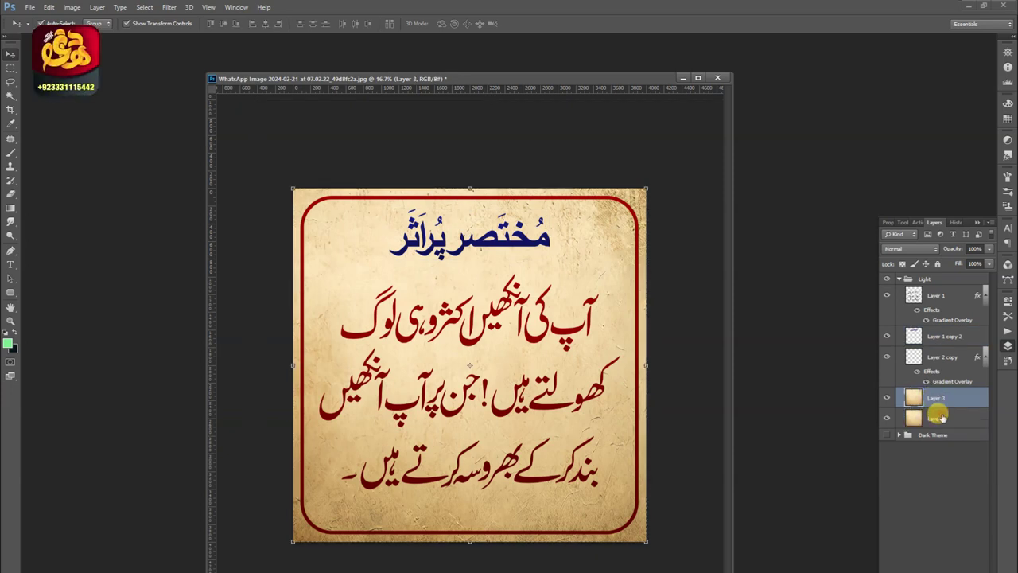
pyautogui.hotkey('ctrl', 'j')
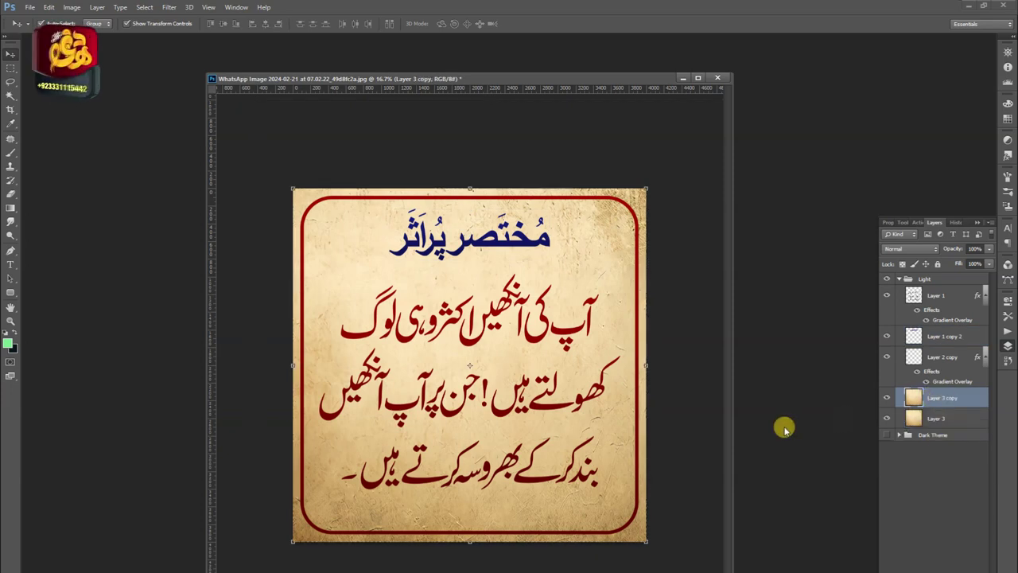
pyautogui.hotkey('ctrl', 'u')
pyautogui.moveTo(579, 528); pyautogui.dragTo(584, 529)
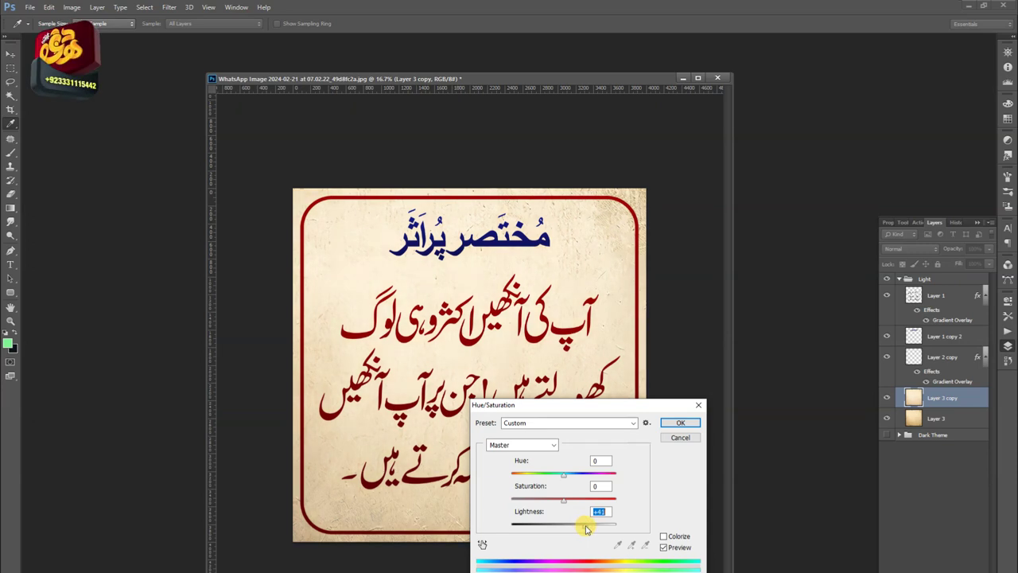
pyautogui.press('Return')
# Erase part of Layer 3 copy, move it below Layer 3, and fade Layer 3 to about 58% opacity.
pyautogui.press('e')
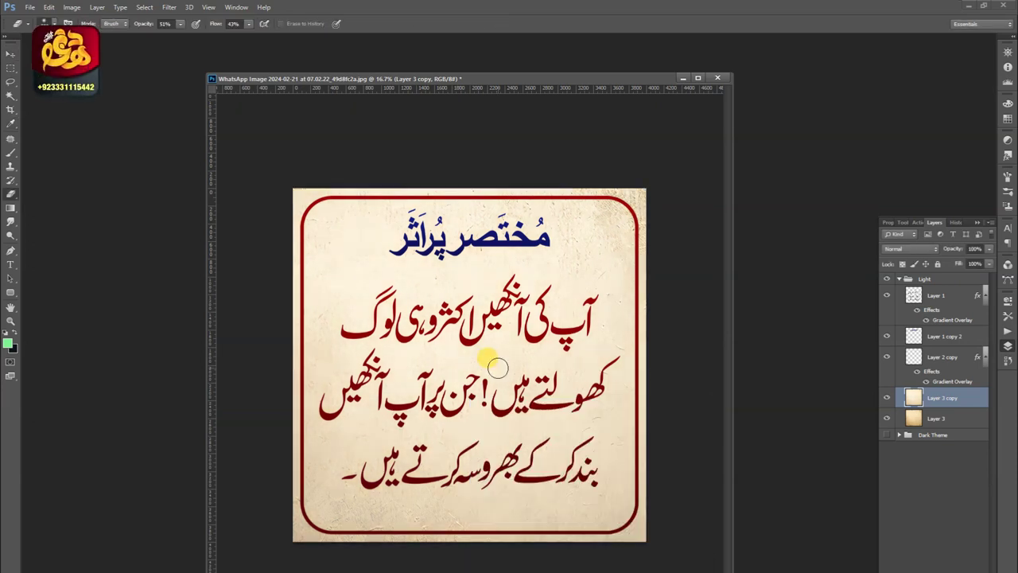
pyautogui.moveTo(481, 366); pyautogui.dragTo(296, 211)
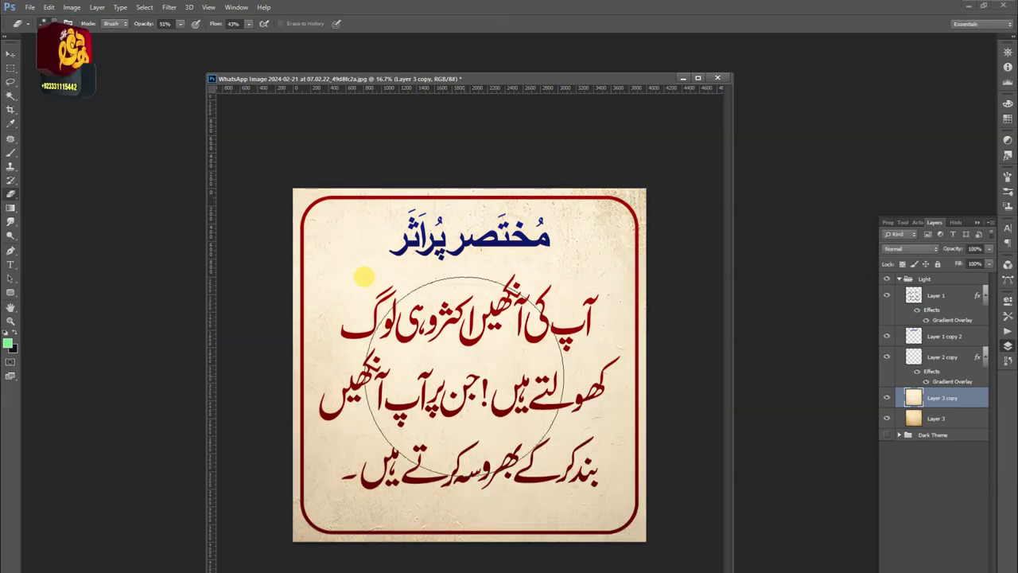
pyautogui.hotkey('ctrl', '[')
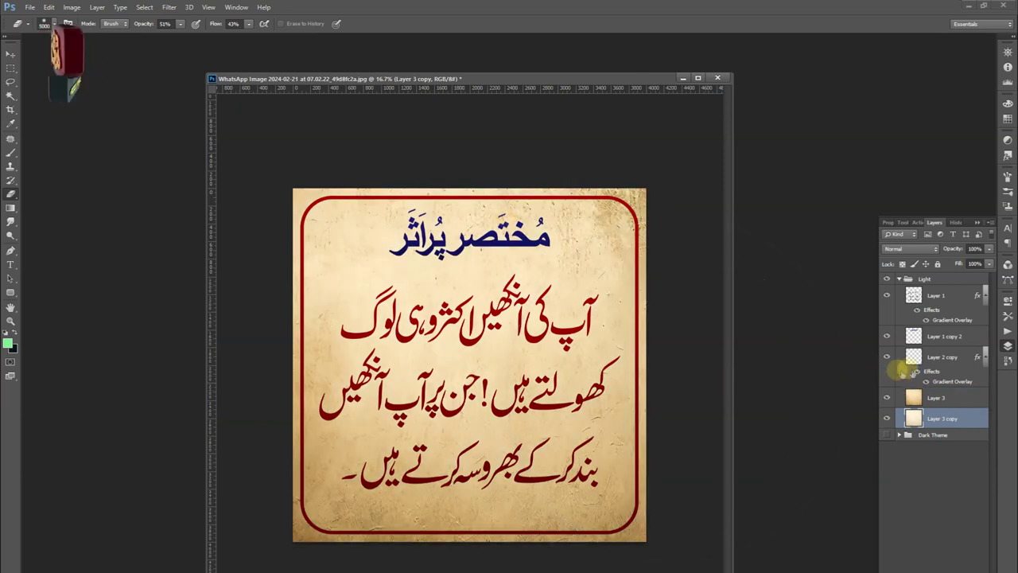
pyautogui.click(933, 398)
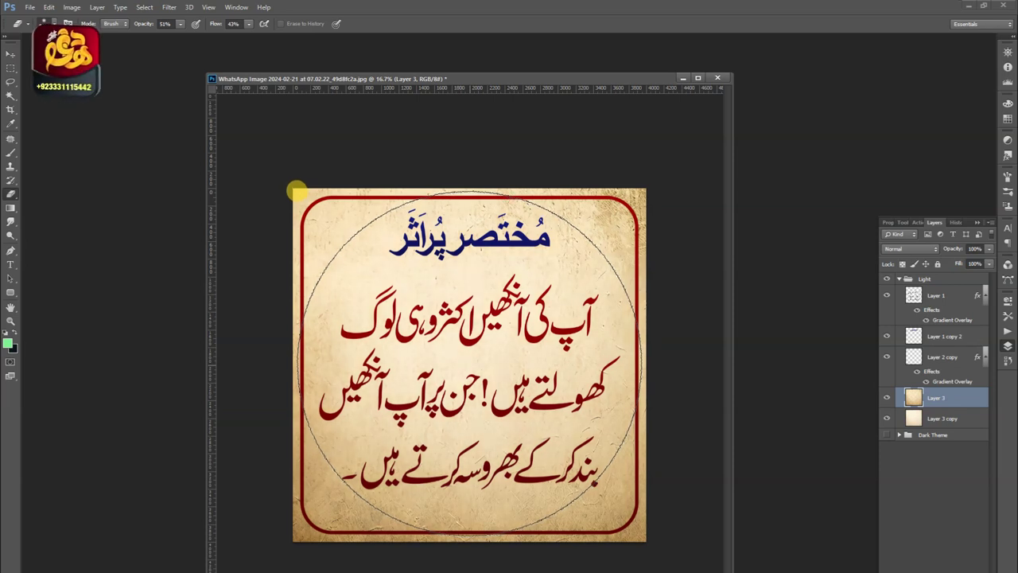
pyautogui.press('v')
pyautogui.moveTo(987, 249); pyautogui.dragTo(967, 262)
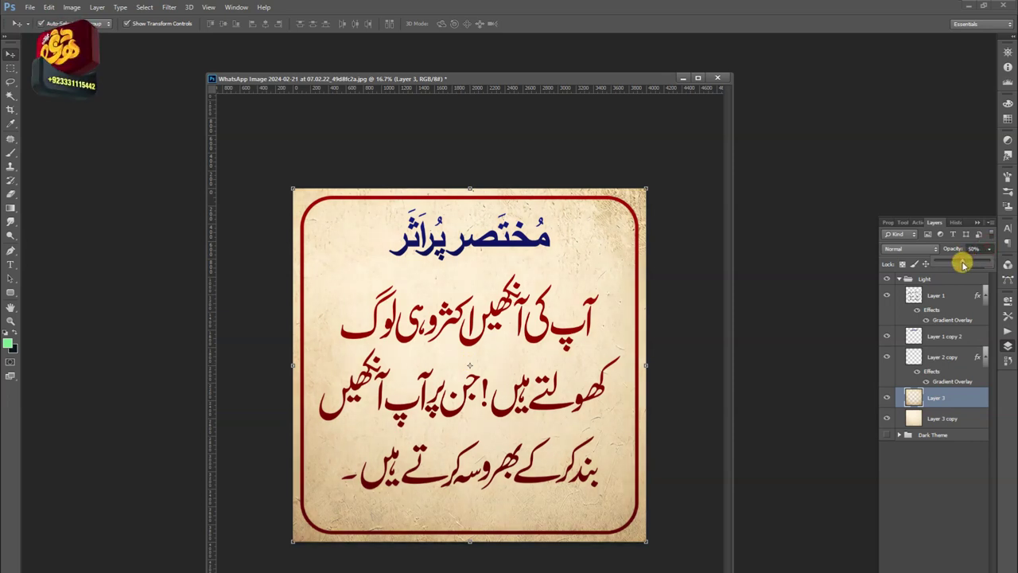
# Merge the Urdu quote text and its border into a single Layer 1.
pyautogui.click(944, 337)
pyautogui.click(940, 298)
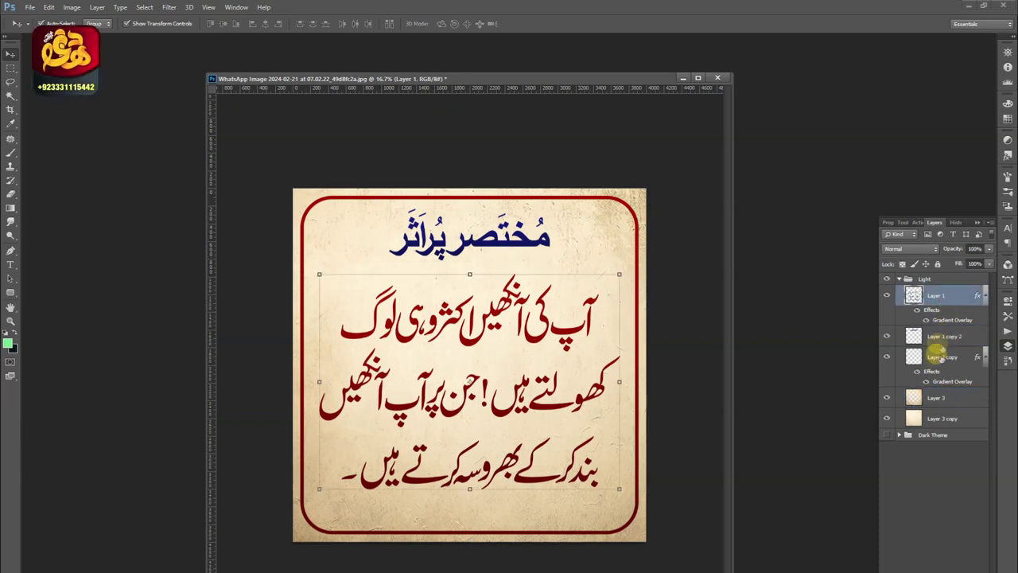
pyautogui.keyDown('ctrl'); pyautogui.click(939, 358); pyautogui.keyUp('ctrl')
pyautogui.hotkey('ctrl', 'e')
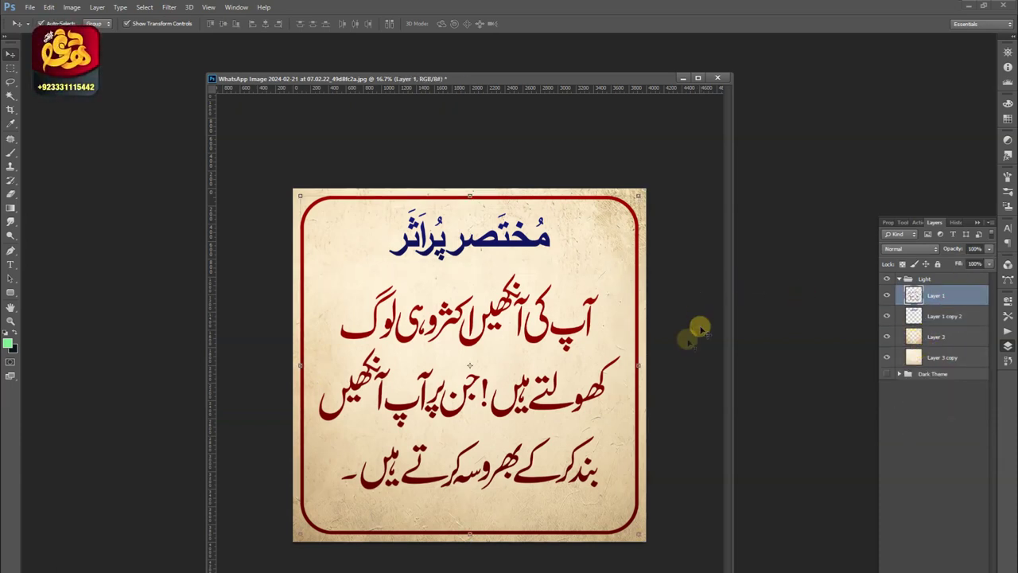
# Shift the merged layer to deeper maroon with Hue/Saturation (Lightness -10), then collapse the Light group.
pyautogui.hotkey('ctrl', 'u')
pyautogui.moveTo(548, 475)
pyautogui.mouseDown()
pyautogui.moveTo(503, 471)
pyautogui.moveTo(552, 469)
pyautogui.mouseUp()
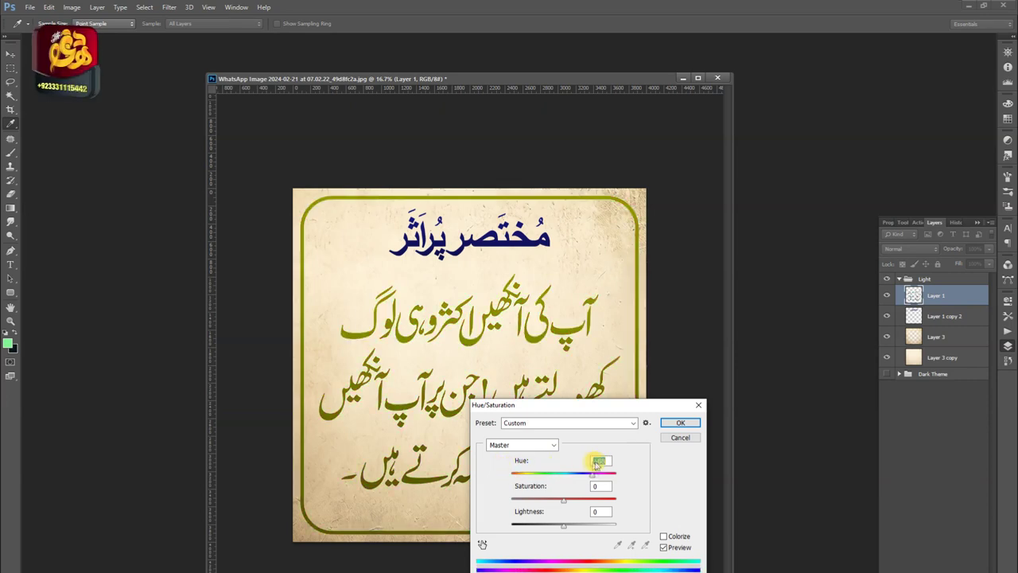
pyautogui.moveTo(554, 527); pyautogui.dragTo(544, 525)
pyautogui.press('Return')
pyautogui.press('z')
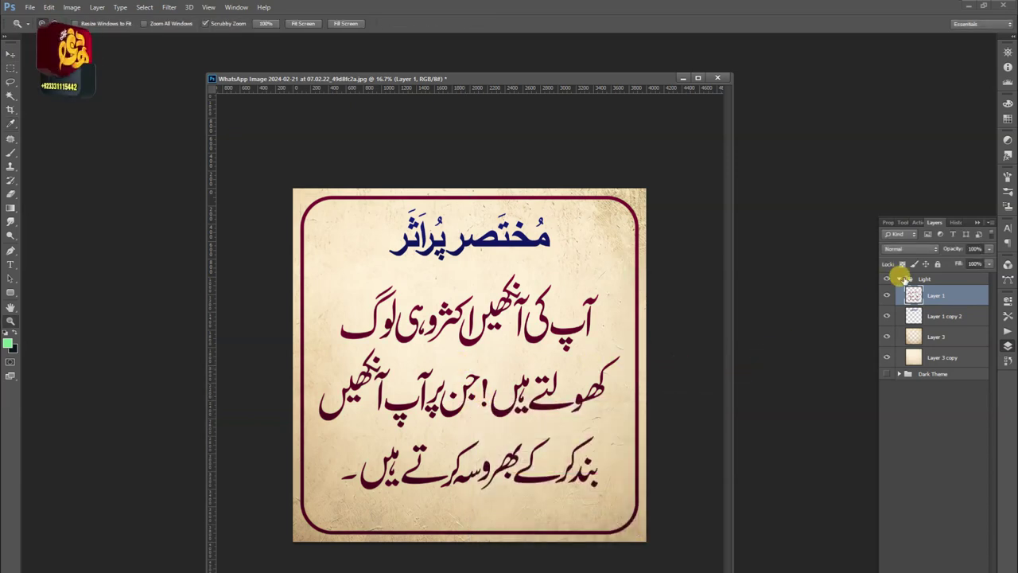
pyautogui.click(898, 279)
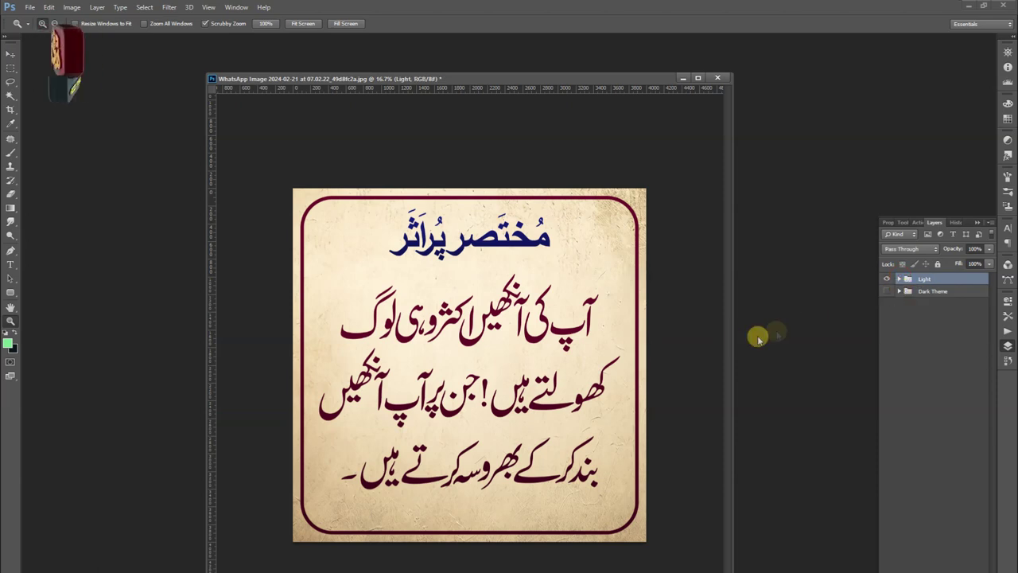
# Extend the canvas leftward with the Crop tool to 8000 px wide.
pyautogui.press('c')
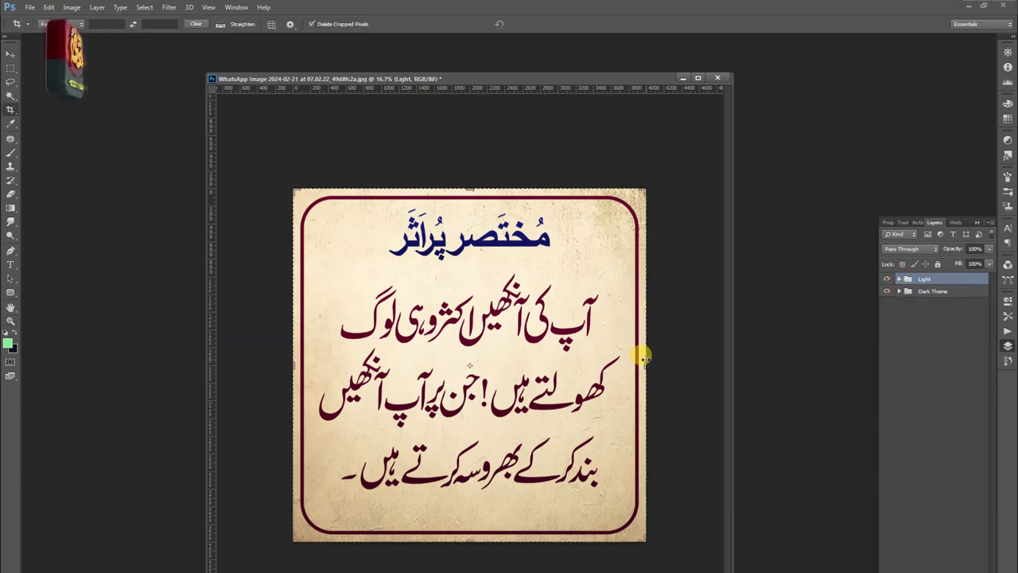
pyautogui.click(644, 358)
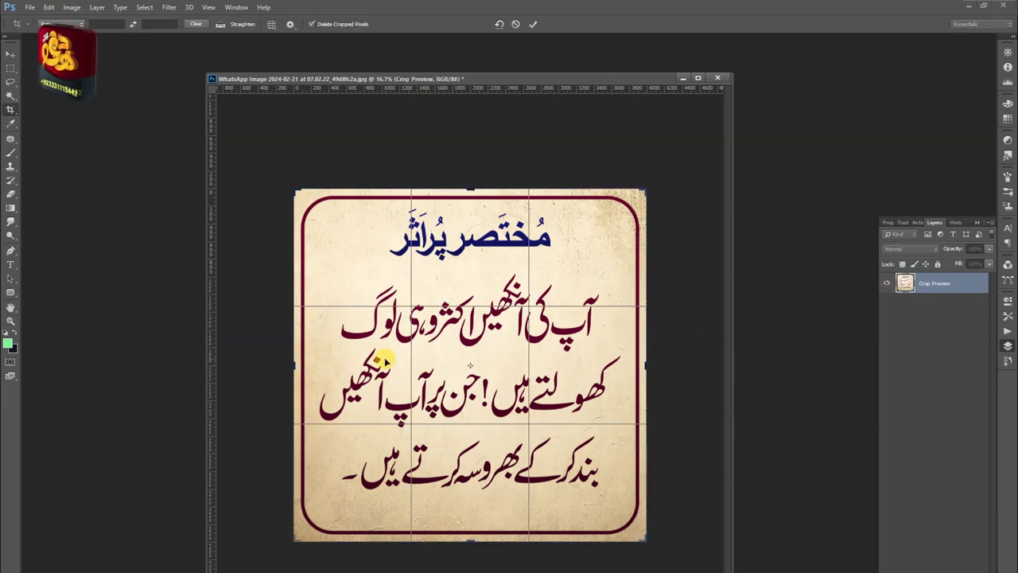
pyautogui.moveTo(384, 360); pyautogui.dragTo(738, 361)
pyautogui.moveTo(644, 366); pyautogui.dragTo(531, 373)
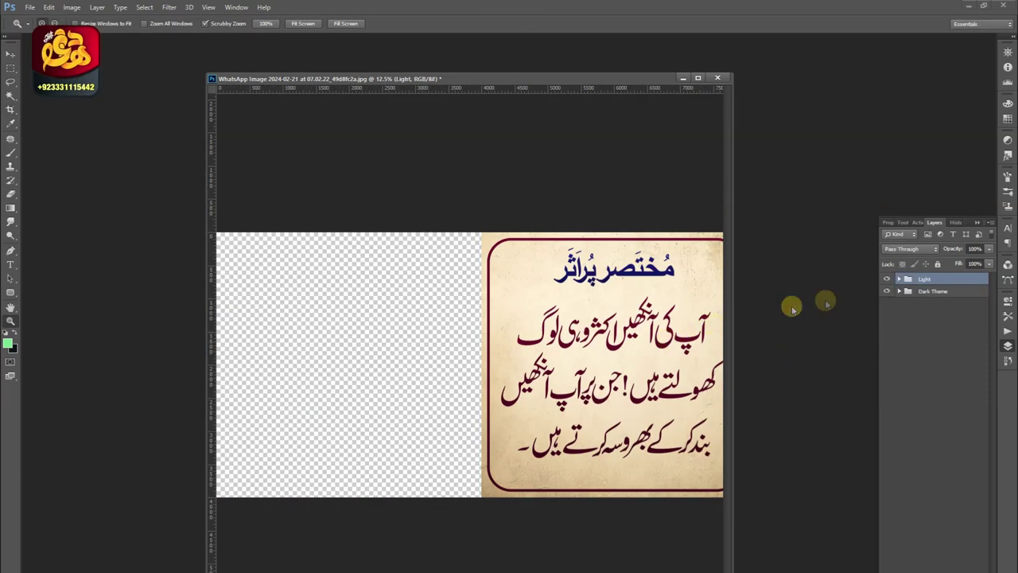
# Move the Light parchment poster into the left half beside the dark version and zoom out.
pyautogui.press('v')
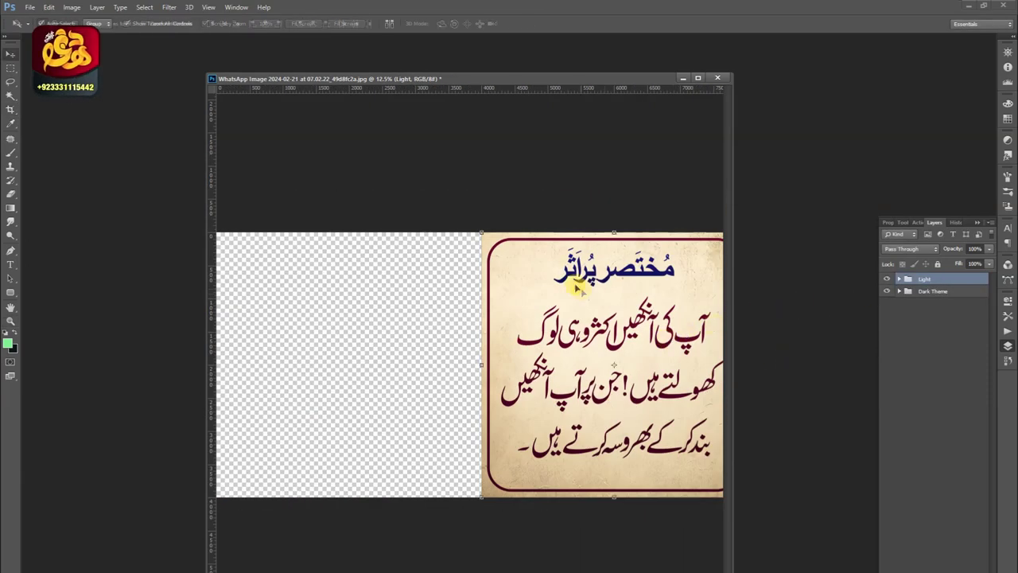
pyautogui.hotkey('ctrl', 't')
pyautogui.moveTo(571, 283); pyautogui.dragTo(376, 296)
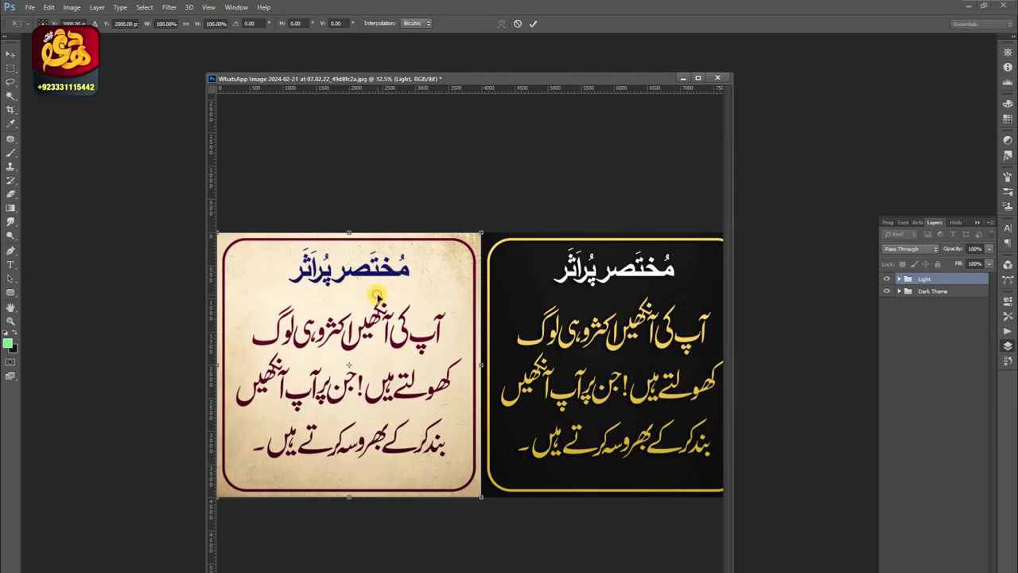
pyautogui.press('Return')
pyautogui.press('z')
pyautogui.keyDown('alt'); pyautogui.click(458, 310); pyautogui.keyUp('alt')
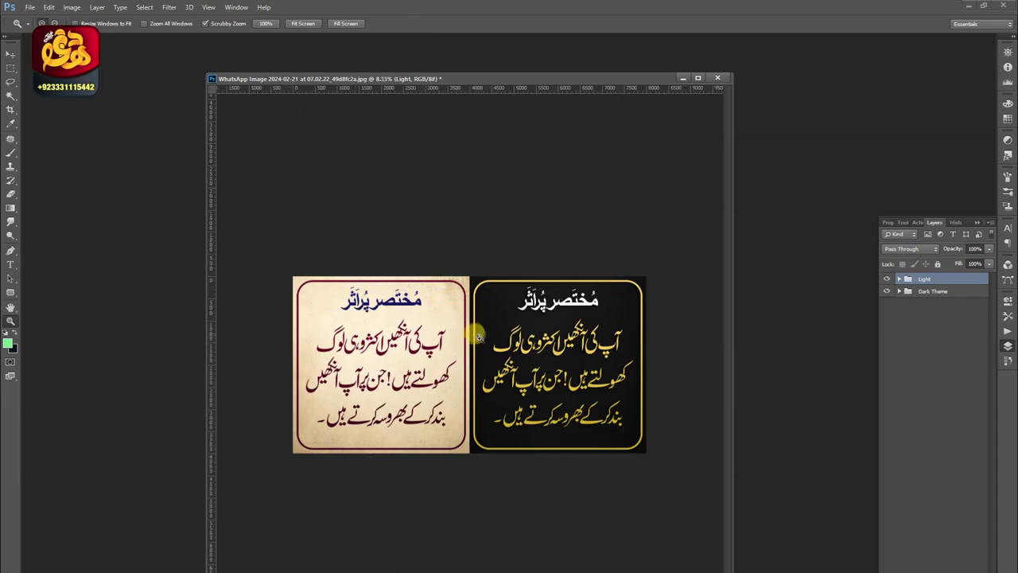
# Save the side-by-side posters as a JPEG named 11, declining to replace the original file.
pyautogui.click(466, 343)
pyautogui.press('f')
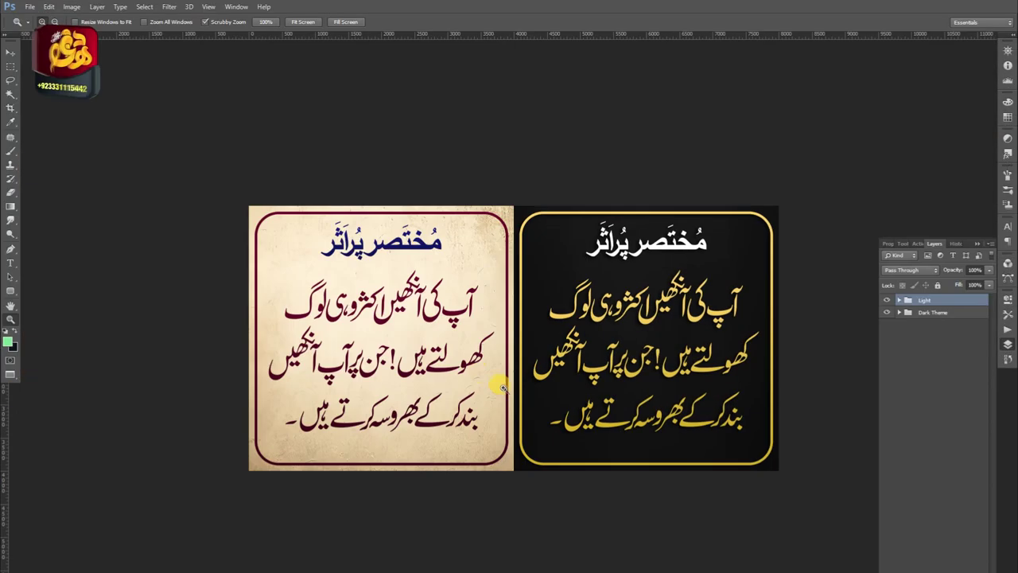
pyautogui.press('f')
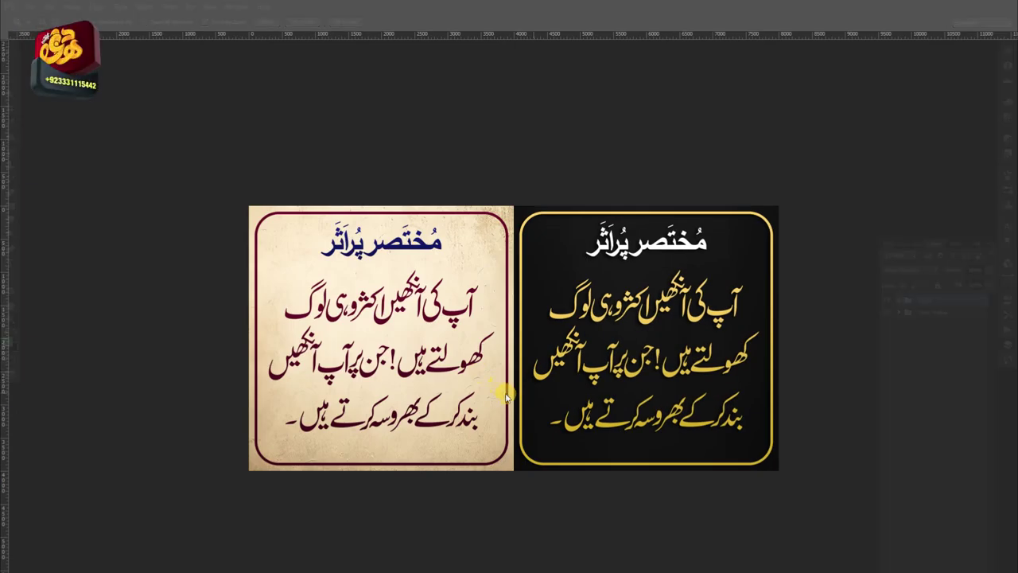
pyautogui.hotkey('ctrl', 'shift', 's')
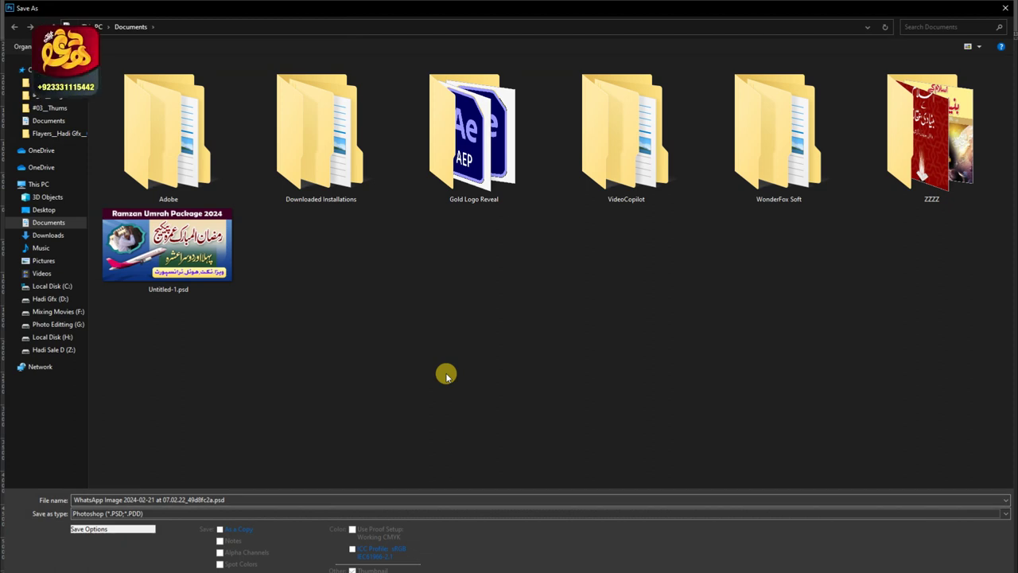
pyautogui.press('Return')
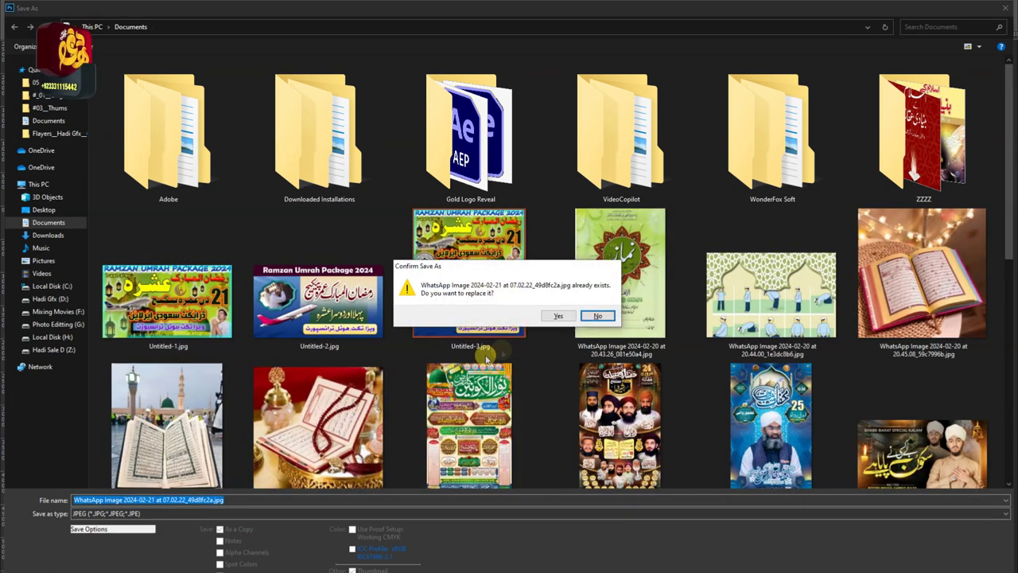
pyautogui.click(582, 318)
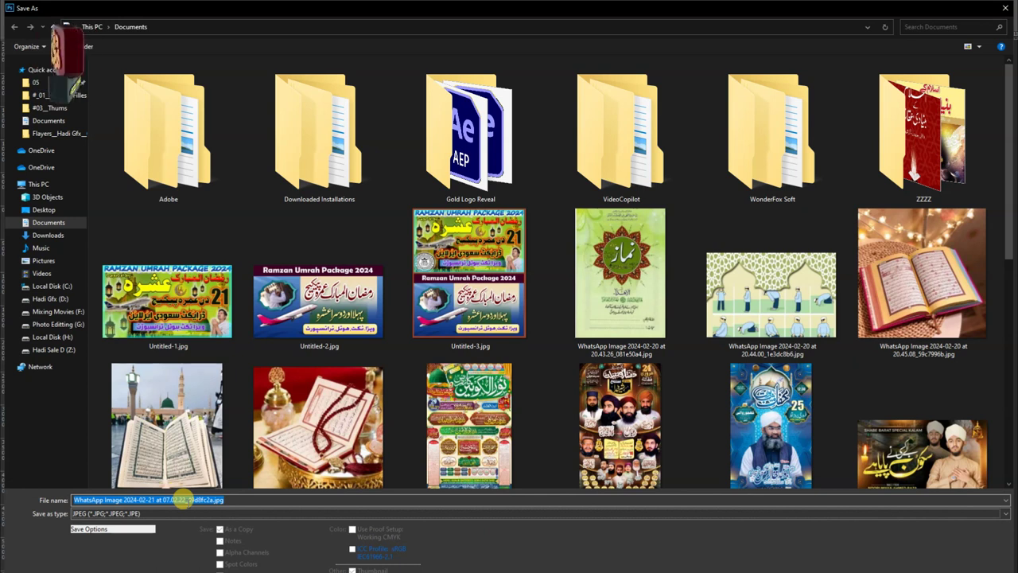
pyautogui.write('1111')
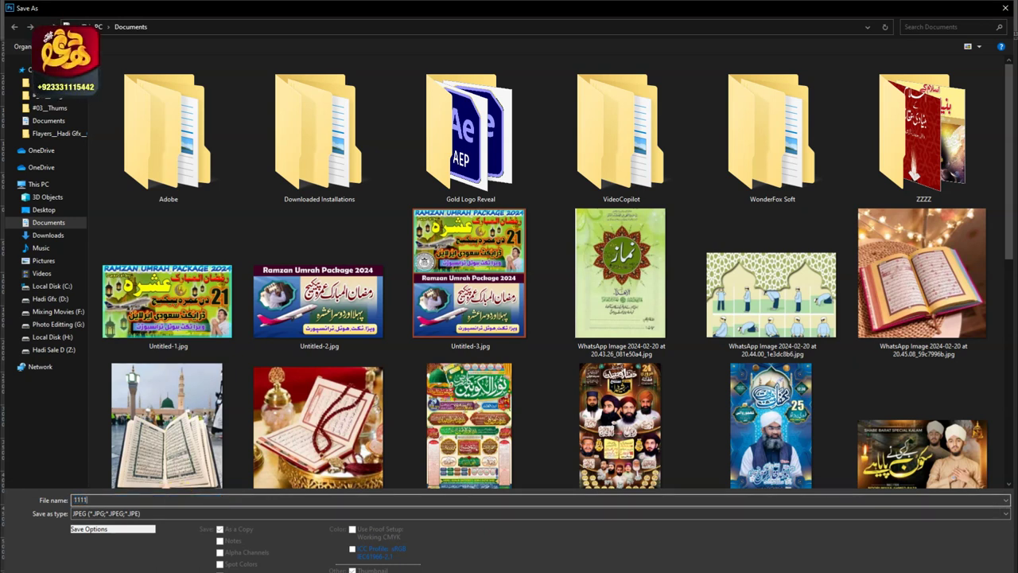
pyautogui.press('Return')
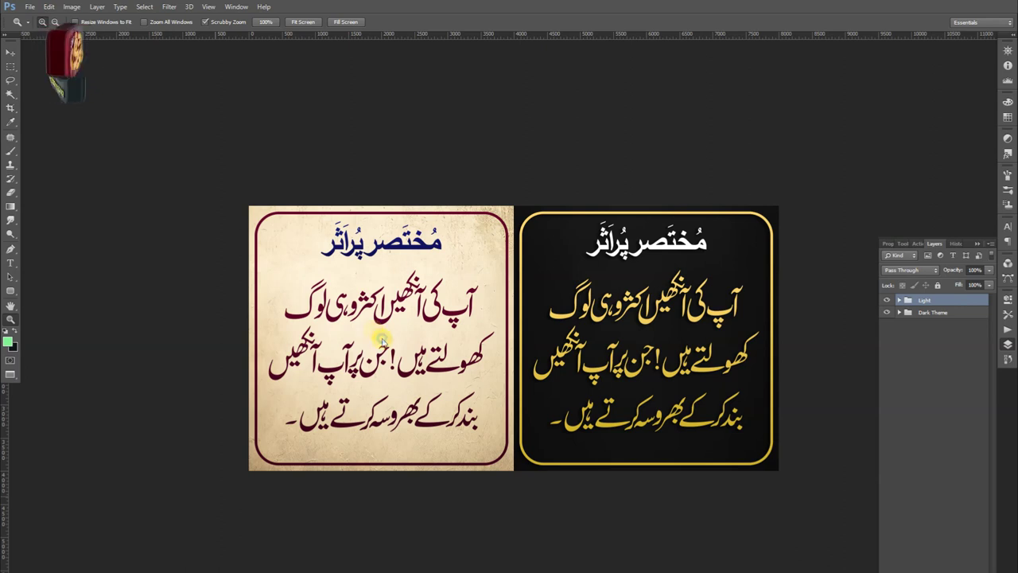
pyautogui.press('Return')
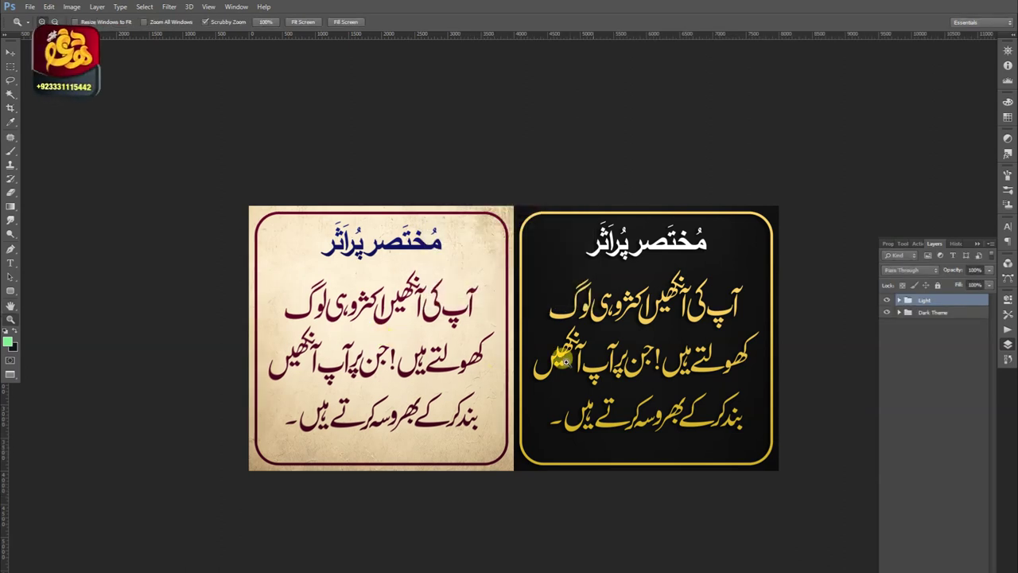
# Undo back to the single light poster and dismiss the save error from another save attempt.
pyautogui.hotkey('ctrl', 'z')
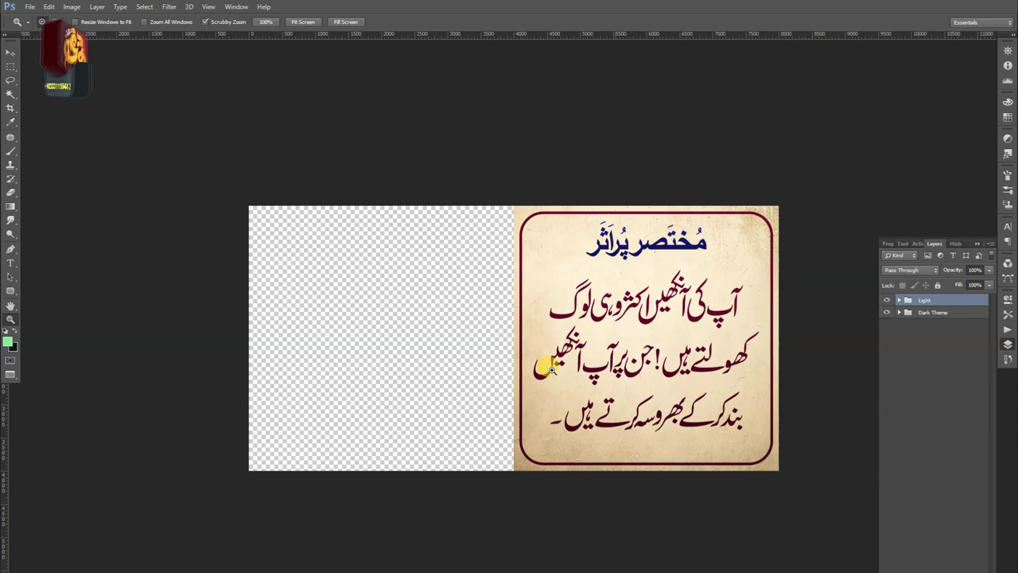
pyautogui.hotkey('ctrl', 'alt', 'z')
pyautogui.hotkey('ctrl', 'shift', 's')
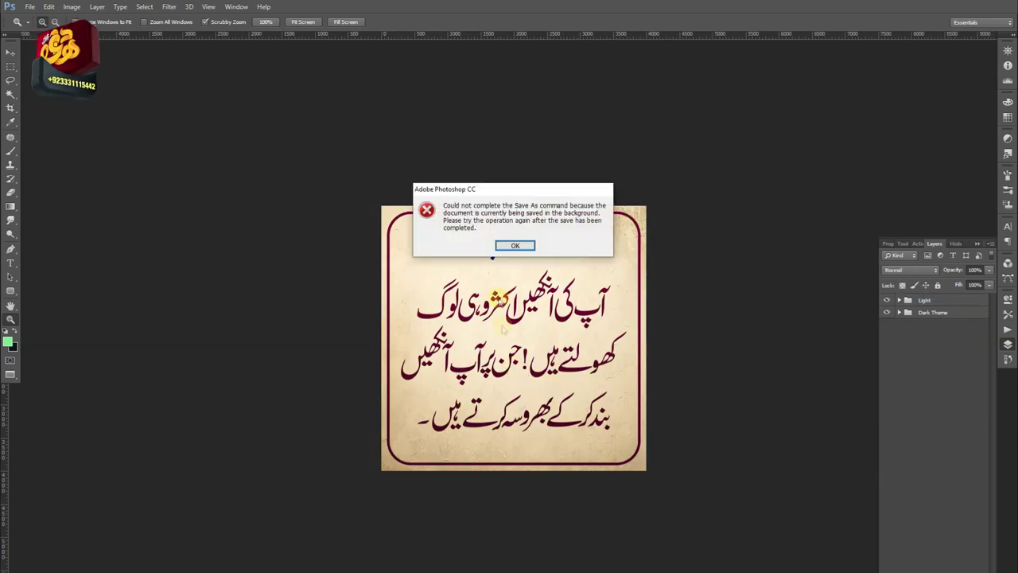
pyautogui.click(503, 247)
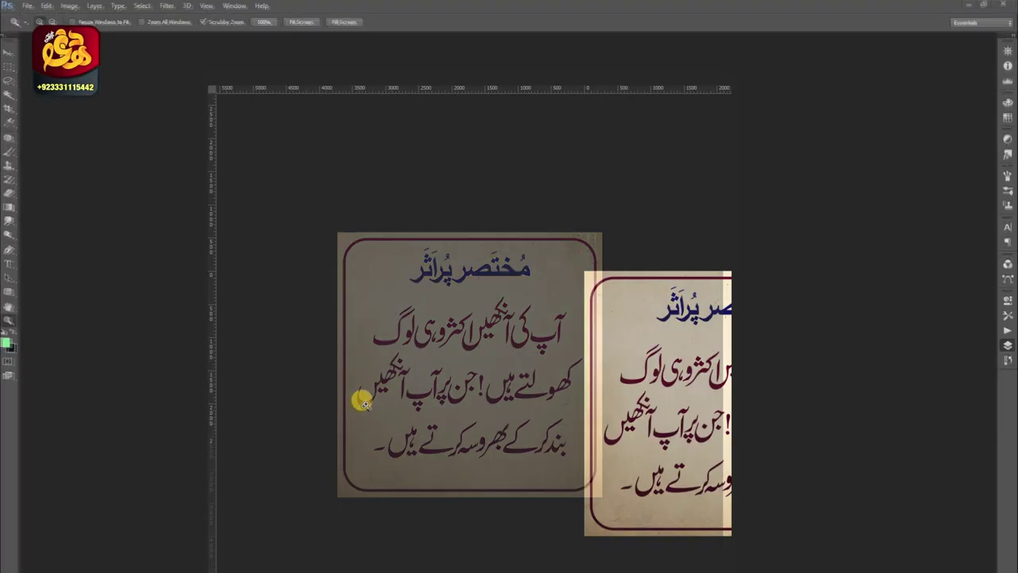